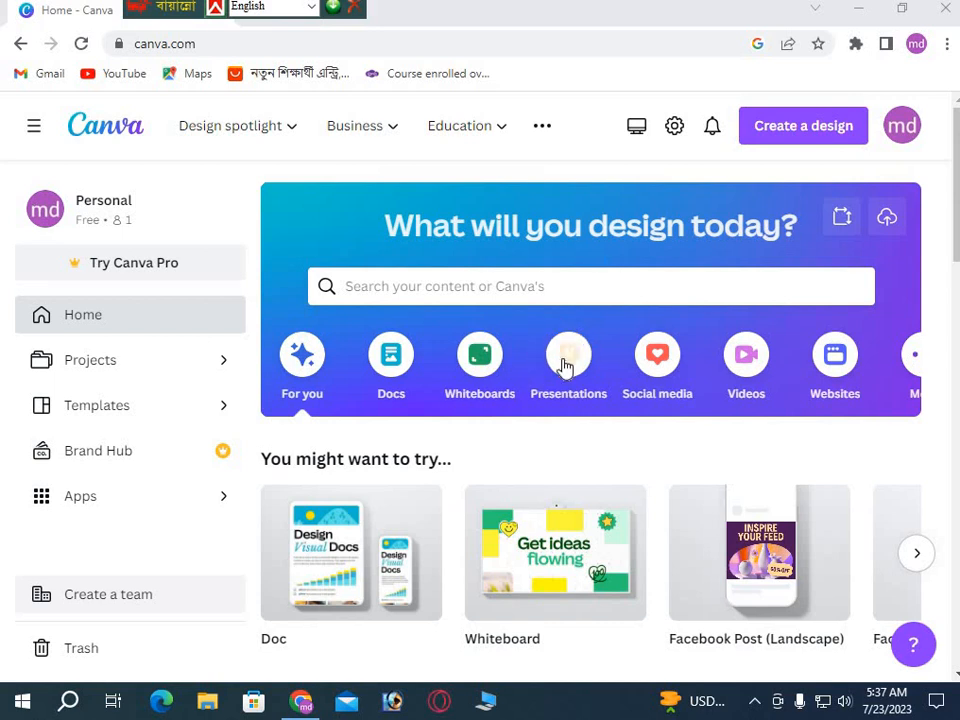
Close the Canva browser window and relaunch Chrome from the desktop shortcut.
left_click(947, 12)
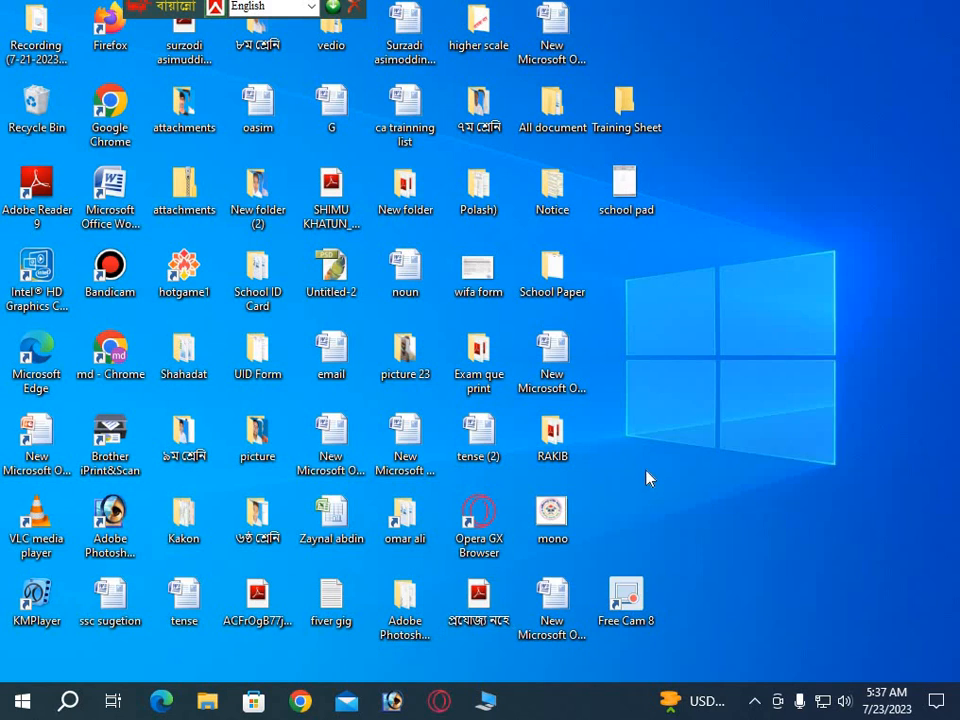
double_click(113, 350)
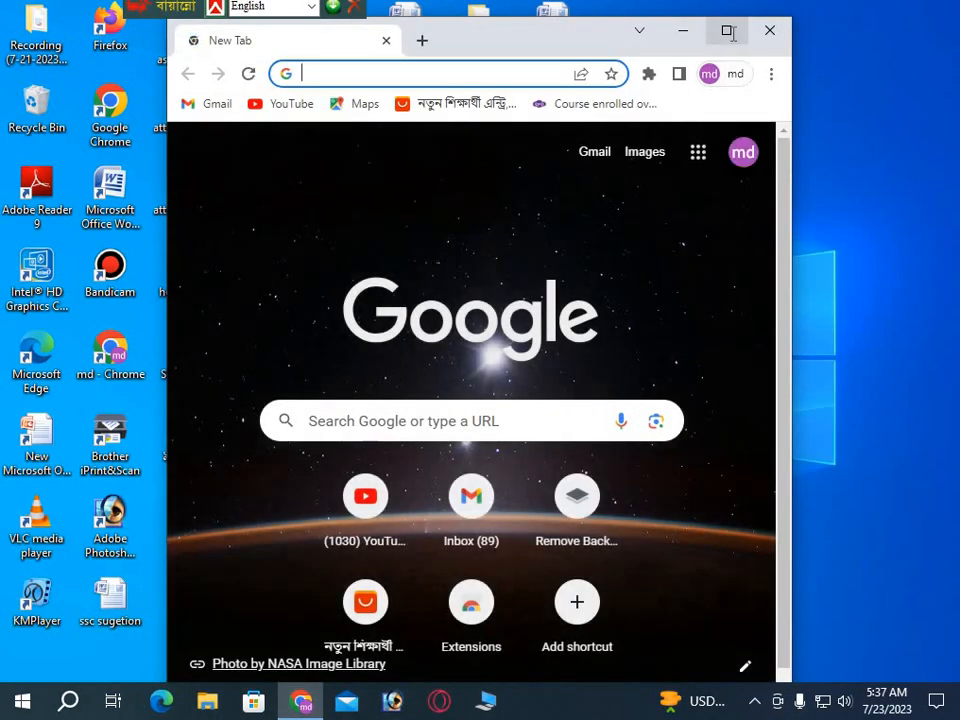
Maximize the new Chrome window and go to canva.com from the address bar suggestions.
left_click(728, 30)
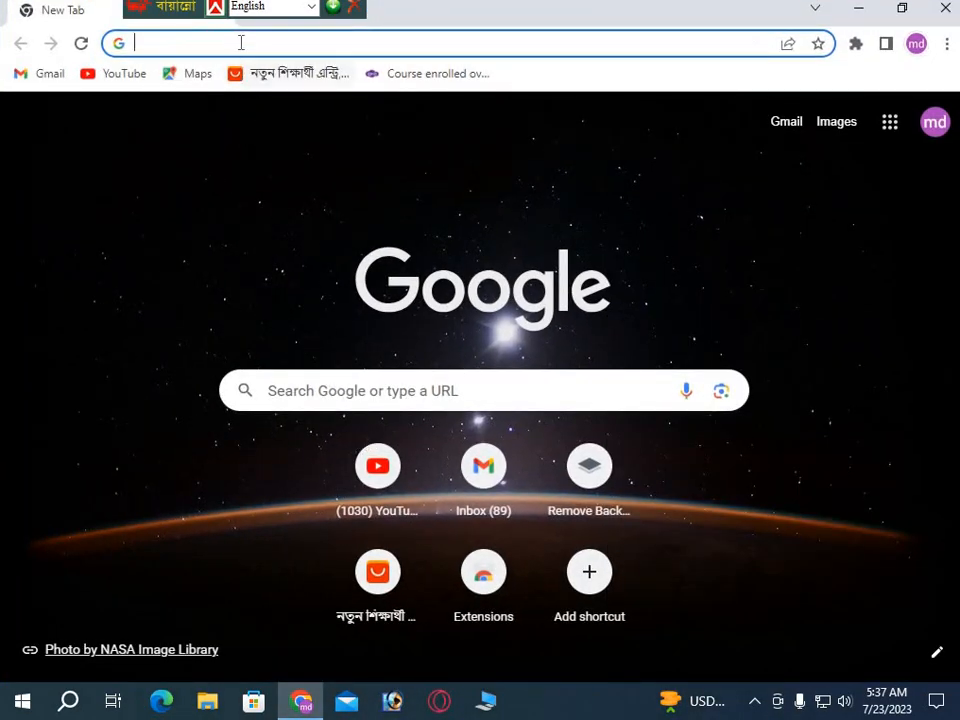
left_click(241, 44)
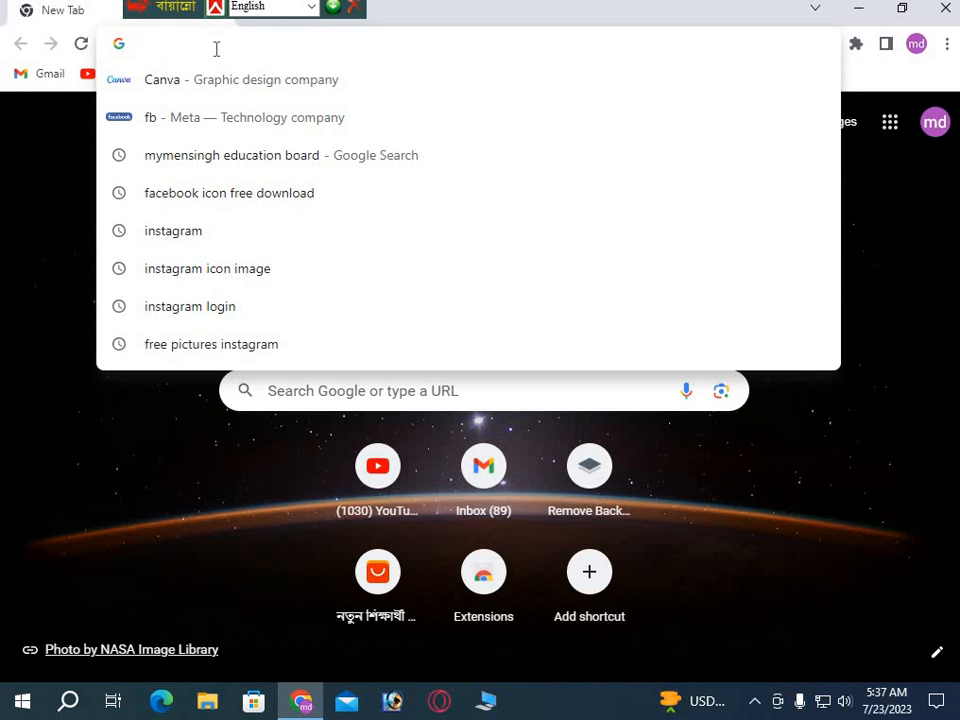
type("ca")
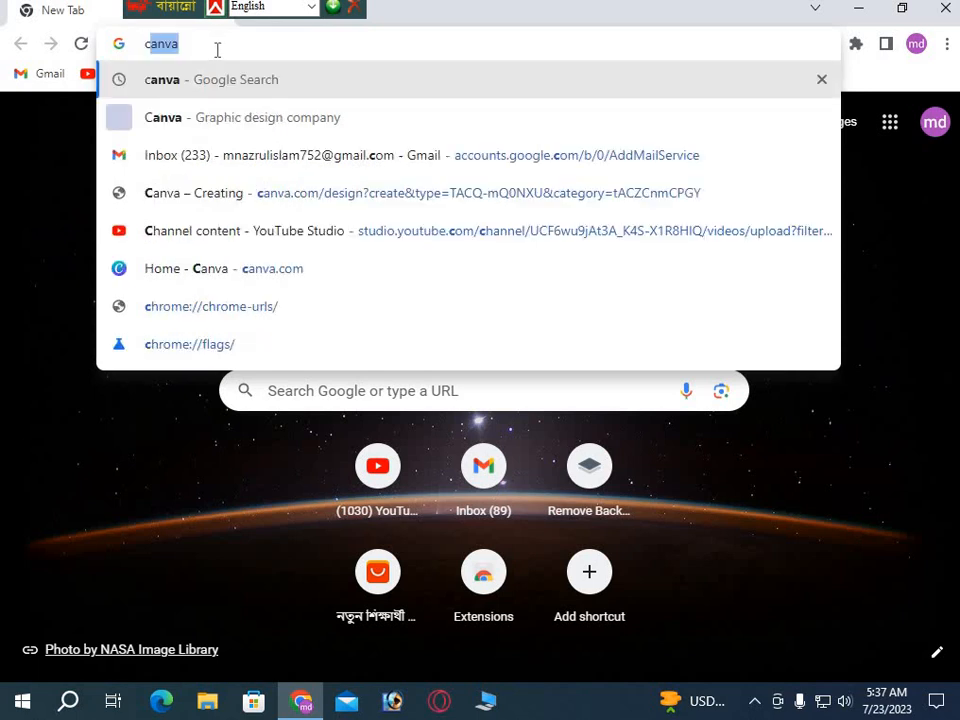
type("nva")
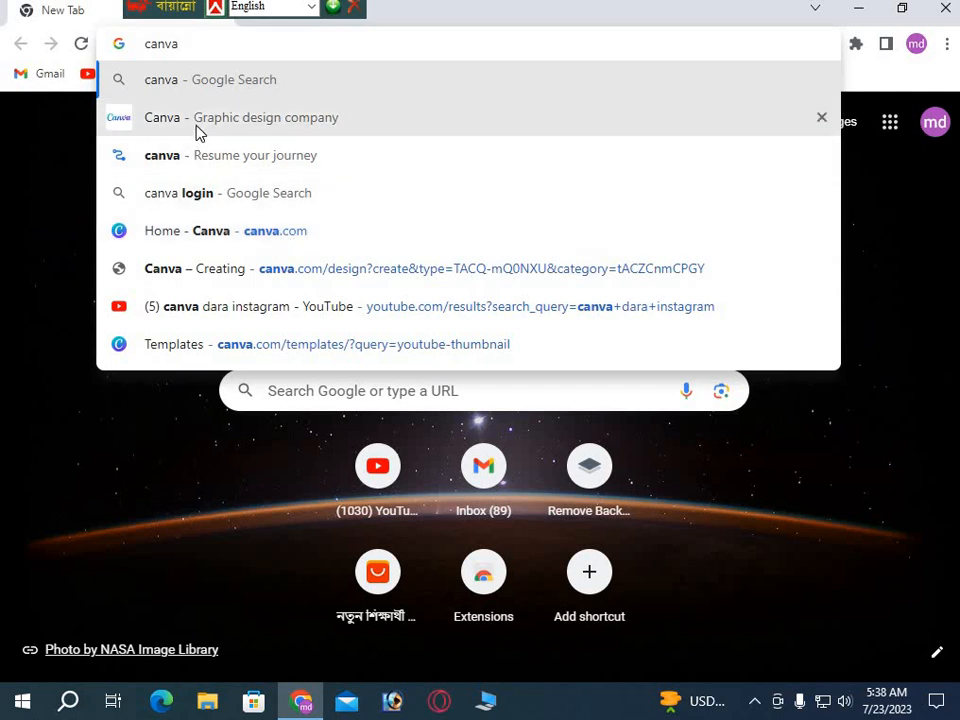
left_click(274, 236)
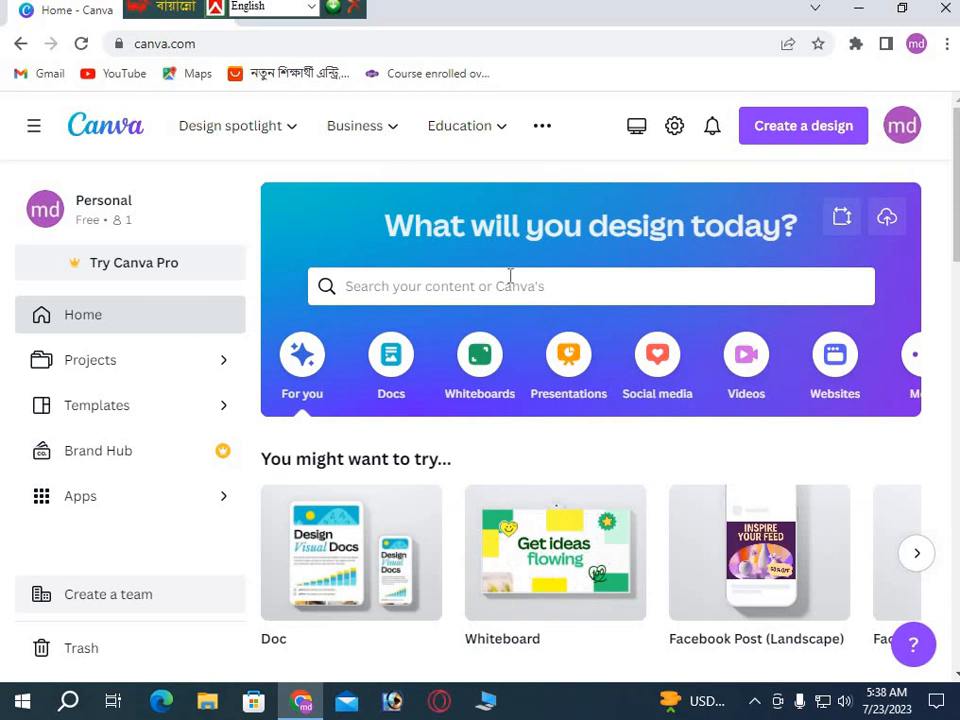
Search the Canva home page for 'facebook ad', then clear the query.
left_click(453, 289)
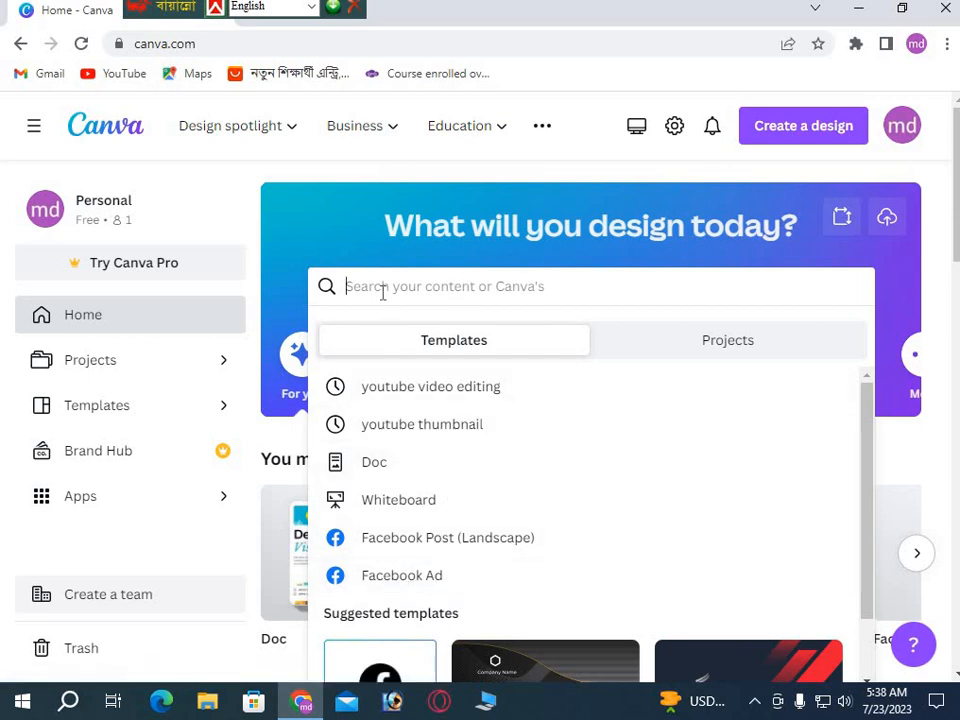
type("fa")
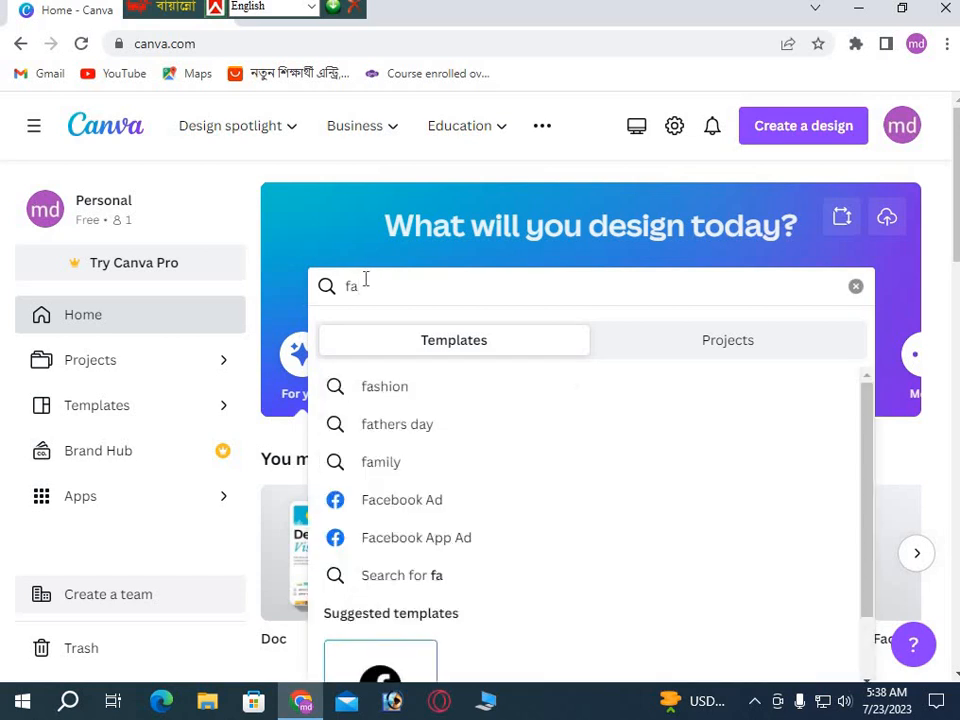
type("ce")
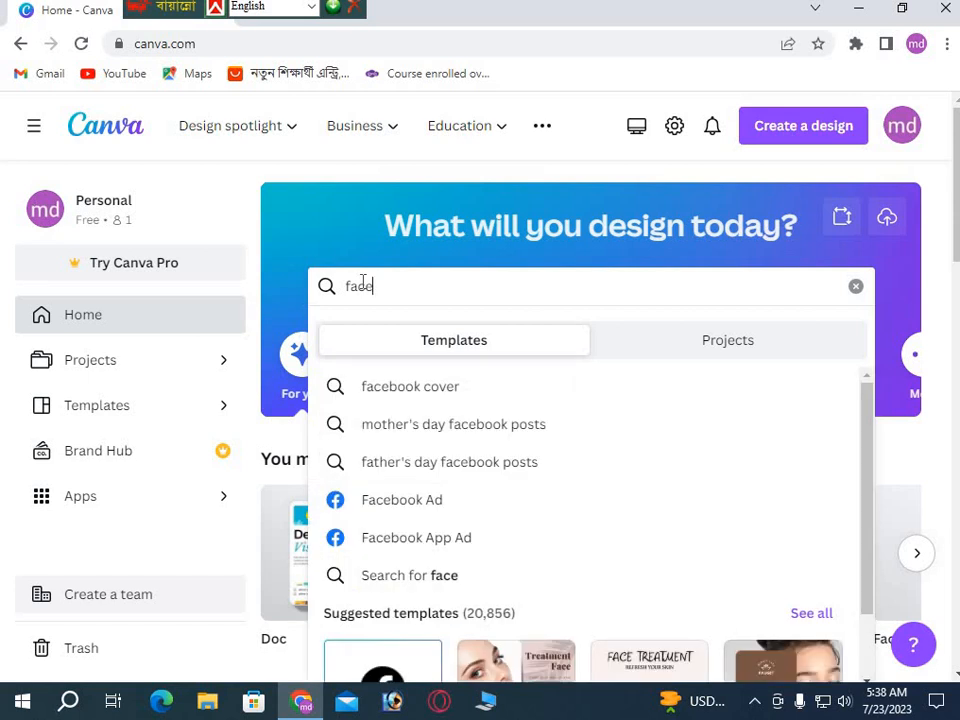
type("book")
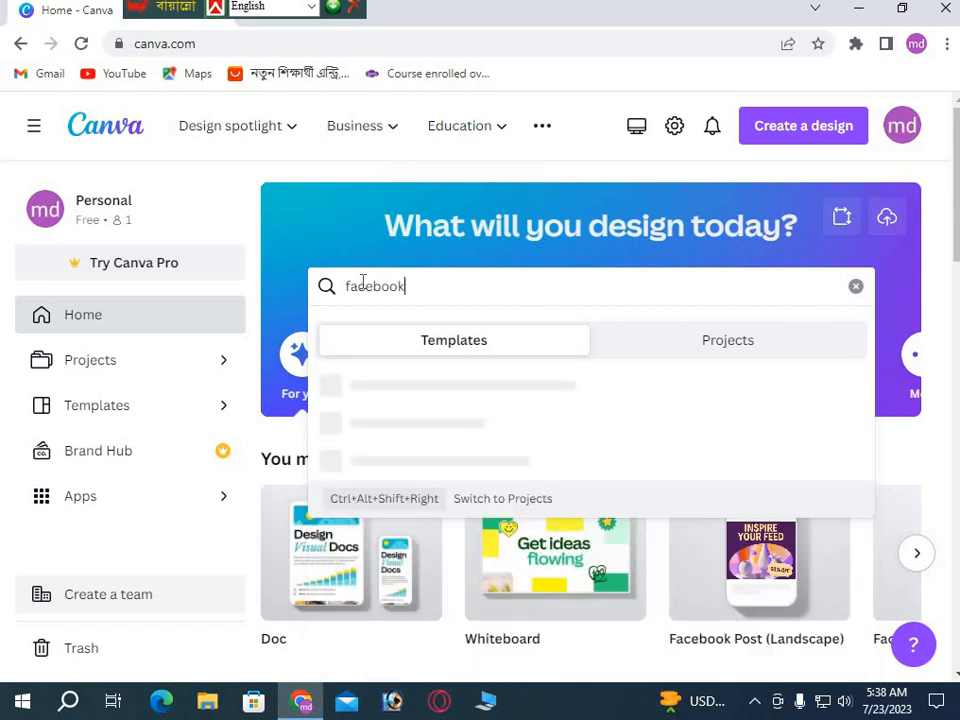
type(" ad")
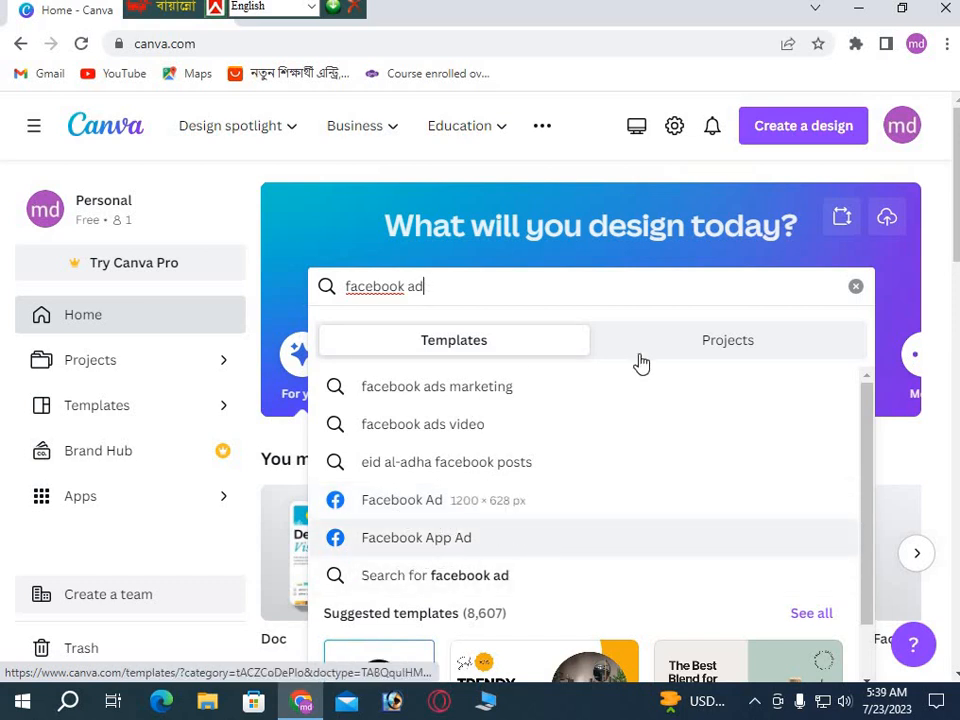
left_click(856, 288)
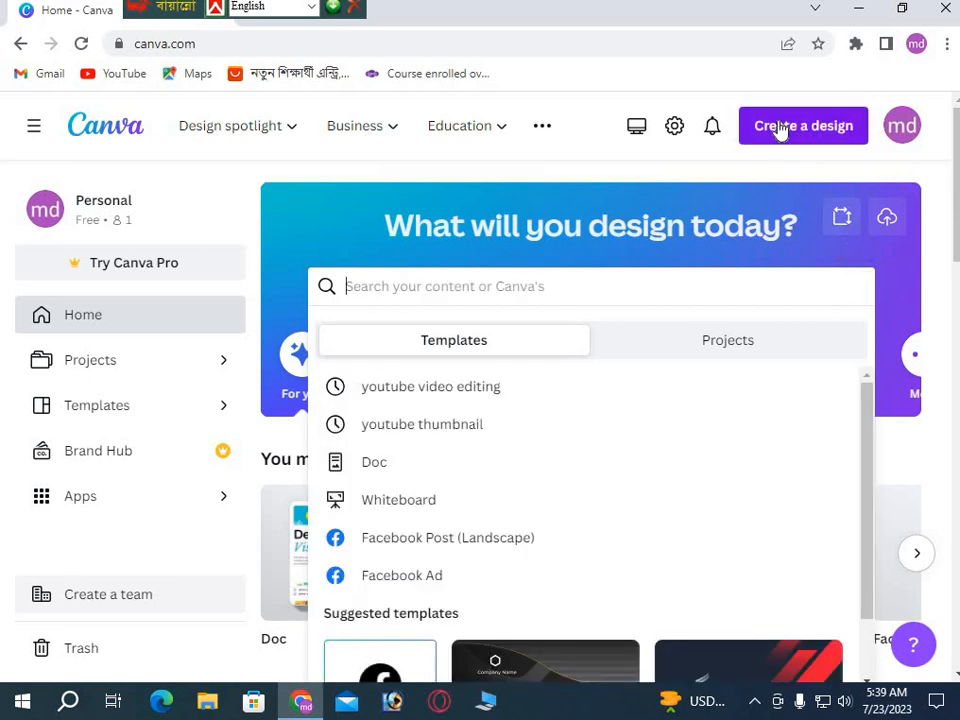
Start a new design and search the design types for 'face book ad'.
left_click(782, 130)
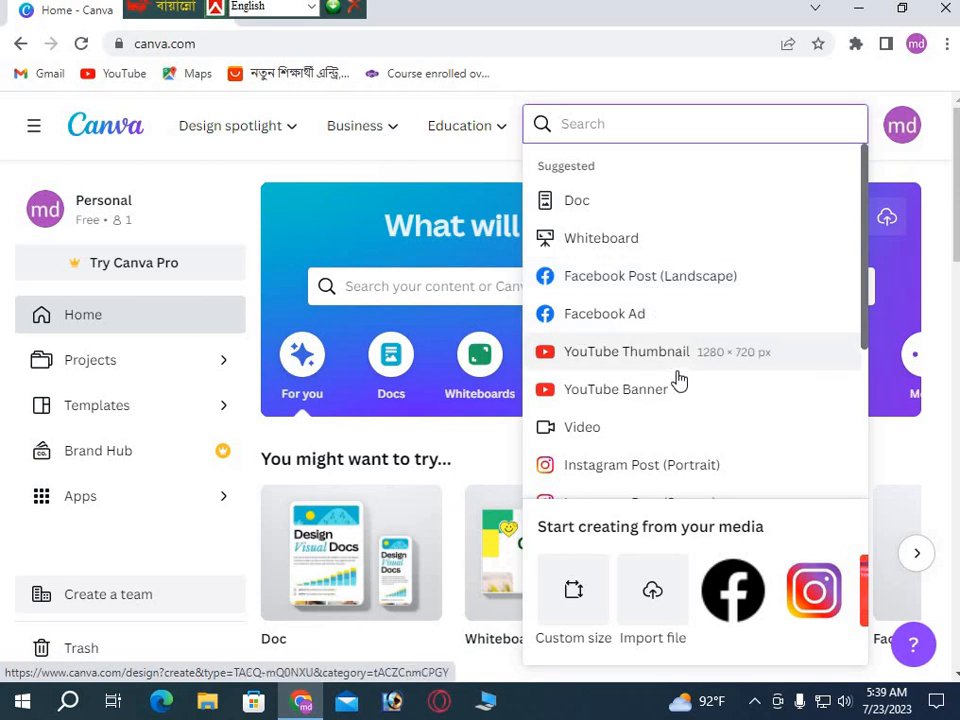
scroll(677, 379, "down", 3)
scroll(647, 385, "up", 3)
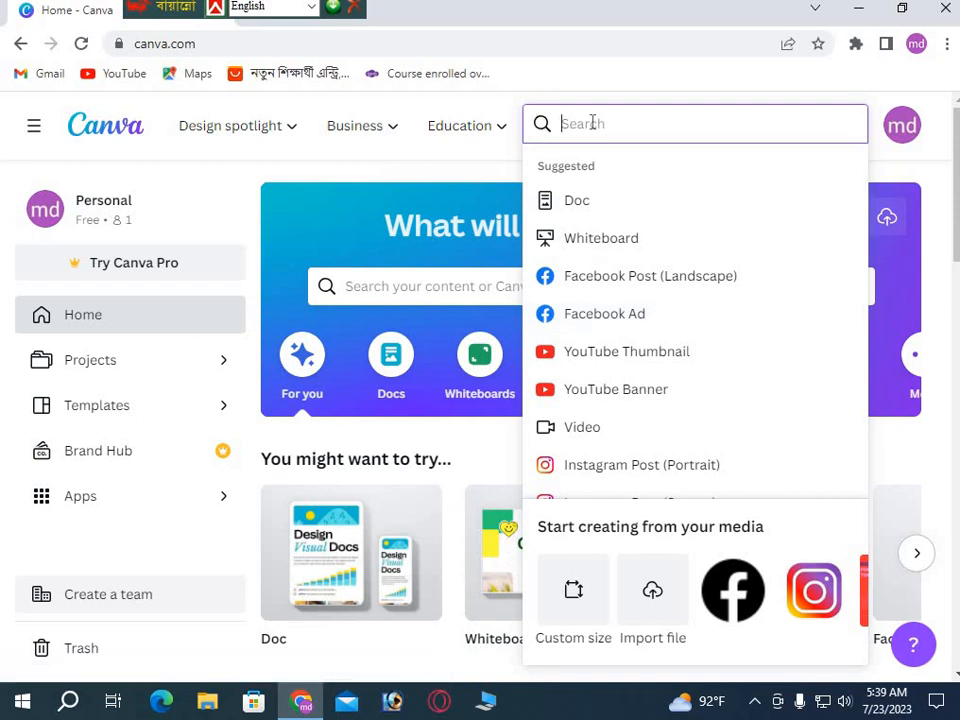
type("face")
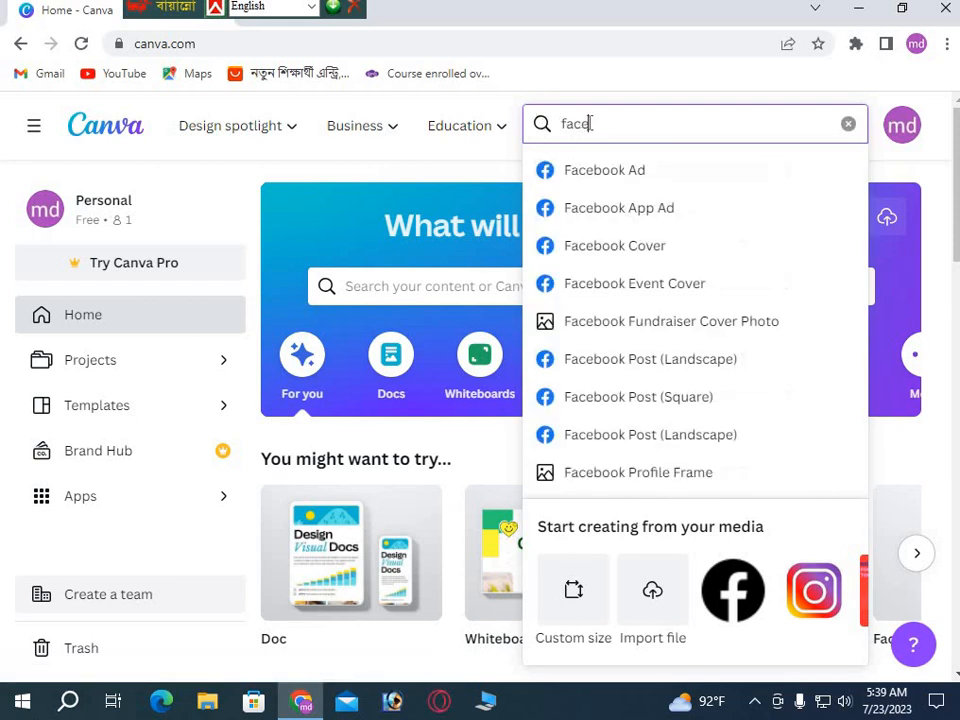
type(" boo")
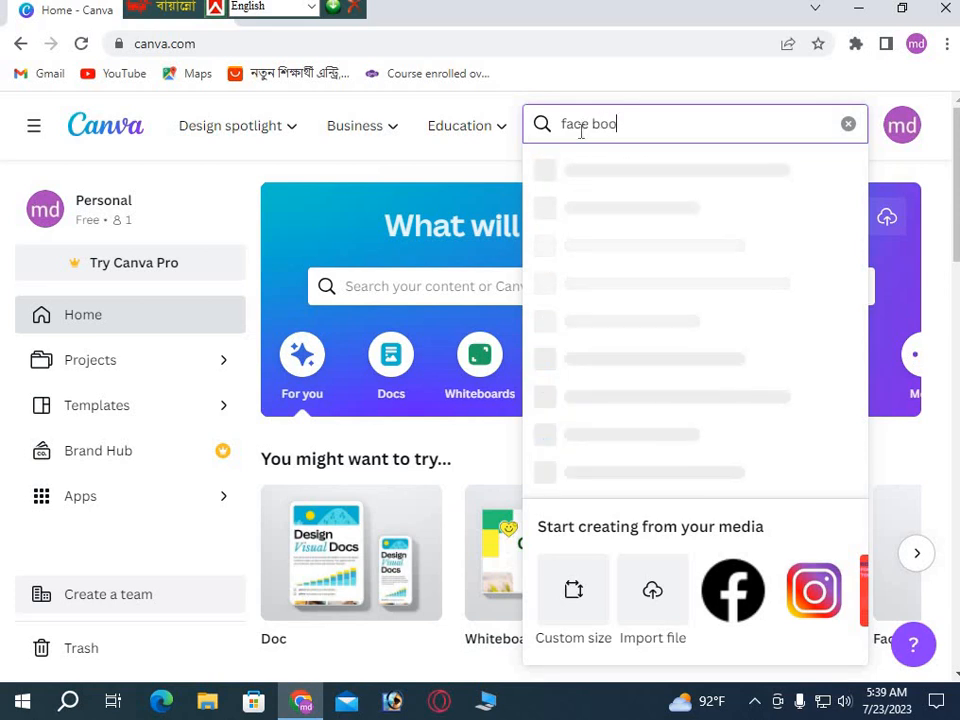
type("k ad")
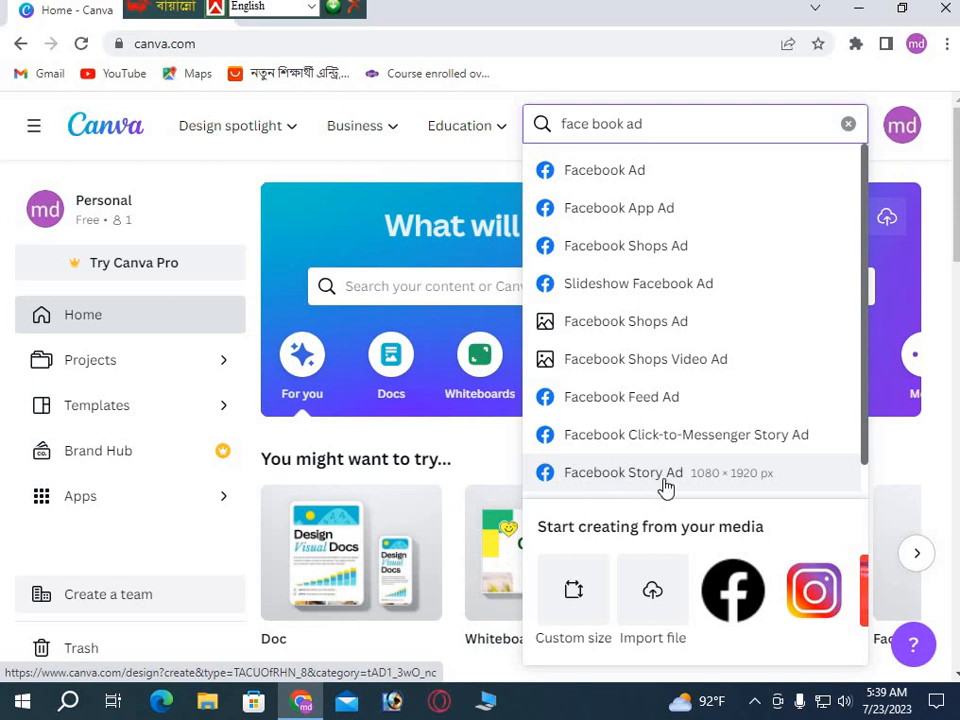
scroll(652, 452, "down", 3)
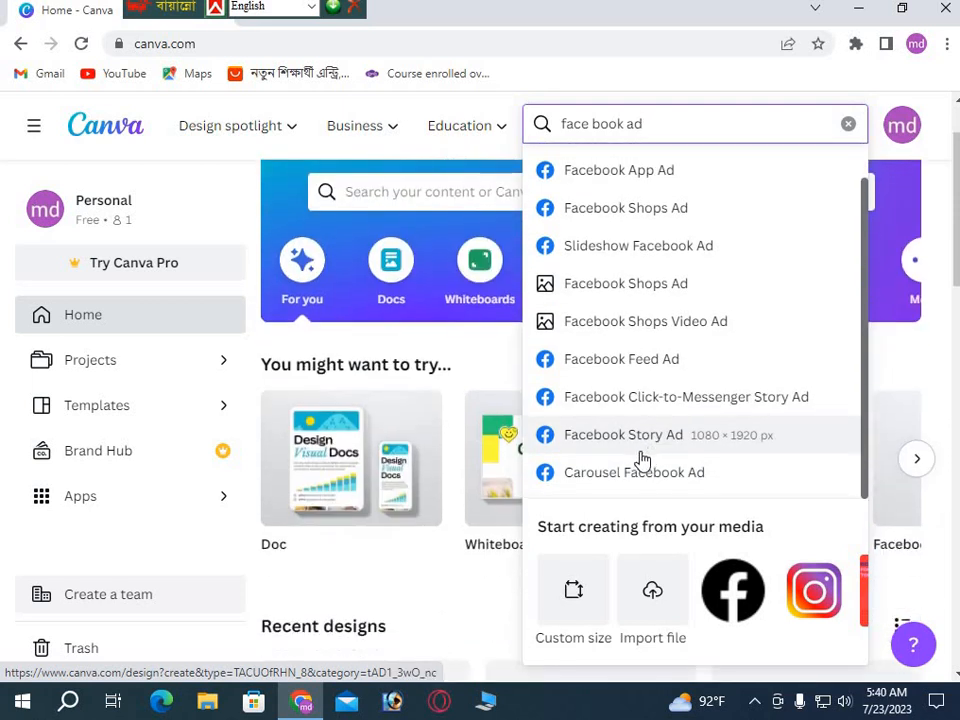
scroll(646, 456, "down", 2)
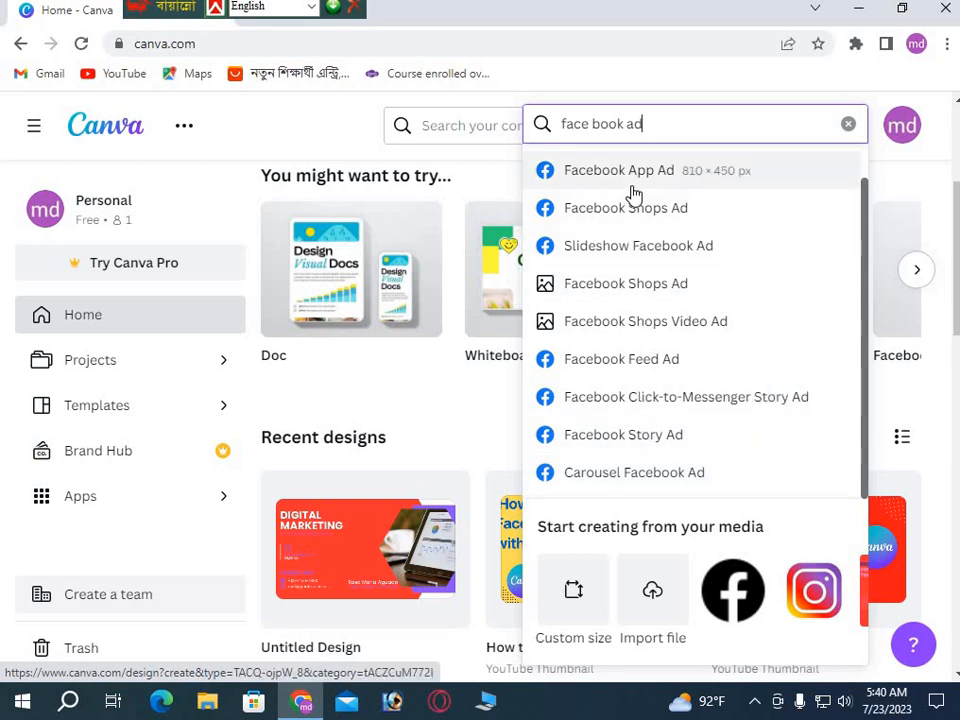
scroll(627, 258, "up", 3)
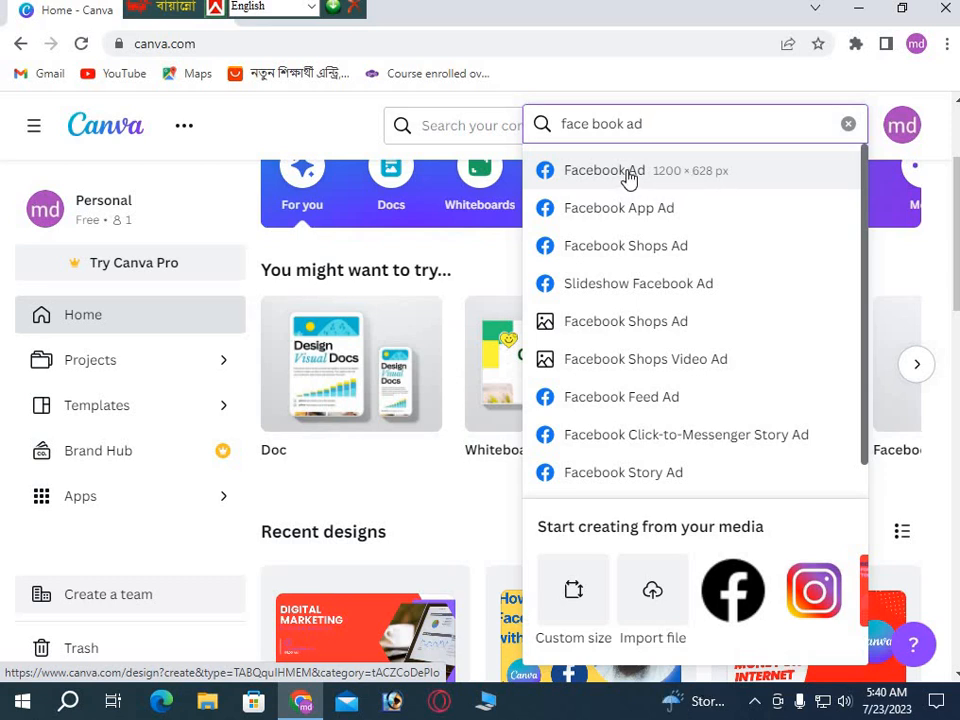
Create a blank Facebook Ad (1200 × 628 px) design and browse its suggested templates.
left_click(629, 178)
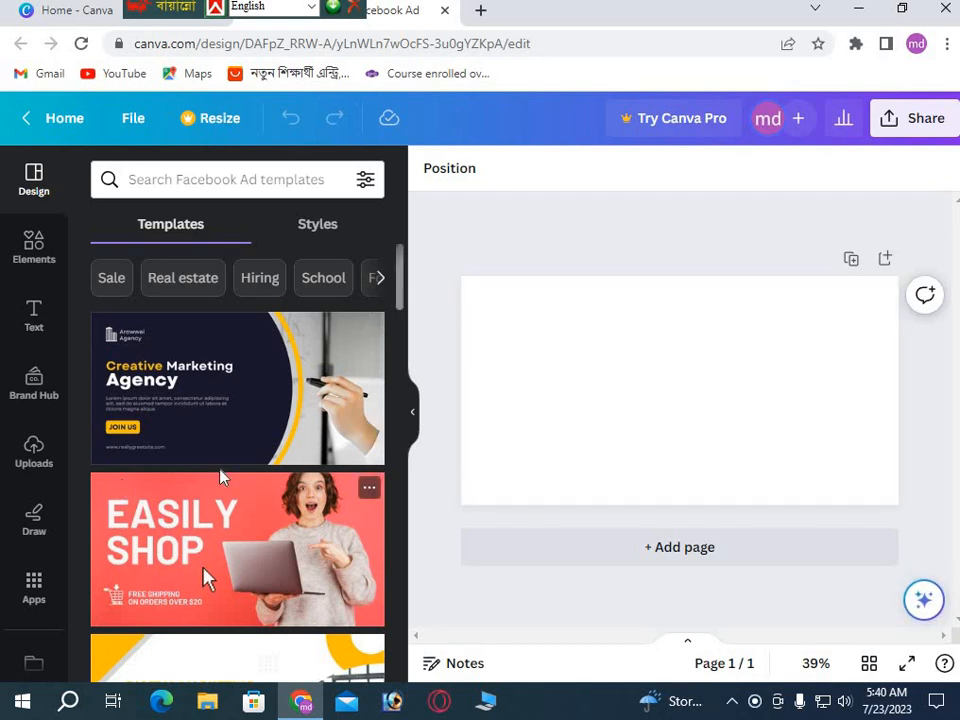
scroll(206, 530, "down", 4)
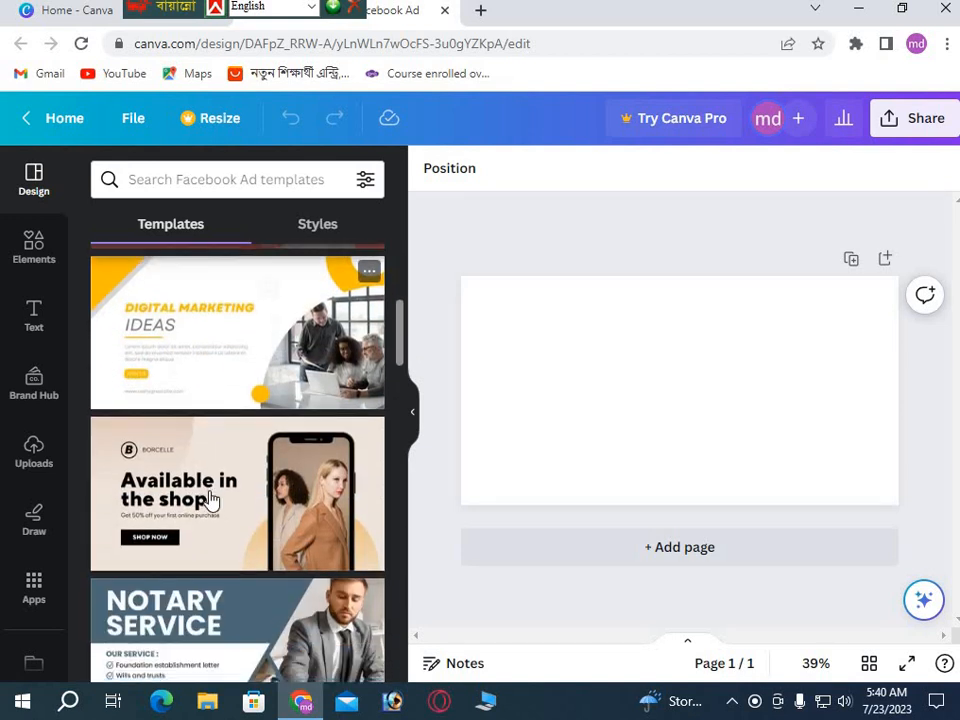
scroll(209, 499, "down", 4)
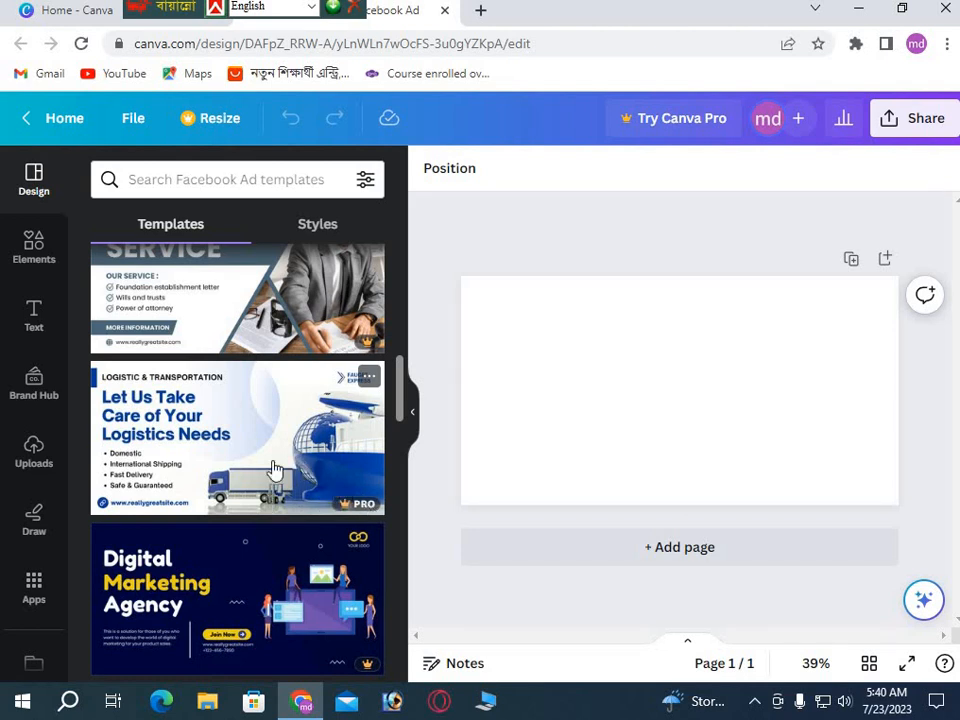
scroll(268, 470, "up", 2)
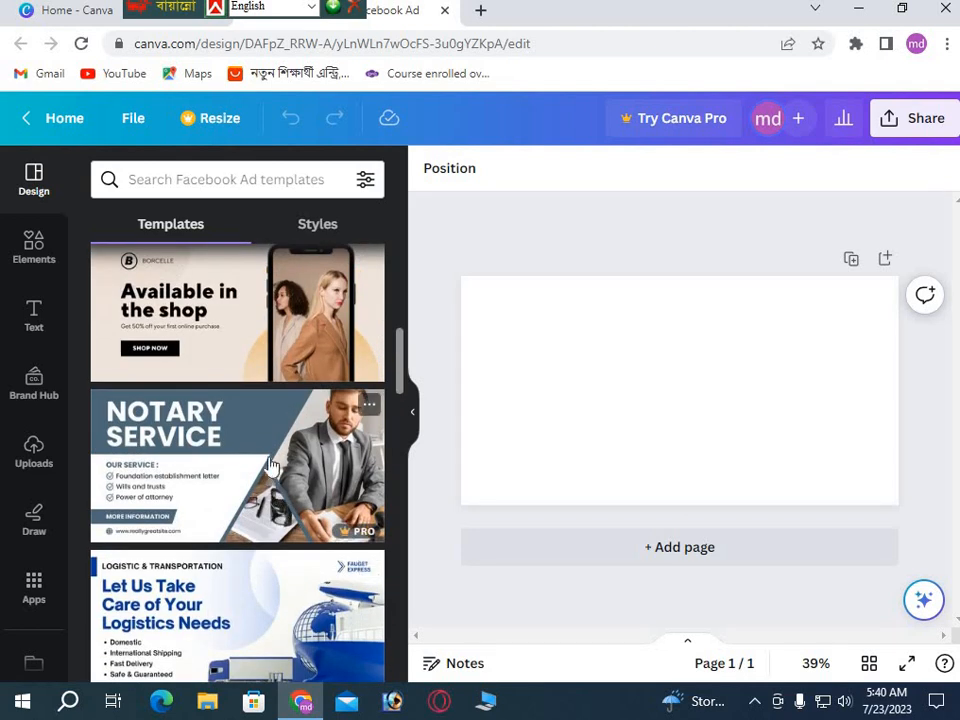
scroll(270, 450, "up", 1)
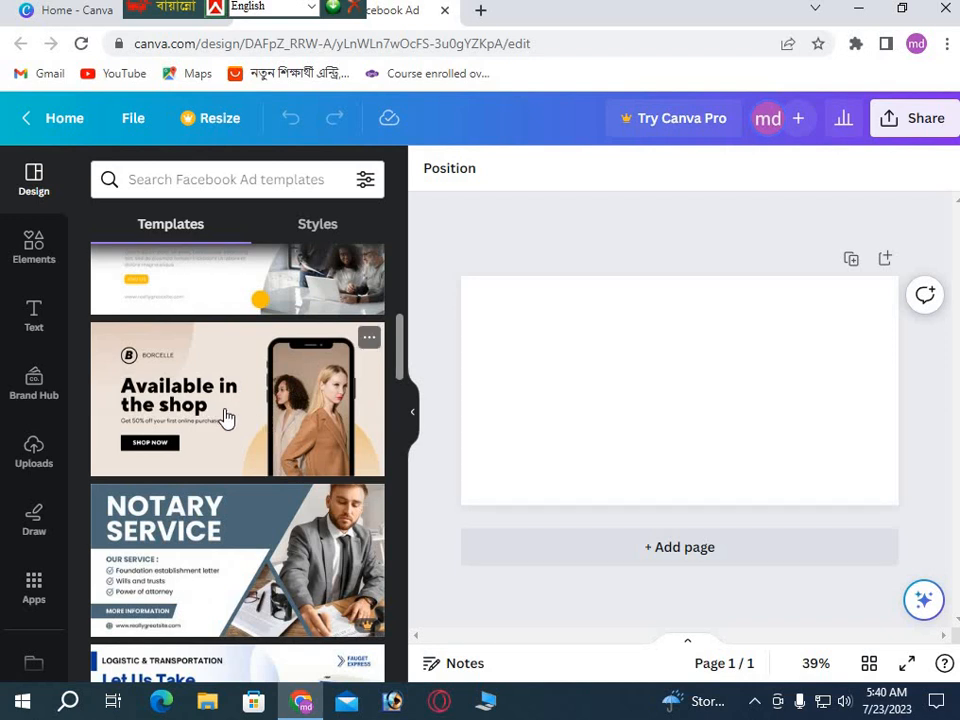
scroll(223, 418, "up", 3)
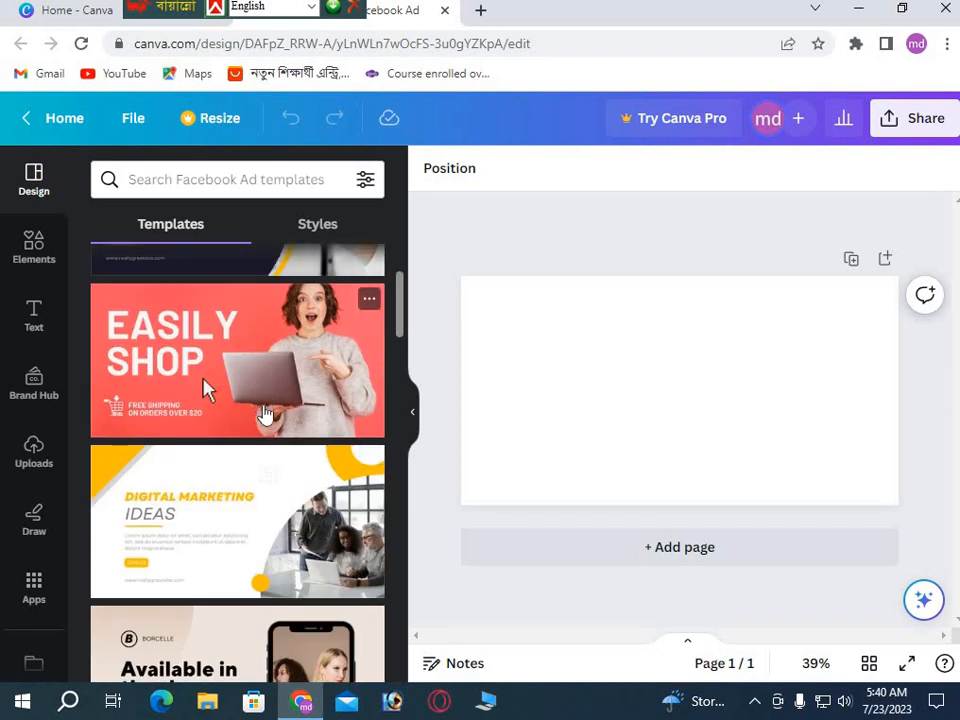
scroll(250, 416, "down", 5)
scroll(245, 422, "down", 5)
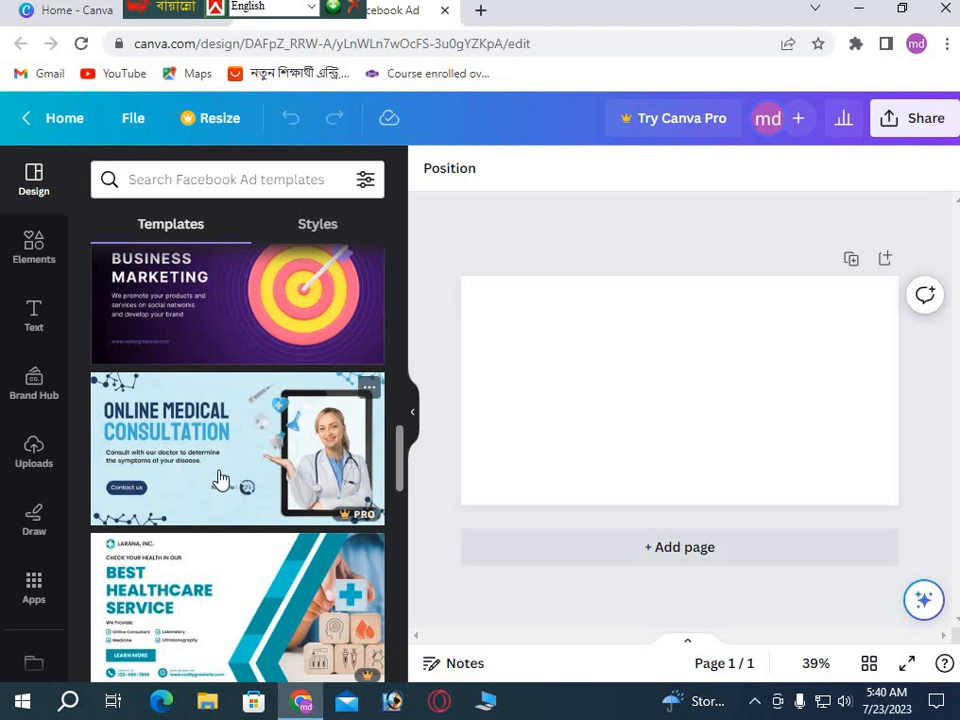
scroll(240, 476, "down", 2)
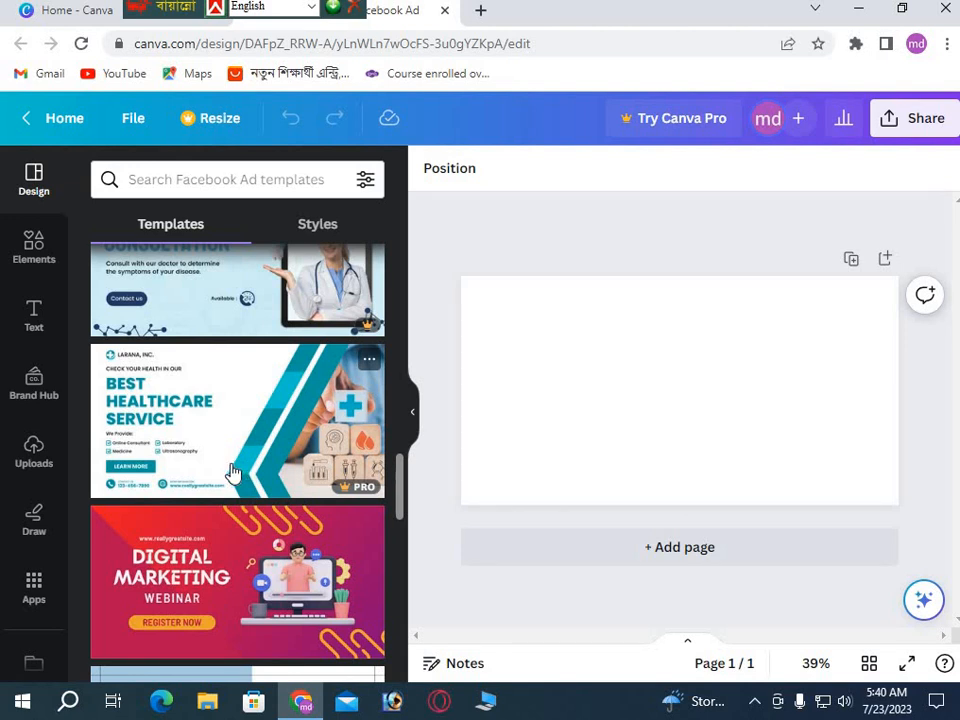
left_click(180, 181)
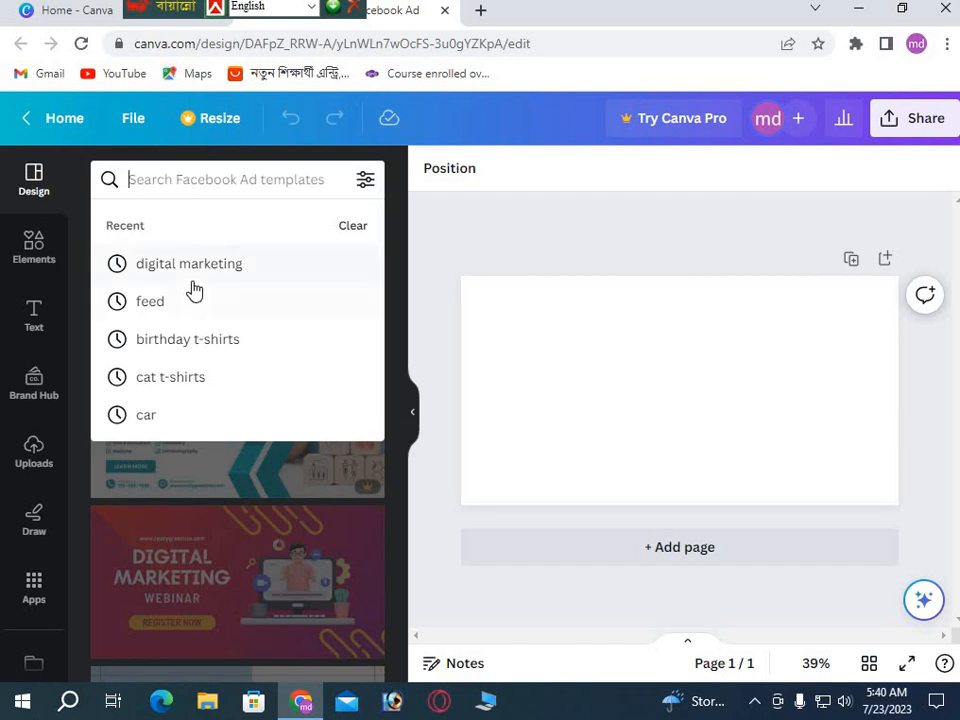
Browse the 'feed' template results, then delete the search term to show recent searches.
left_click(153, 304)
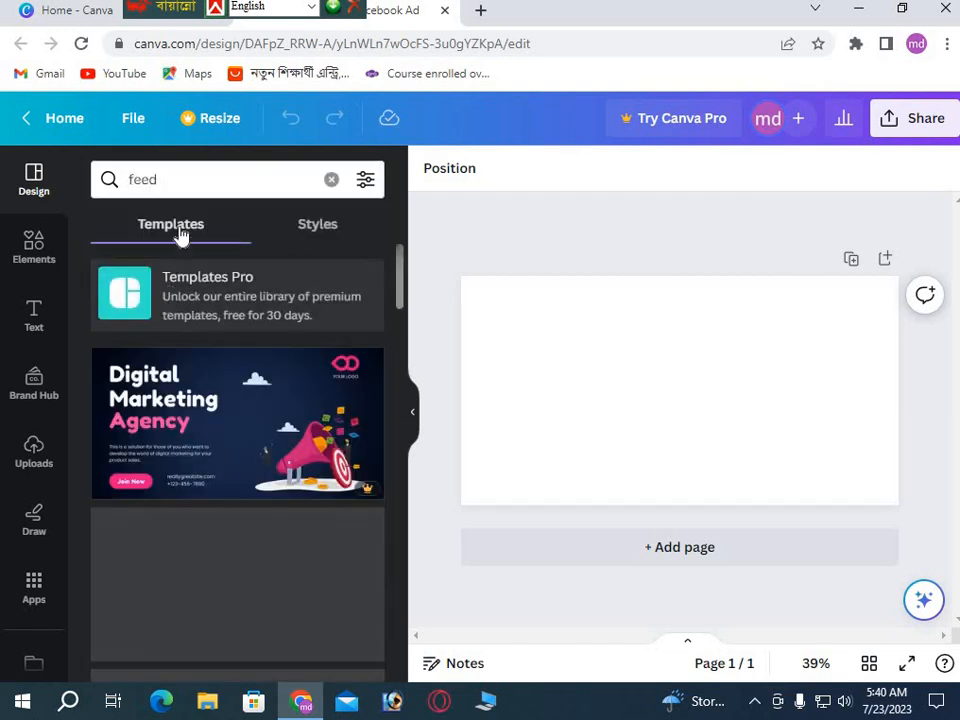
scroll(222, 489, "down", 1)
scroll(222, 489, "down", 7)
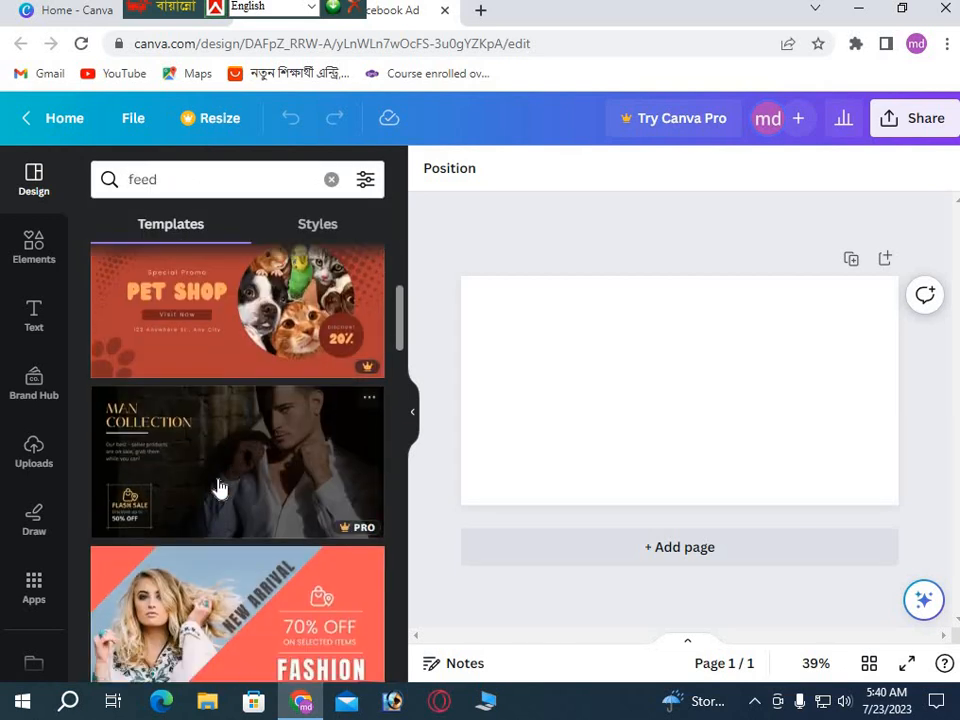
scroll(220, 485, "down", 1)
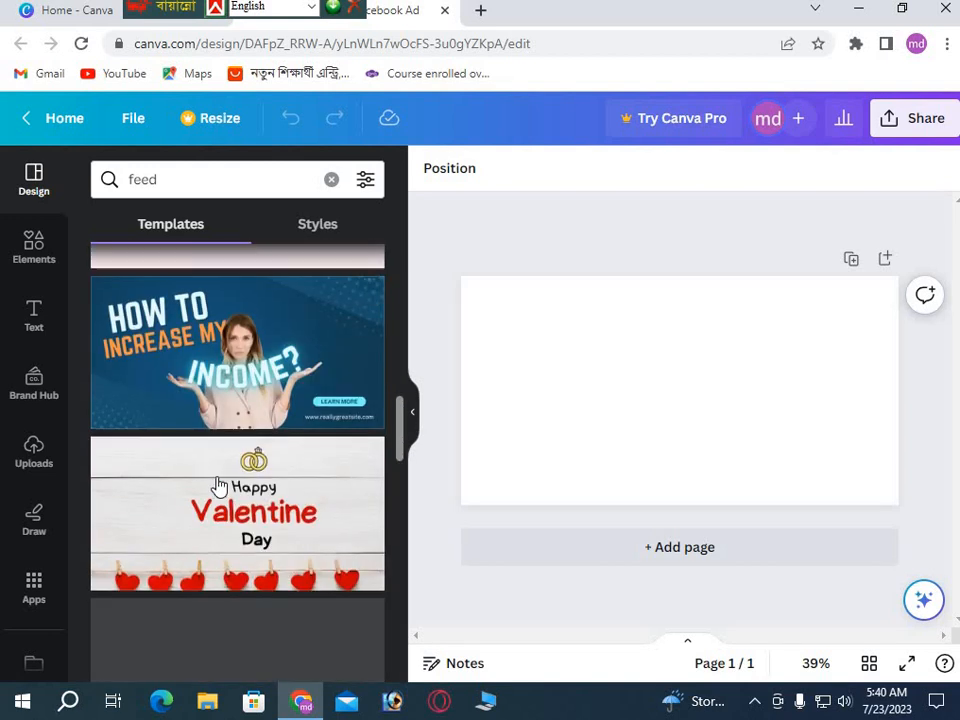
scroll(220, 485, "down", 3)
scroll(218, 485, "down", 6)
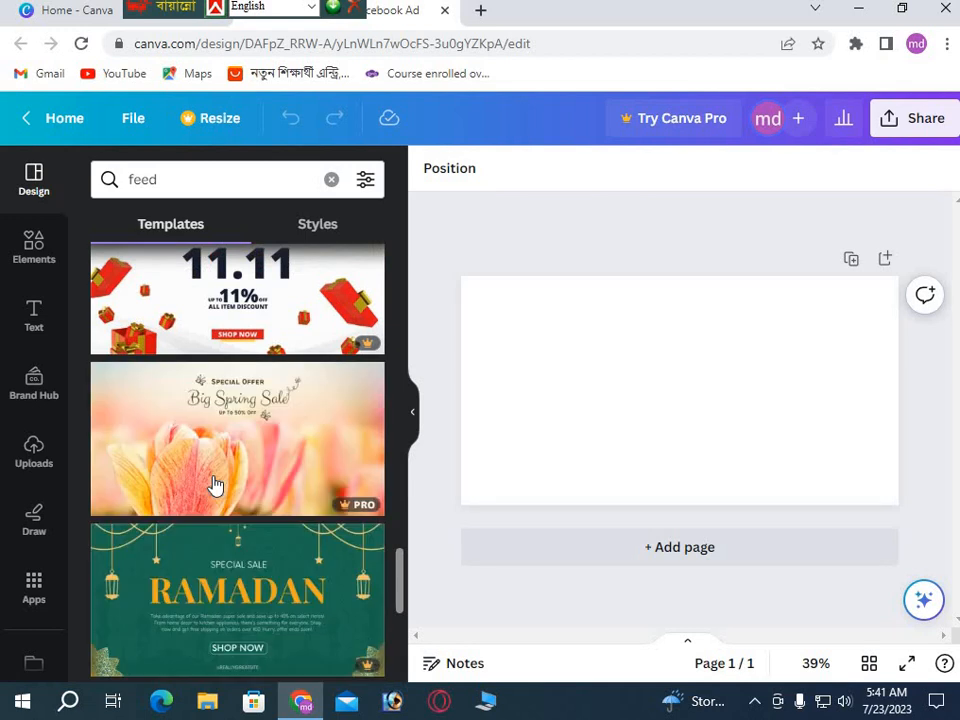
scroll(214, 486, "down", 3)
scroll(272, 519, "down", 2)
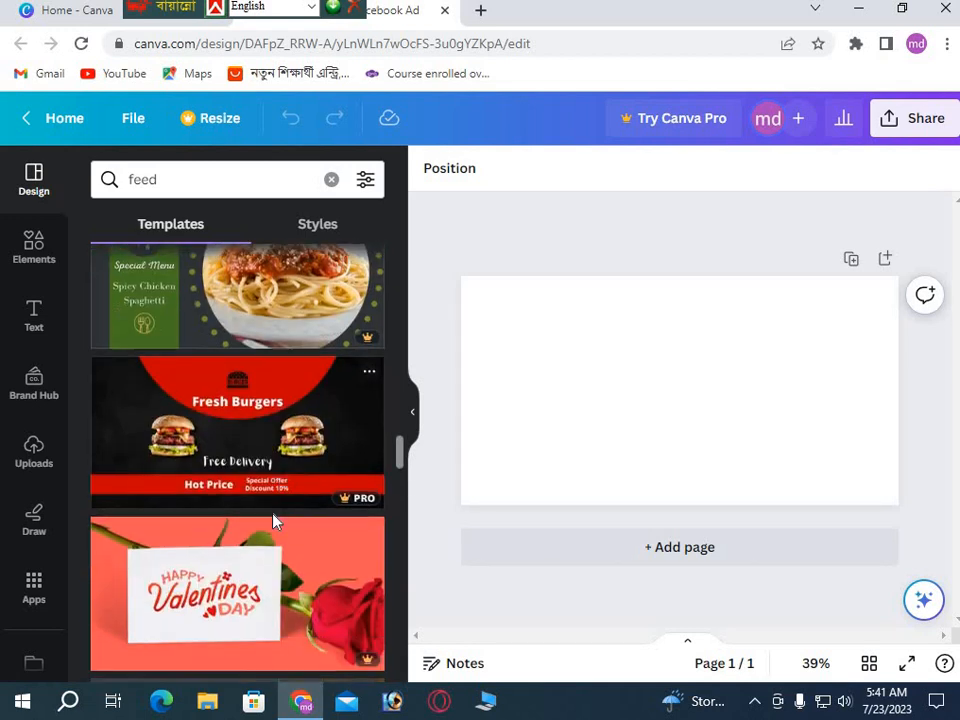
scroll(268, 555, "down", 2)
scroll(268, 555, "up", 2)
scroll(140, 260, "up", 2)
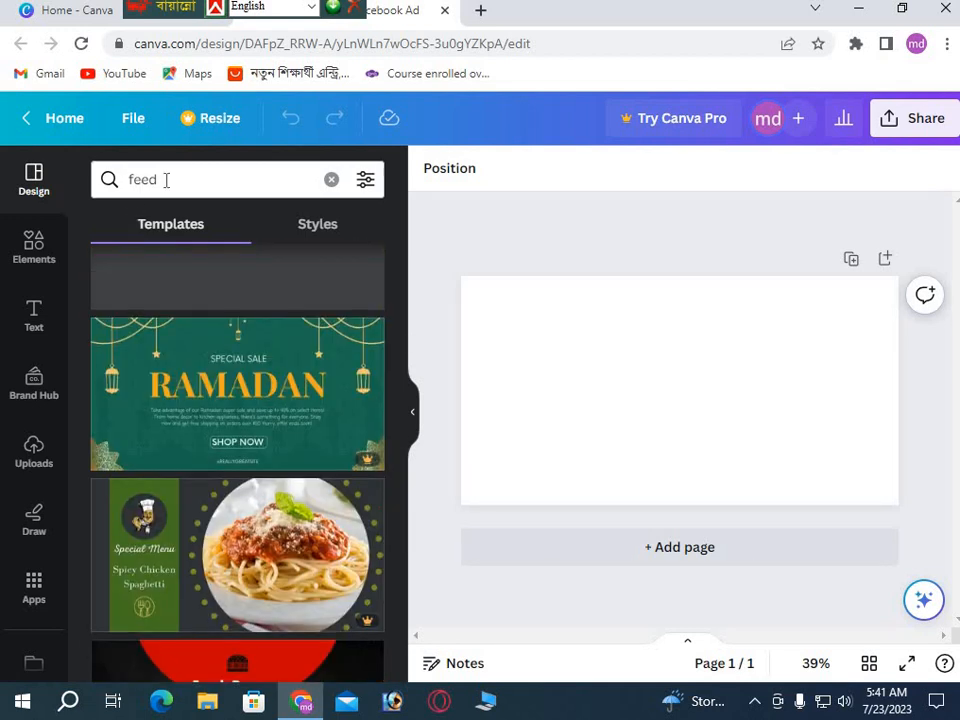
left_click(204, 189)
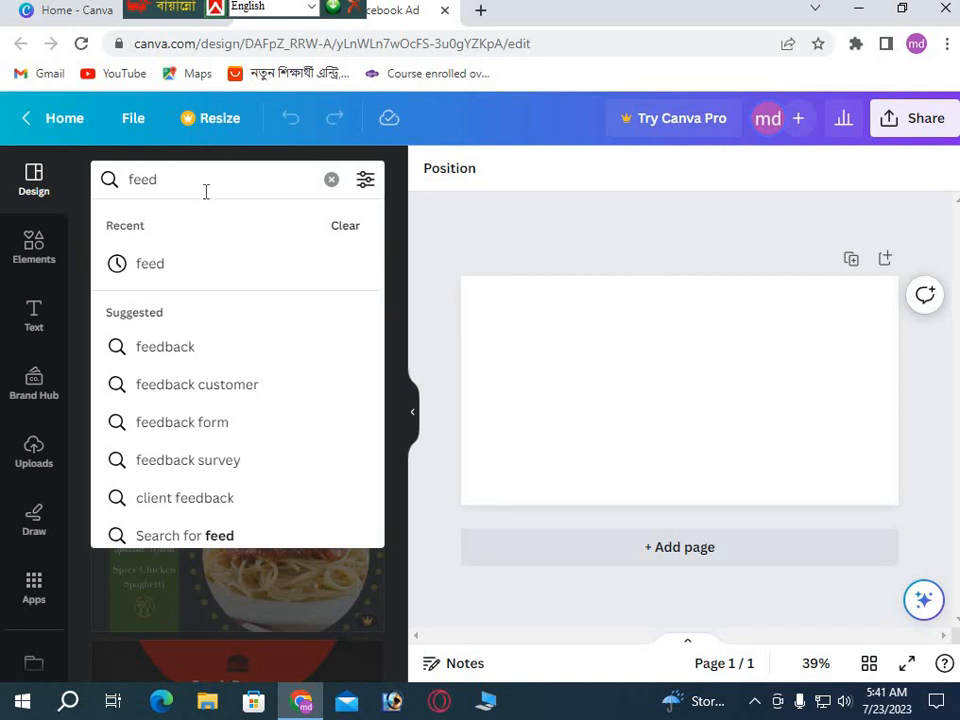
key("BackSpace")
key("BackSpace")
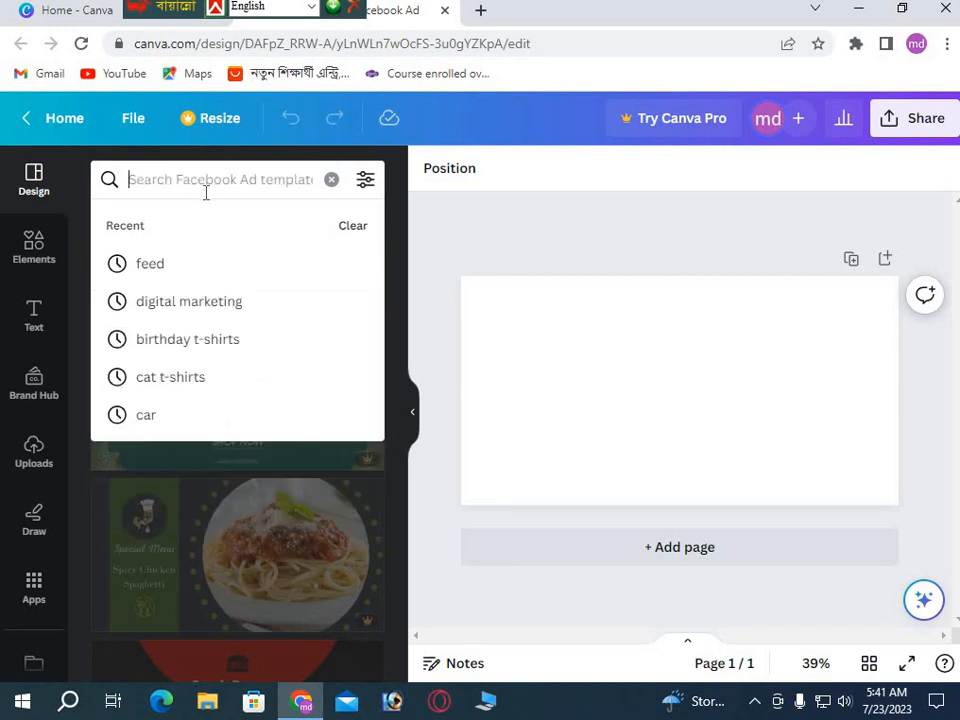
Search templates for 'digital marketing' and apply the Black & Purple Modern Digital Marketing Facebook Ad template.
left_click(206, 304)
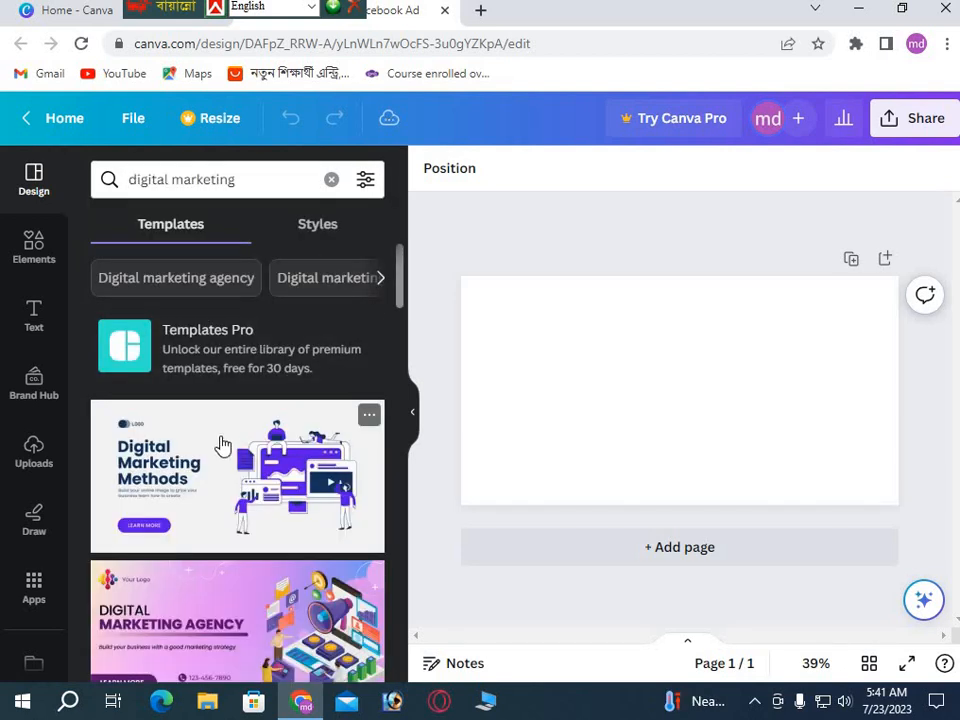
scroll(182, 462, "down", 4)
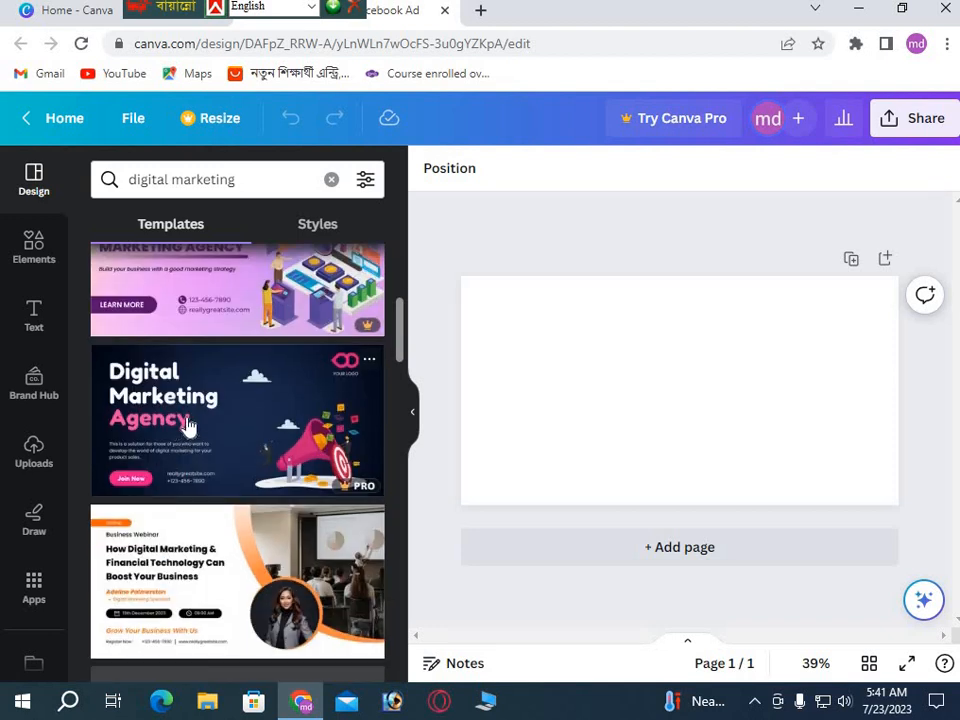
scroll(232, 457, "down", 2)
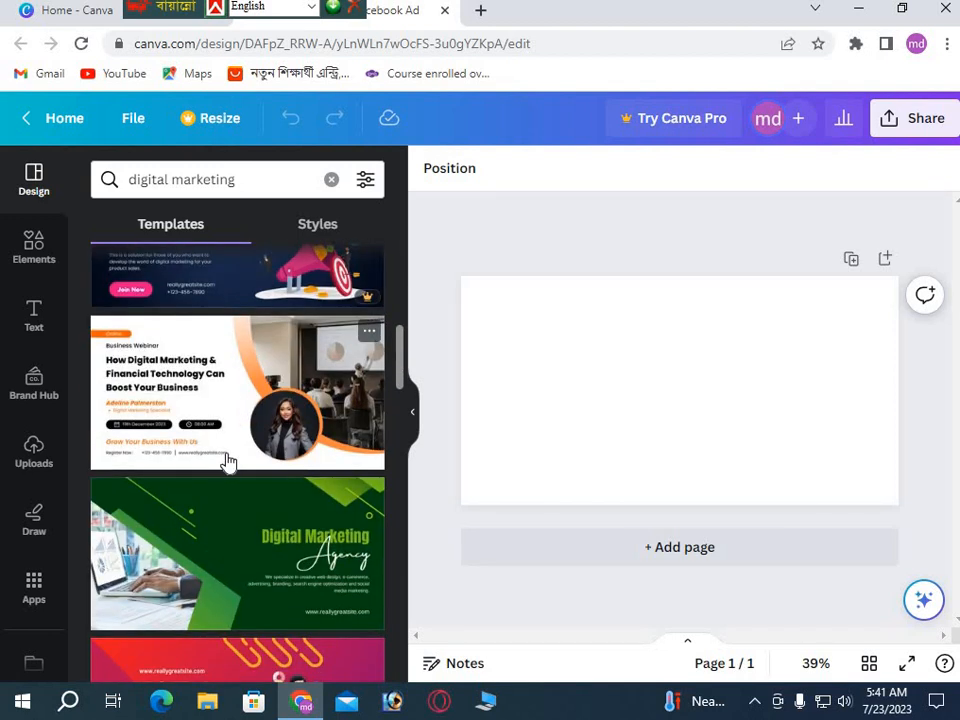
scroll(224, 464, "down", 3)
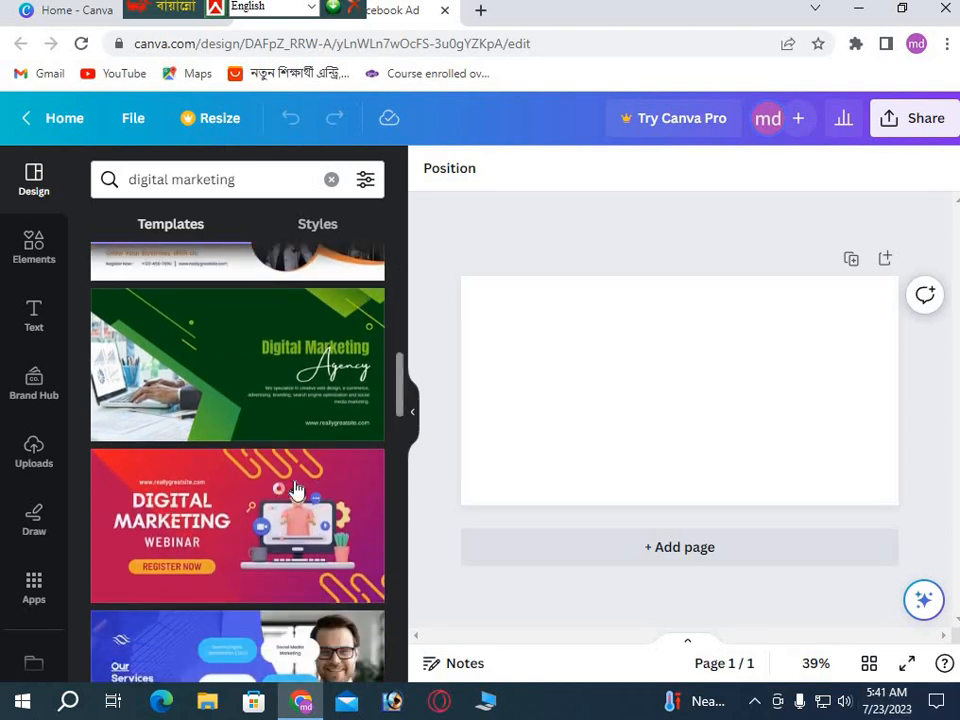
scroll(246, 489, "down", 3)
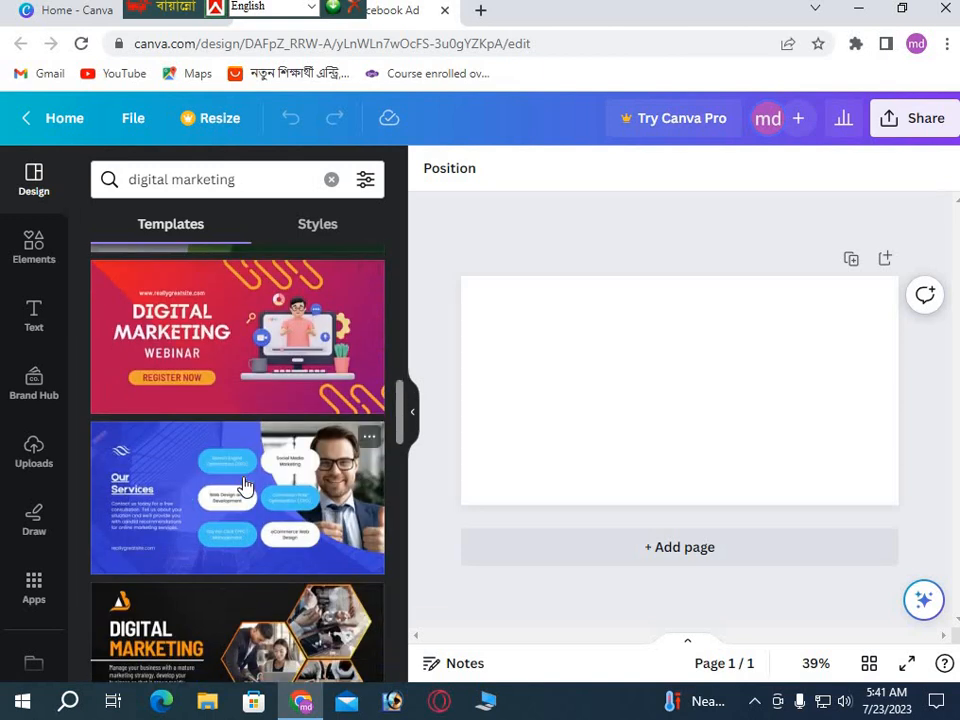
scroll(245, 487, "down", 2)
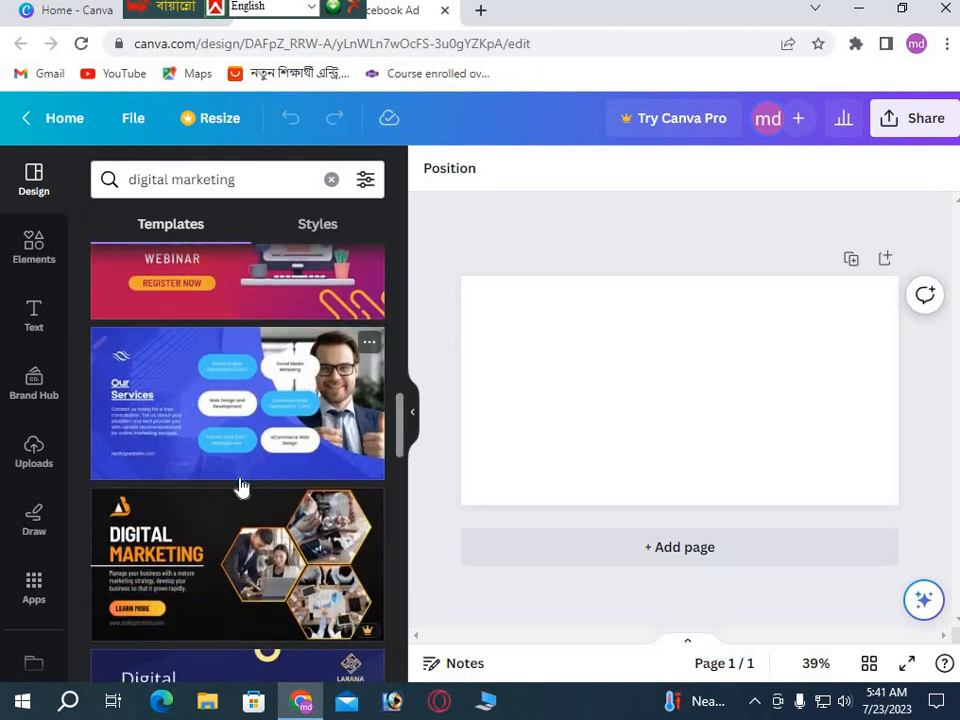
scroll(241, 487, "down", 2)
scroll(241, 487, "down", 2)
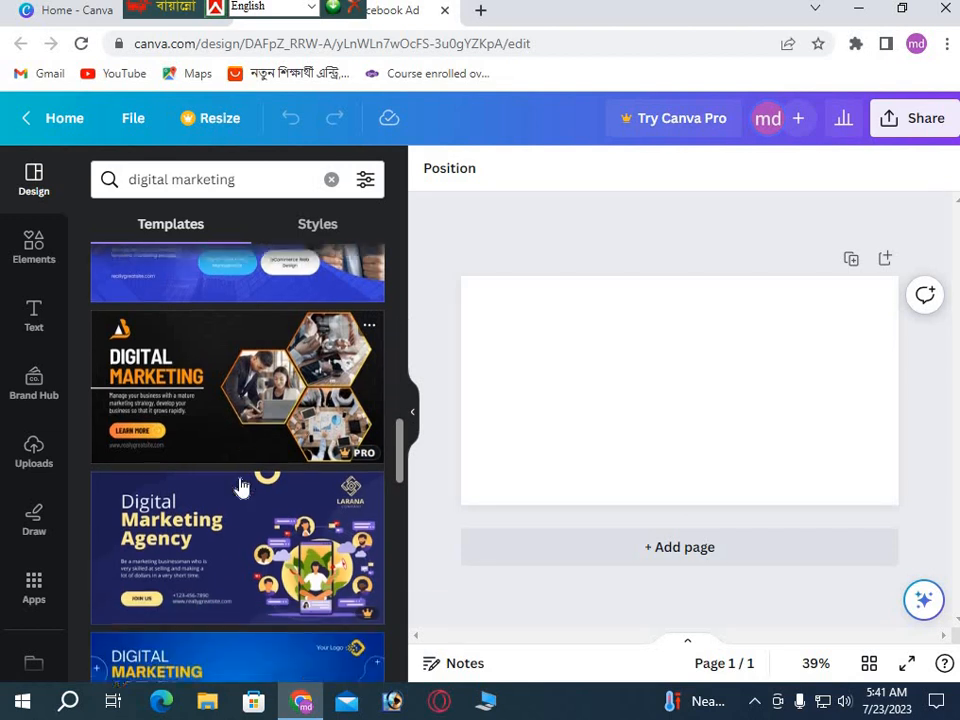
scroll(241, 487, "down", 10)
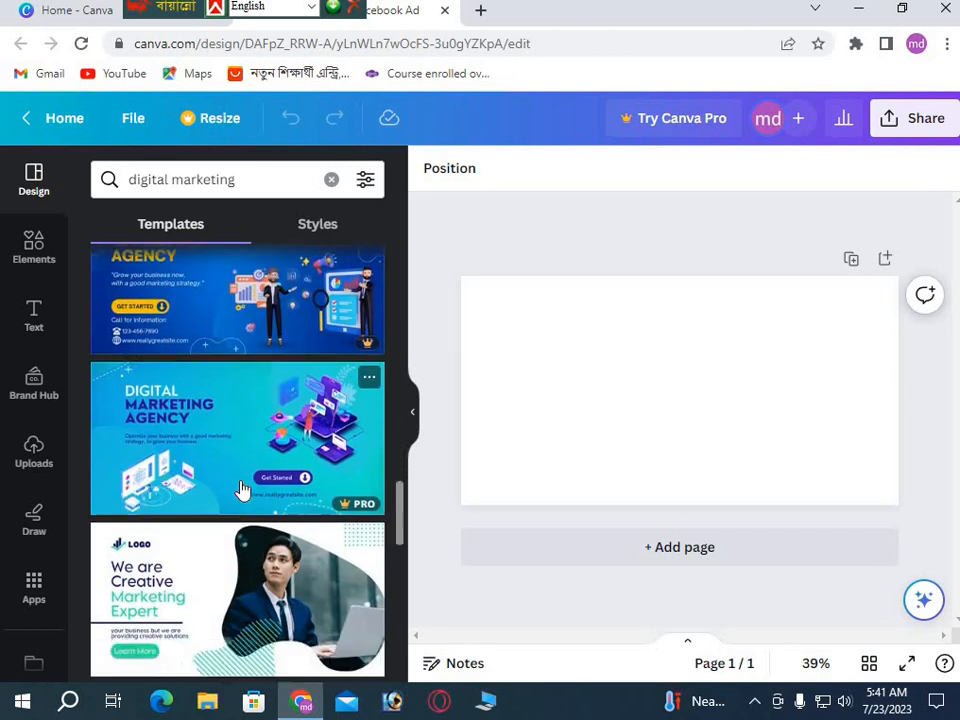
scroll(241, 487, "down", 3)
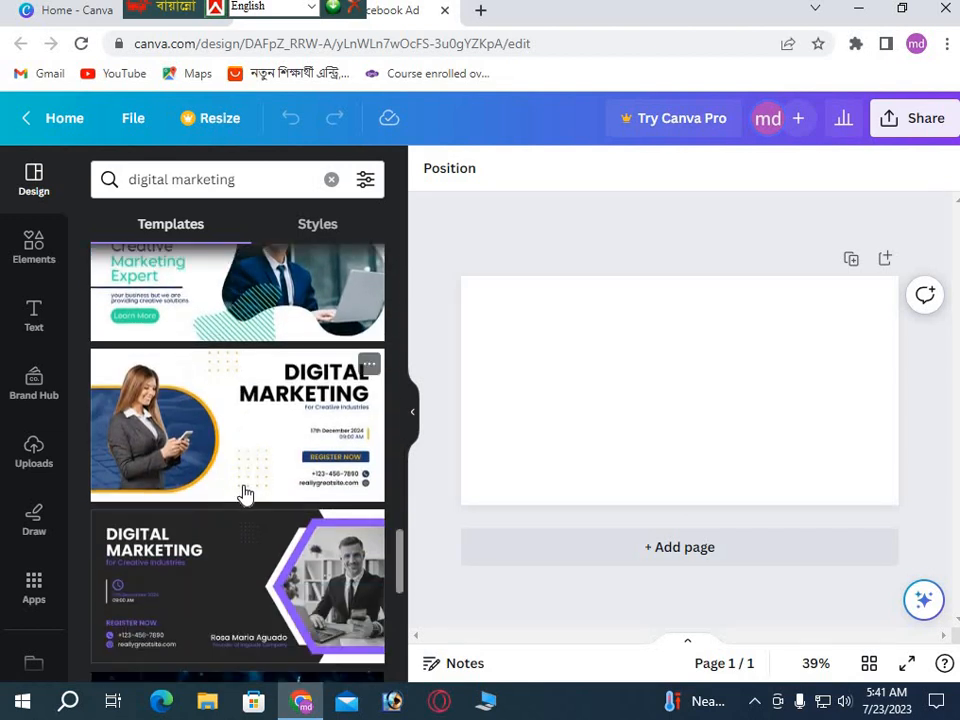
scroll(241, 488, "down", 2)
scroll(241, 489, "down", 2)
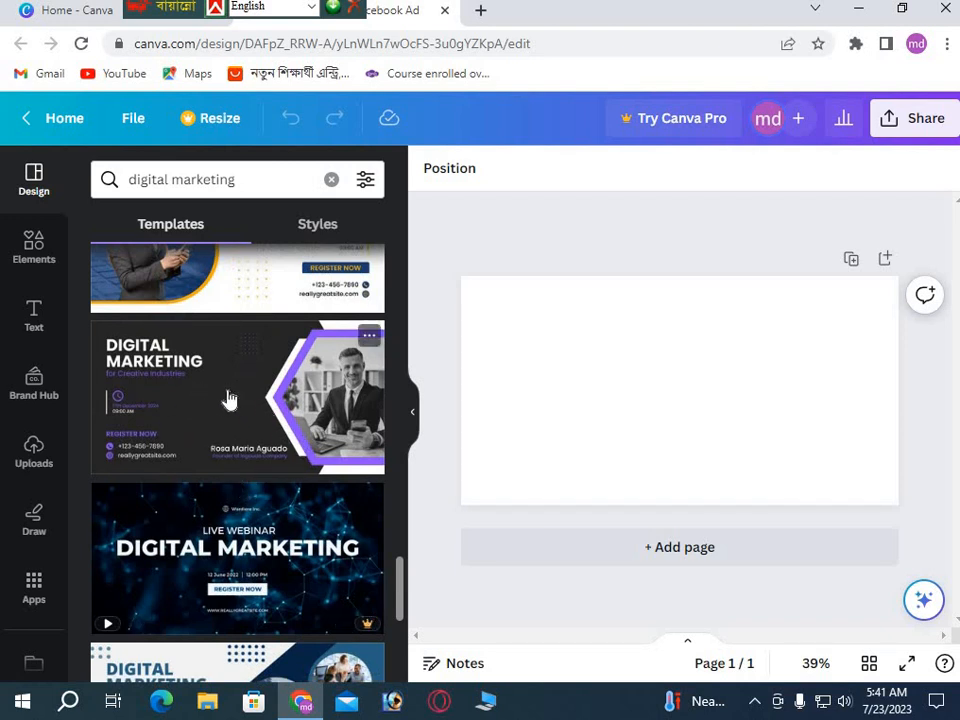
left_click(333, 425)
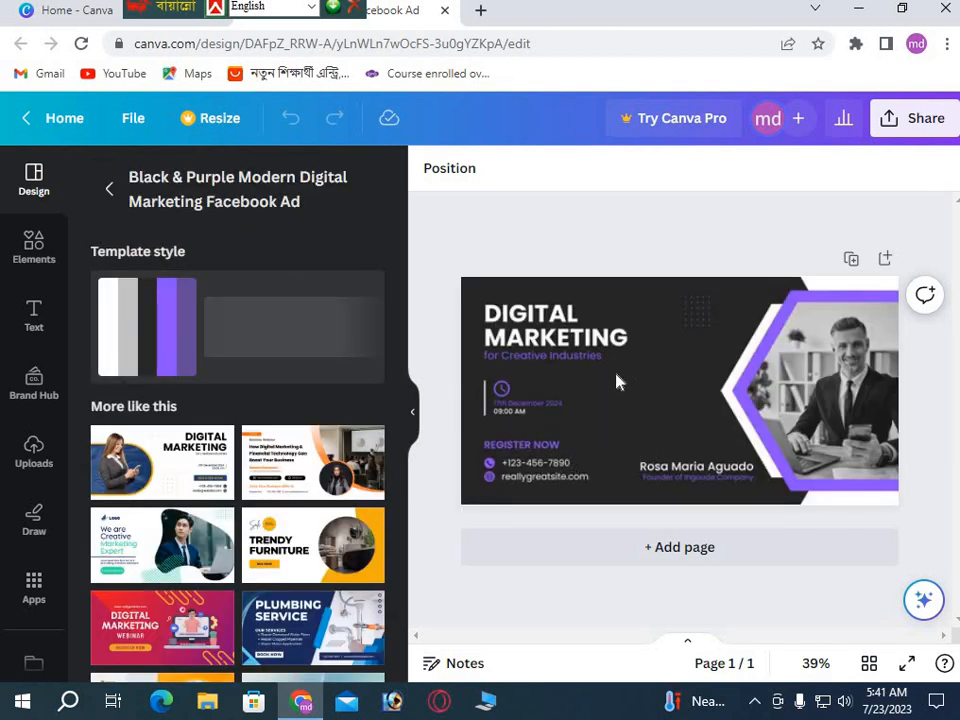
left_click(674, 401)
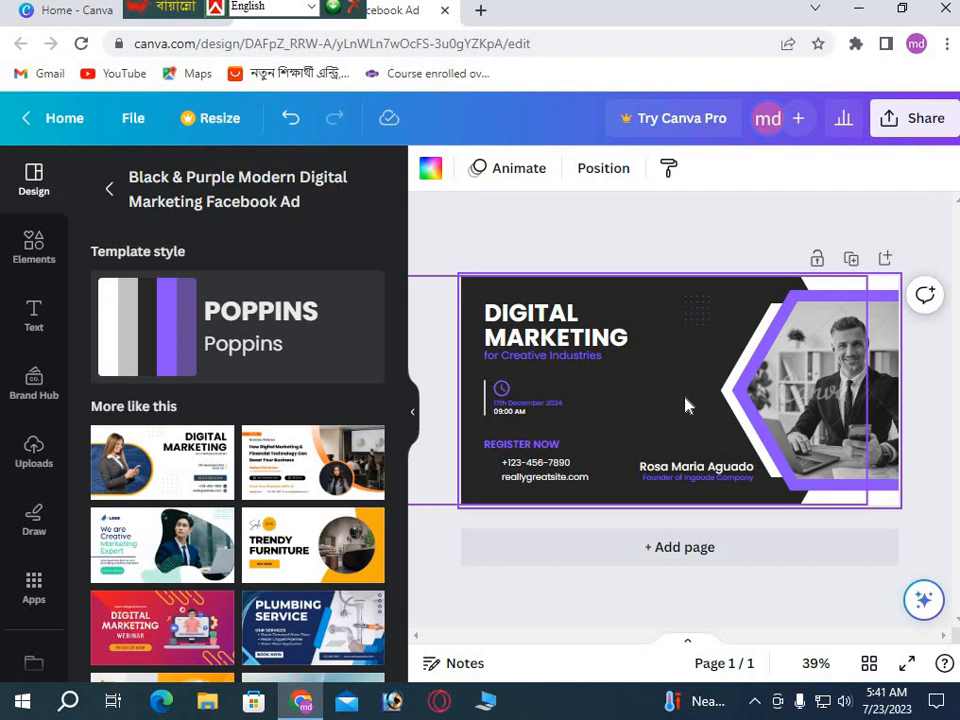
left_click(795, 400)
left_click(815, 397)
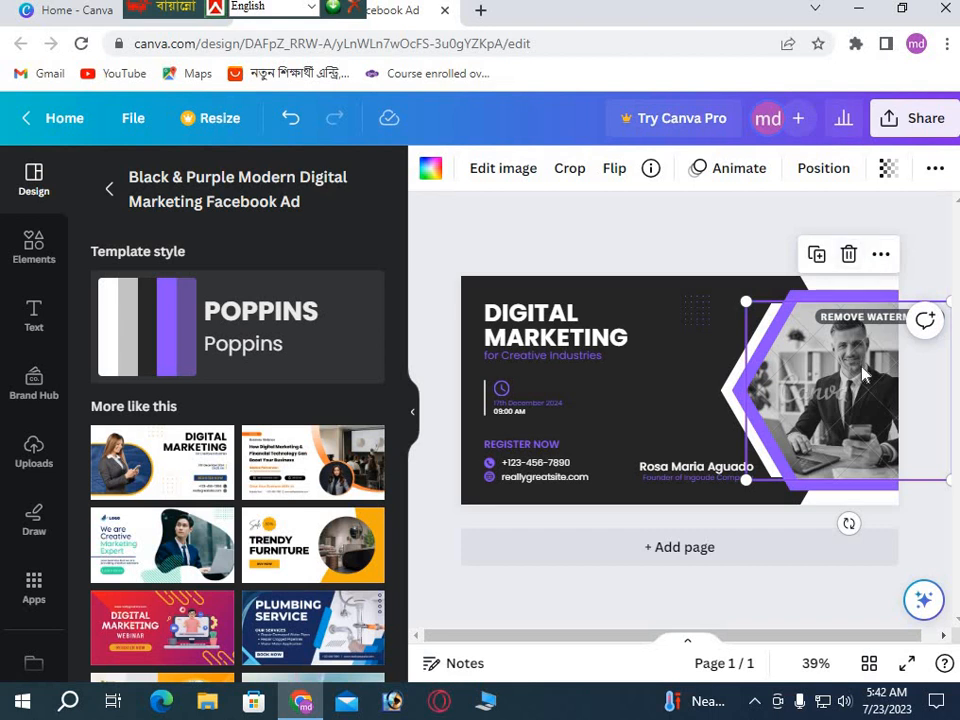
left_click(615, 420)
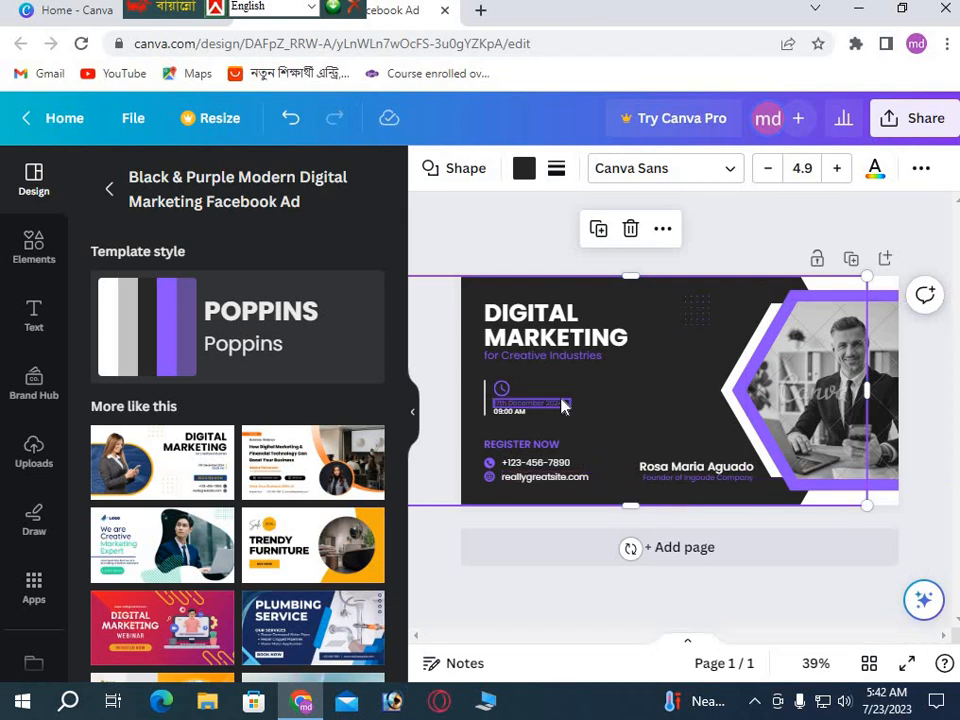
Give the ad background a custom green colour, #2A990F.
left_click(524, 170)
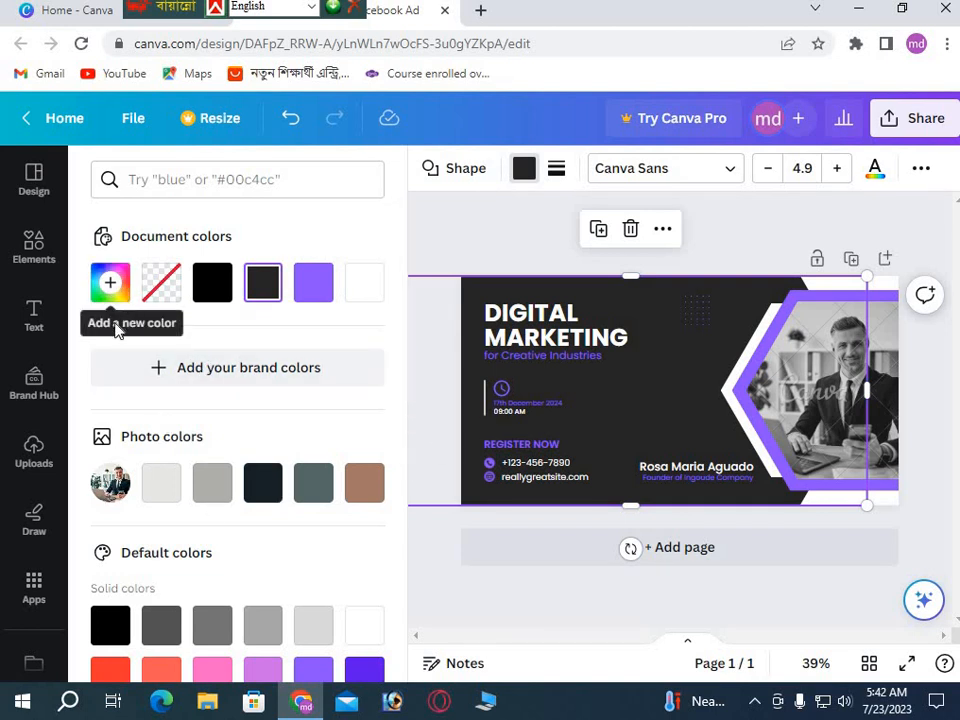
left_click(108, 281)
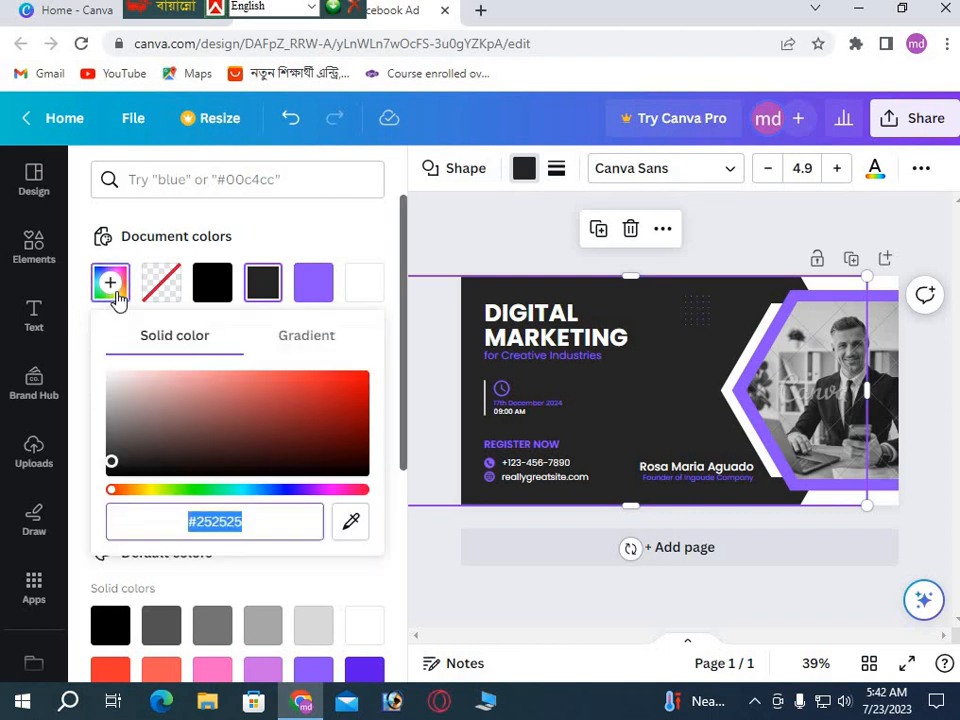
left_click(344, 417)
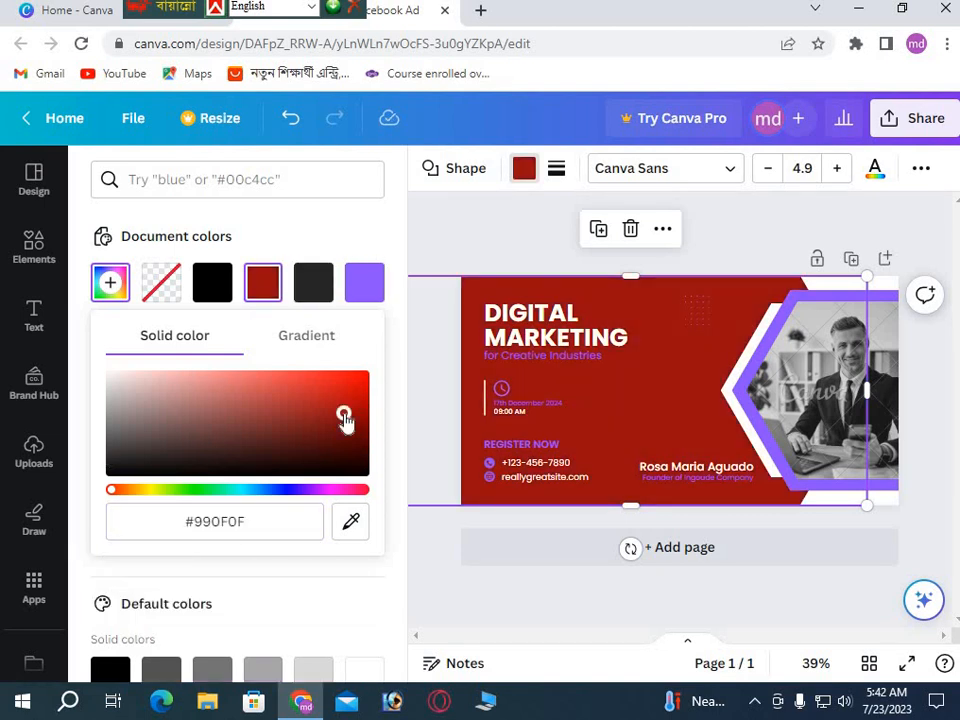
left_click(191, 490)
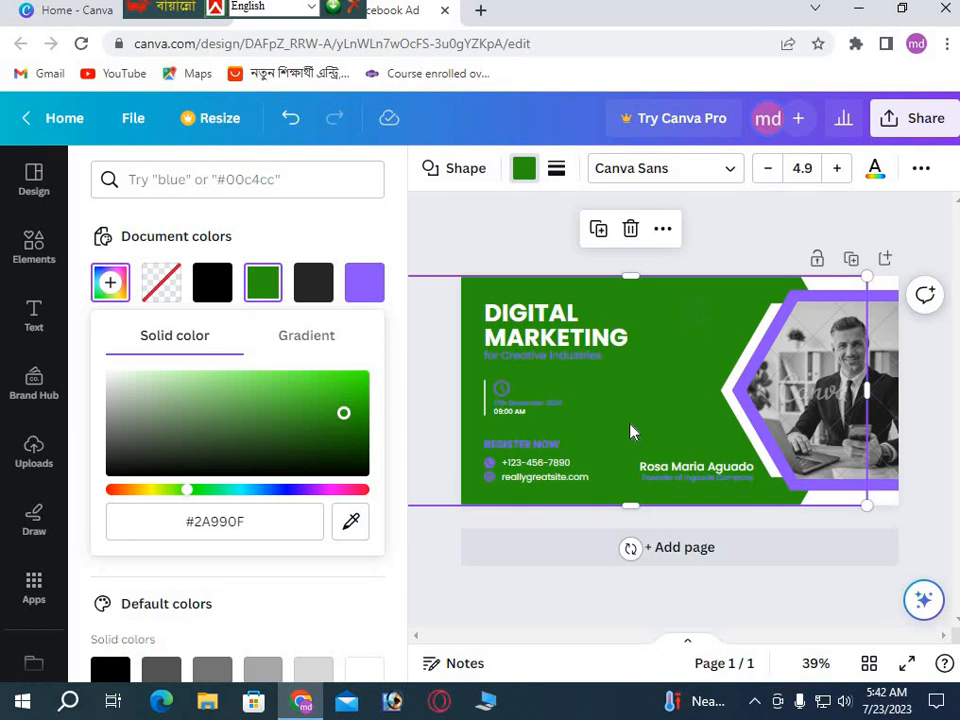
left_click(655, 411)
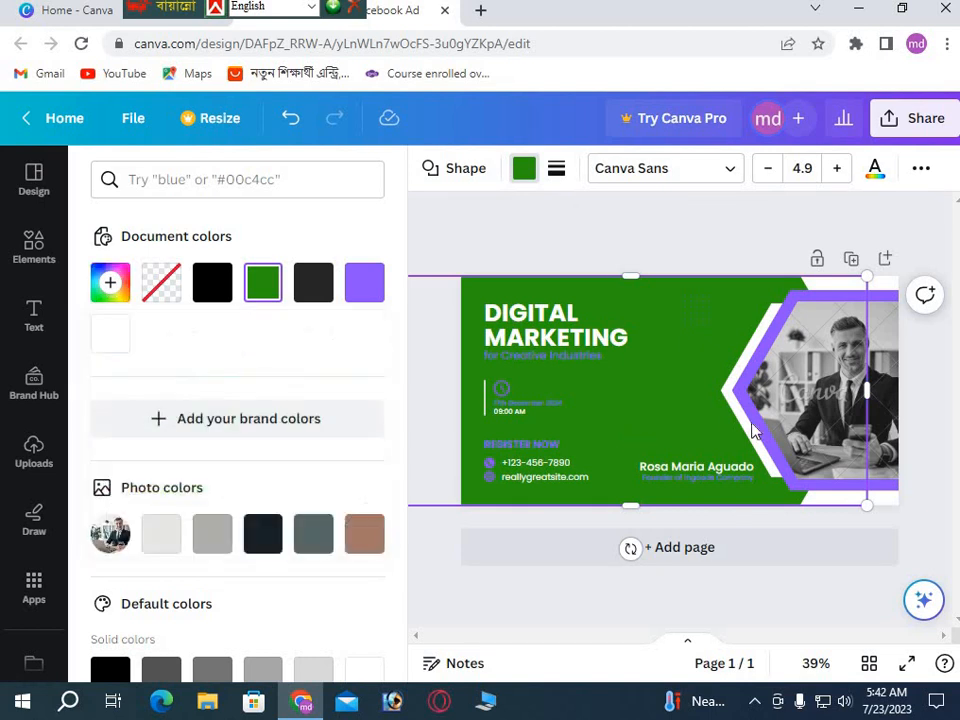
Select the man's photo and browse the uploaded images.
left_click(897, 428)
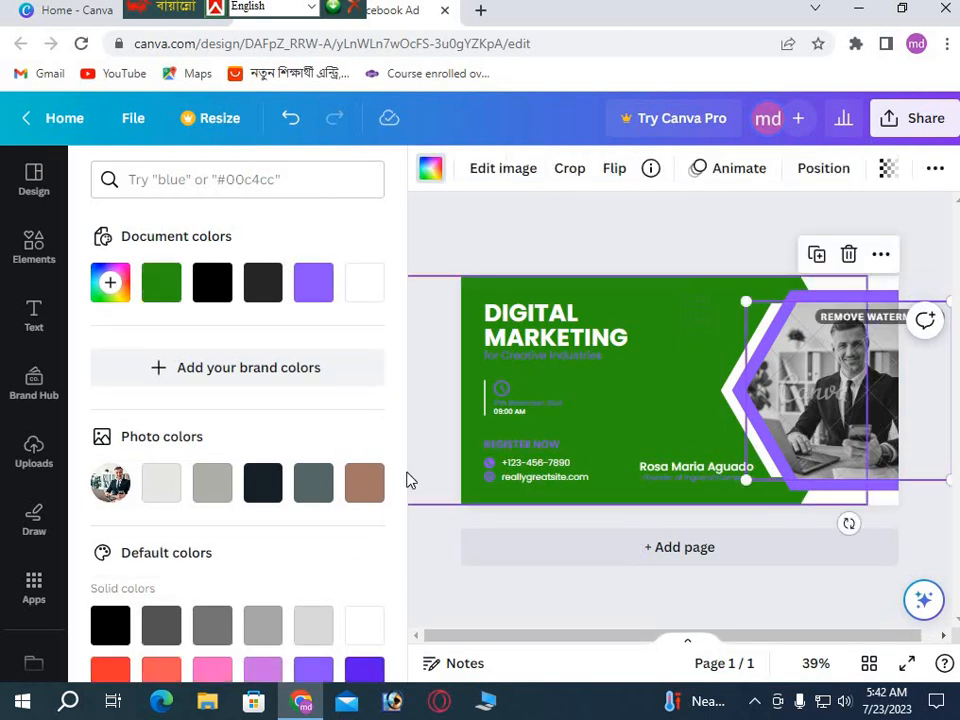
left_click(32, 457)
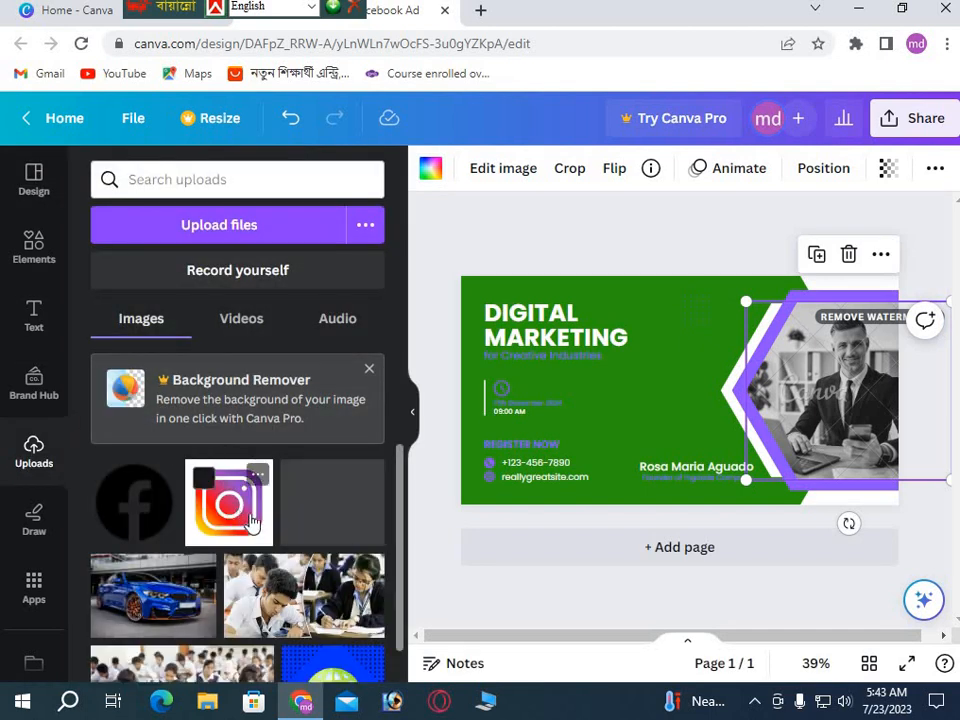
scroll(240, 515, "down", 3)
scroll(237, 513, "down", 1)
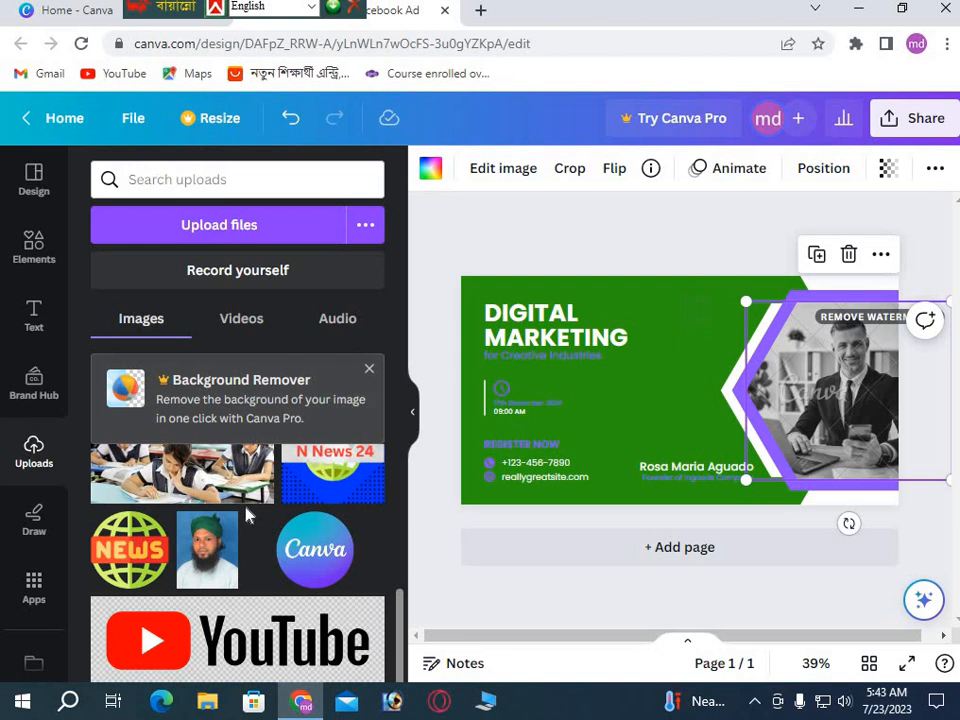
scroll(250, 515, "up", 3)
scroll(247, 515, "up", 1)
scroll(247, 515, "down", 4)
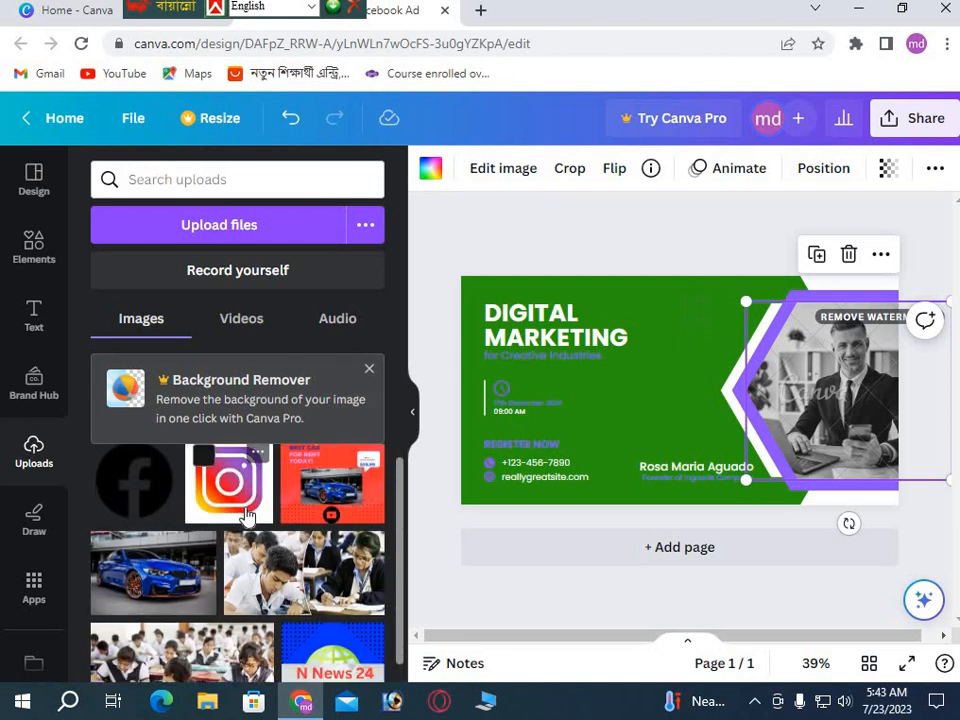
scroll(247, 515, "up", 4)
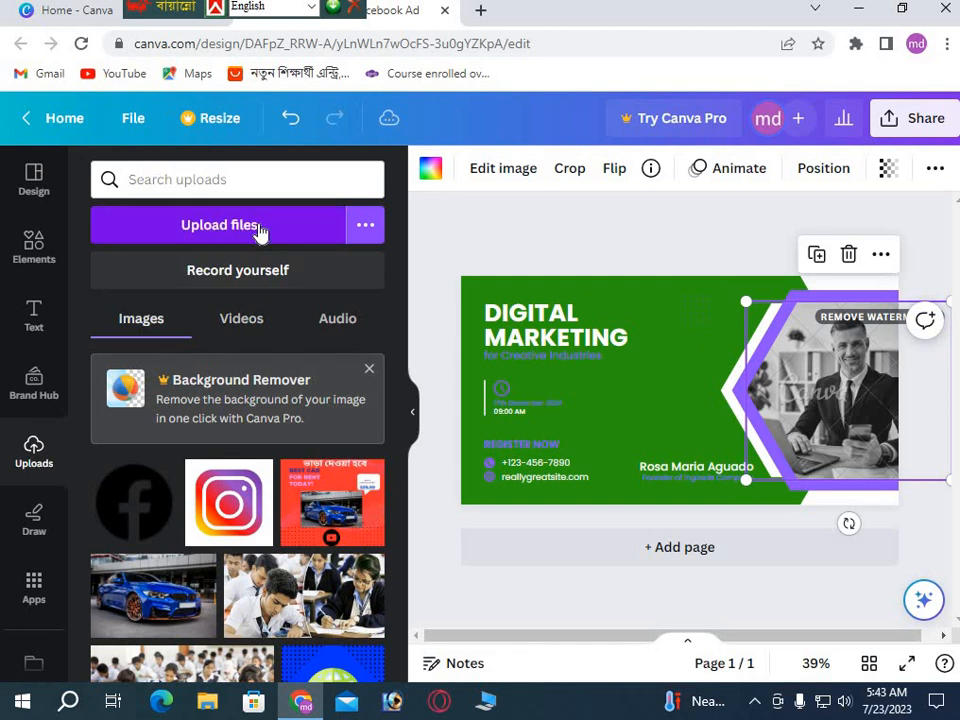
scroll(198, 508, "down", 4)
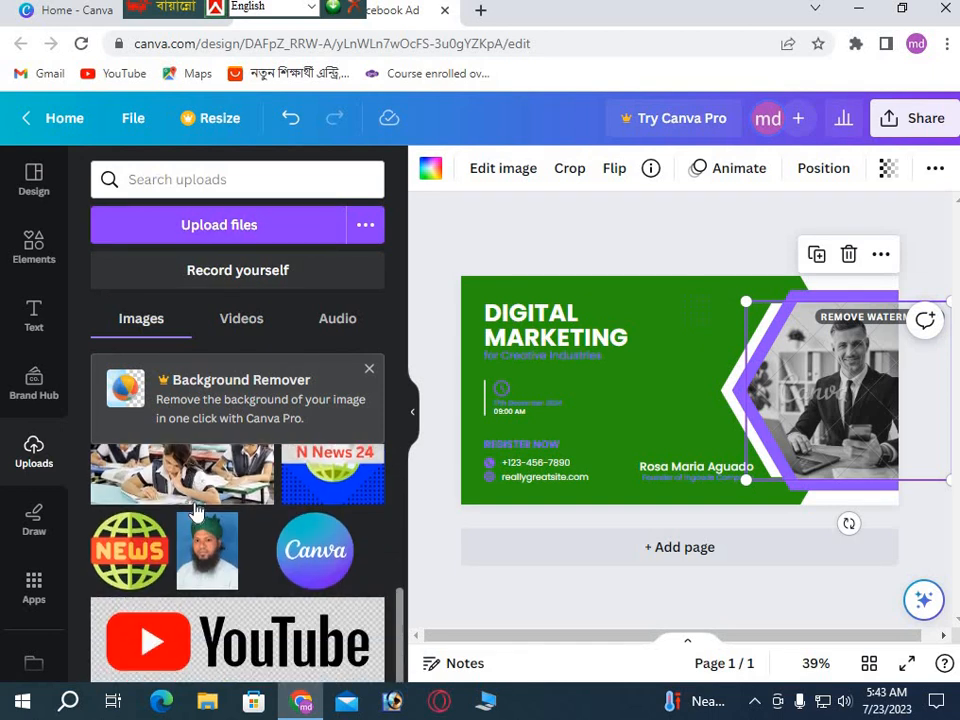
scroll(198, 508, "up", 4)
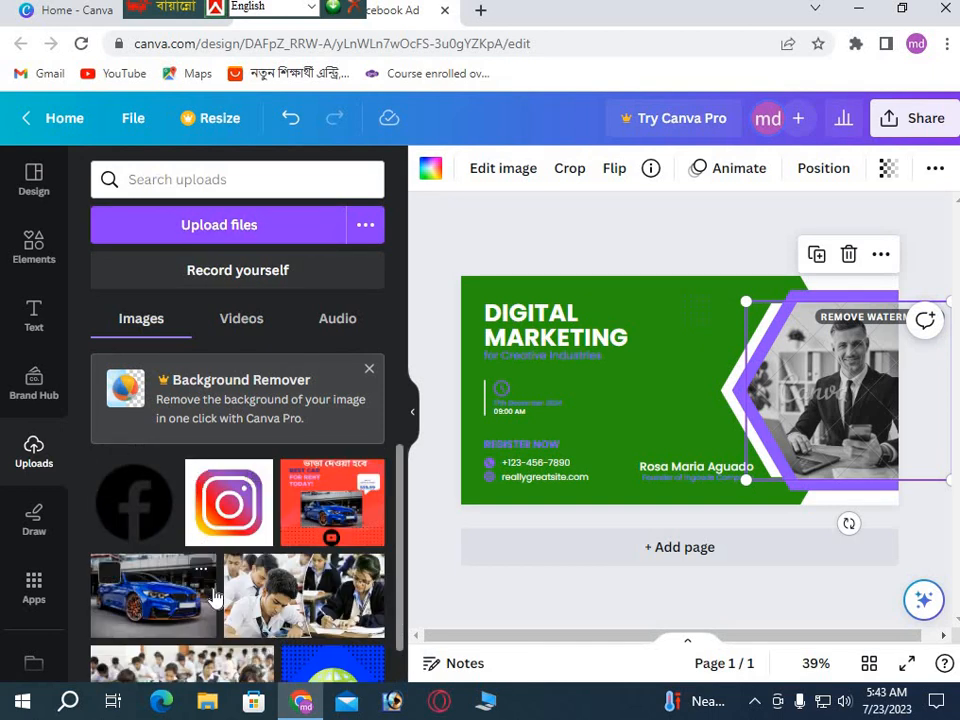
scroll(214, 598, "down", 1)
scroll(214, 598, "down", 3)
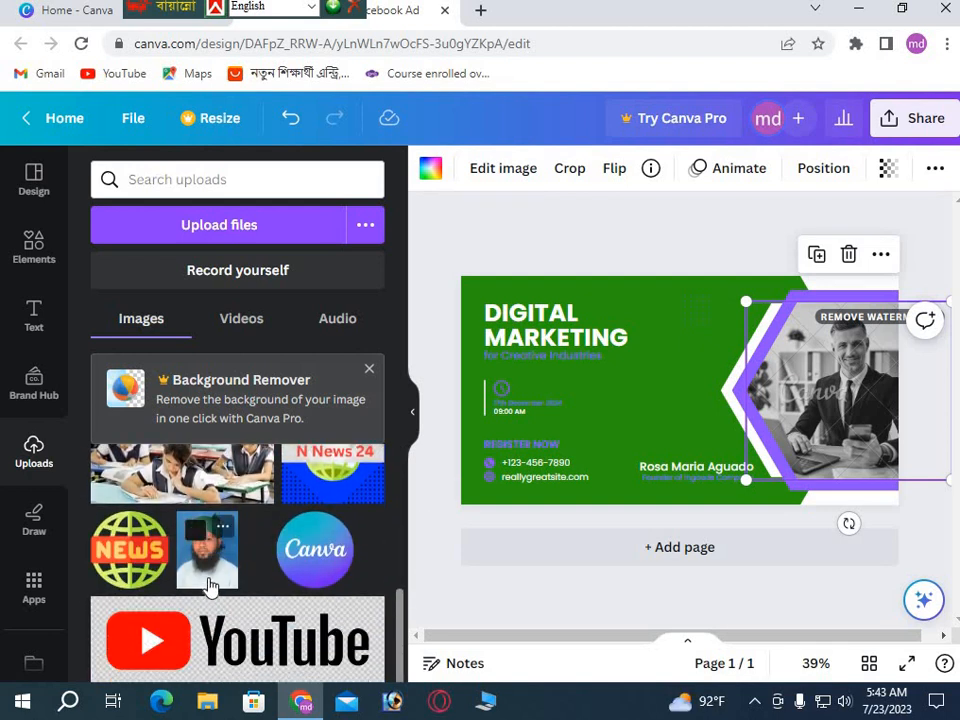
scroll(212, 594, "up", 4)
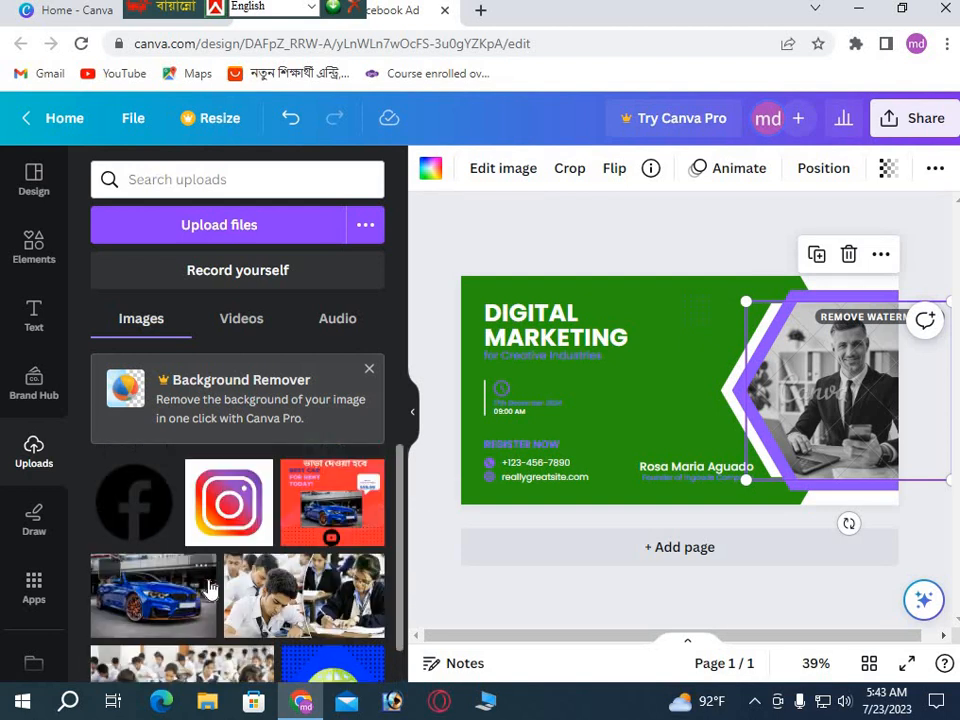
Search the uploads for 'd', clear the search, and open the Elements library.
left_click(227, 181)
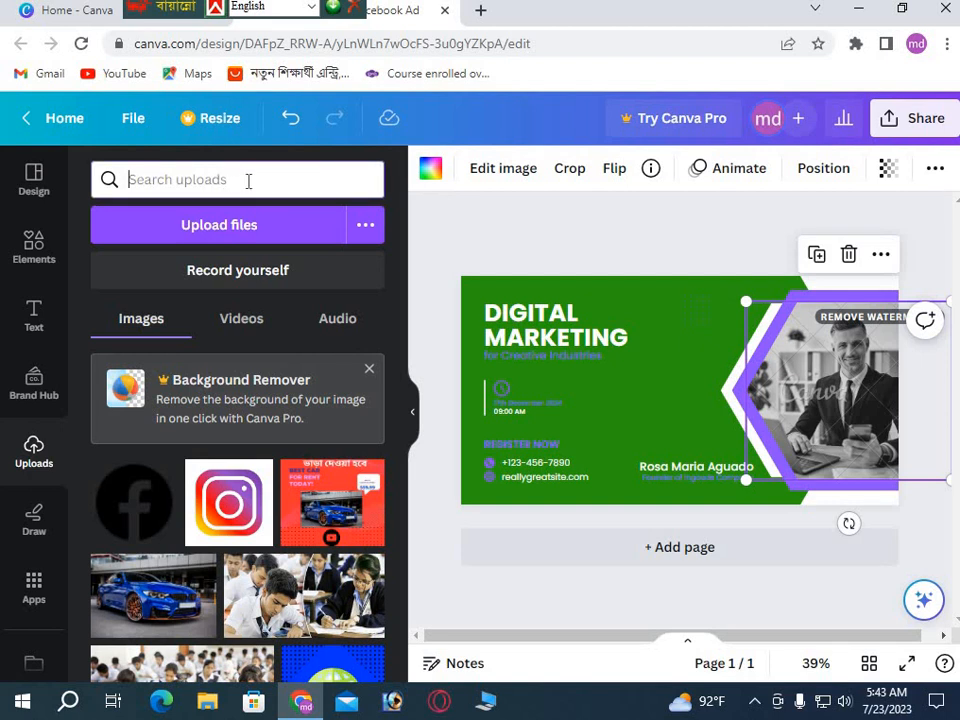
type("d")
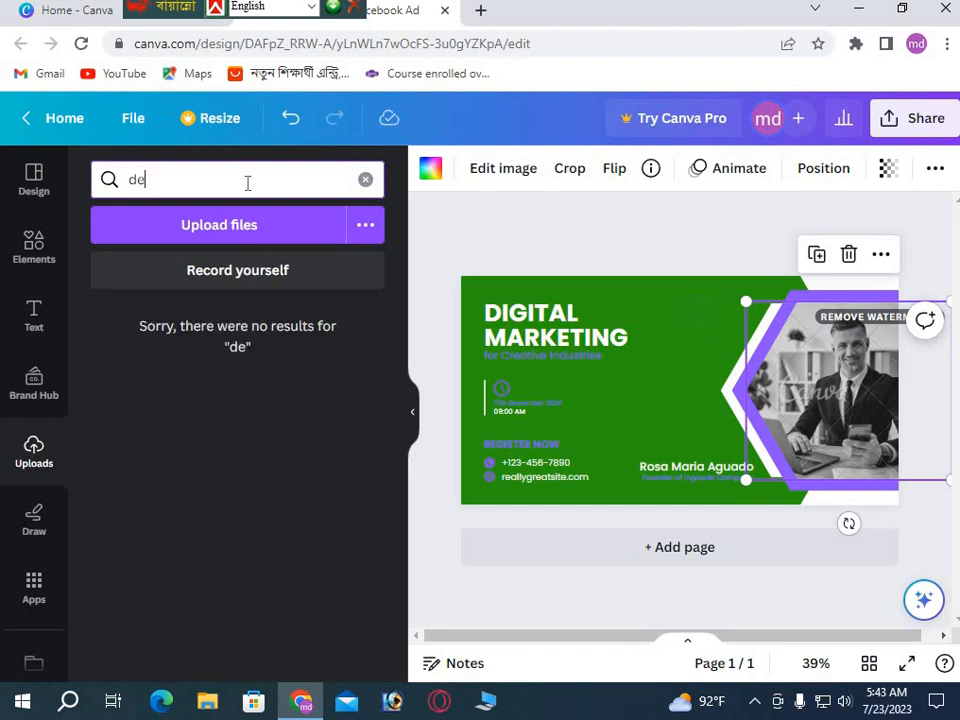
key("BackSpace")
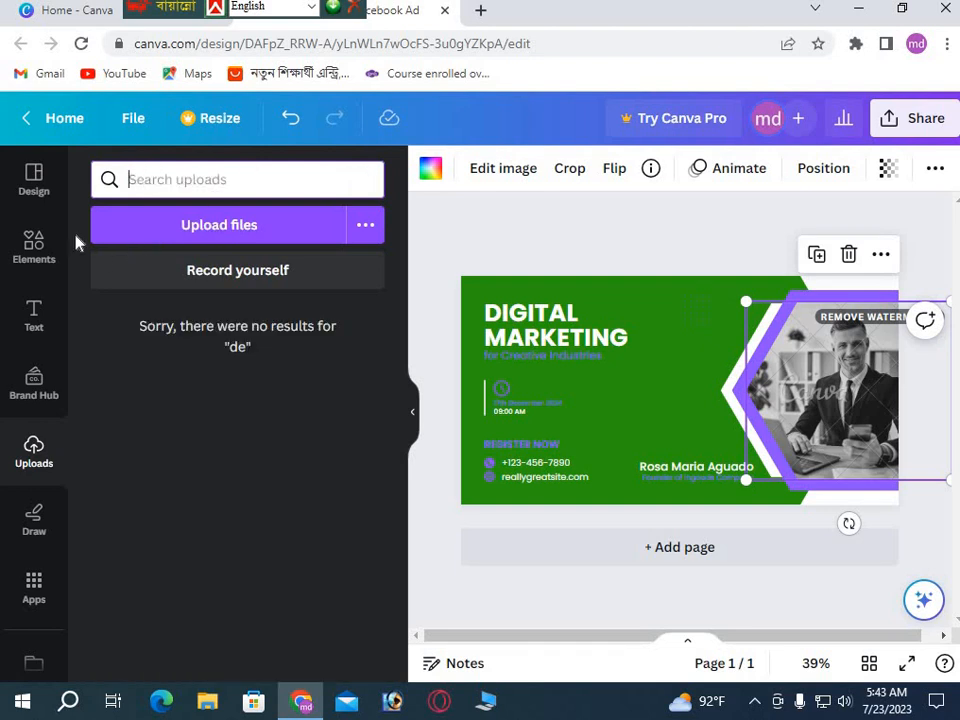
left_click(50, 245)
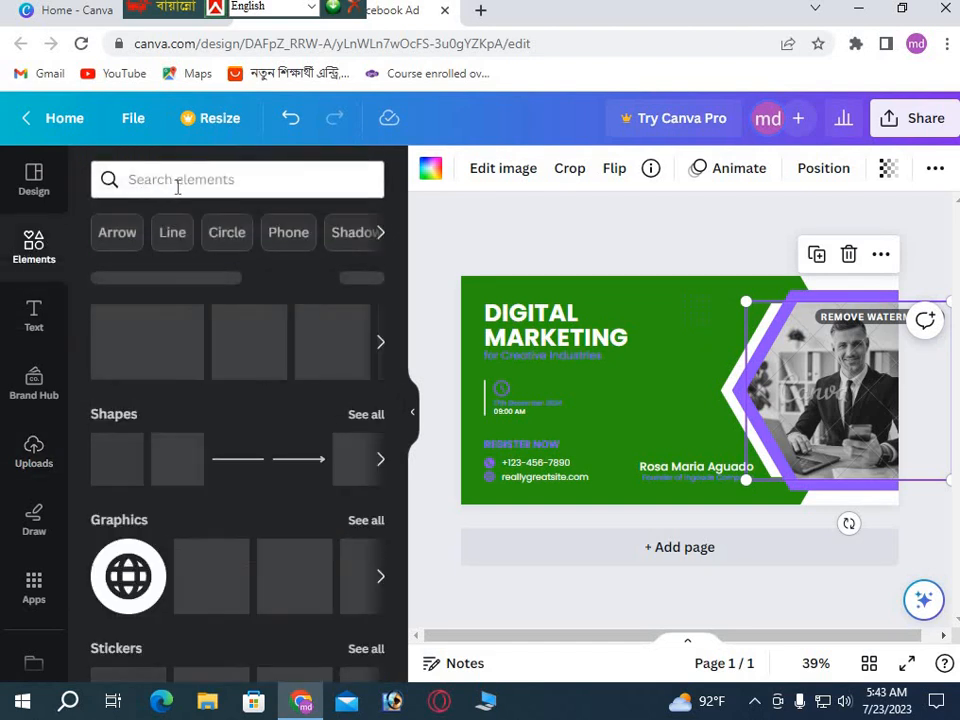
Search Elements for 'digital marketing' and drop the tablet-and-coffee photo into the hexagon frame.
left_click(181, 181)
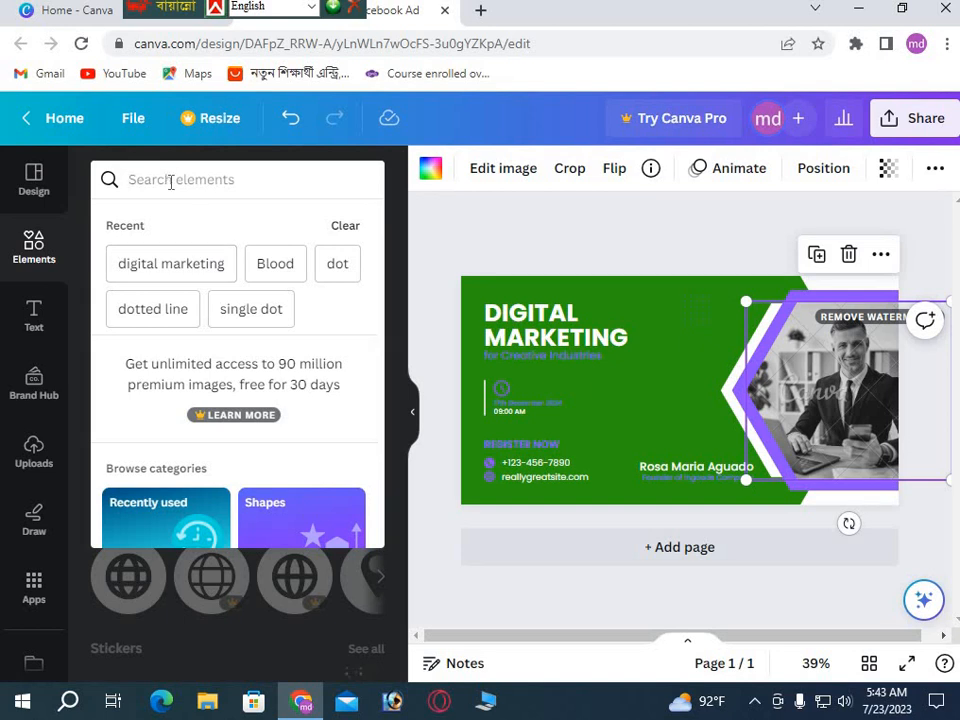
left_click(189, 270)
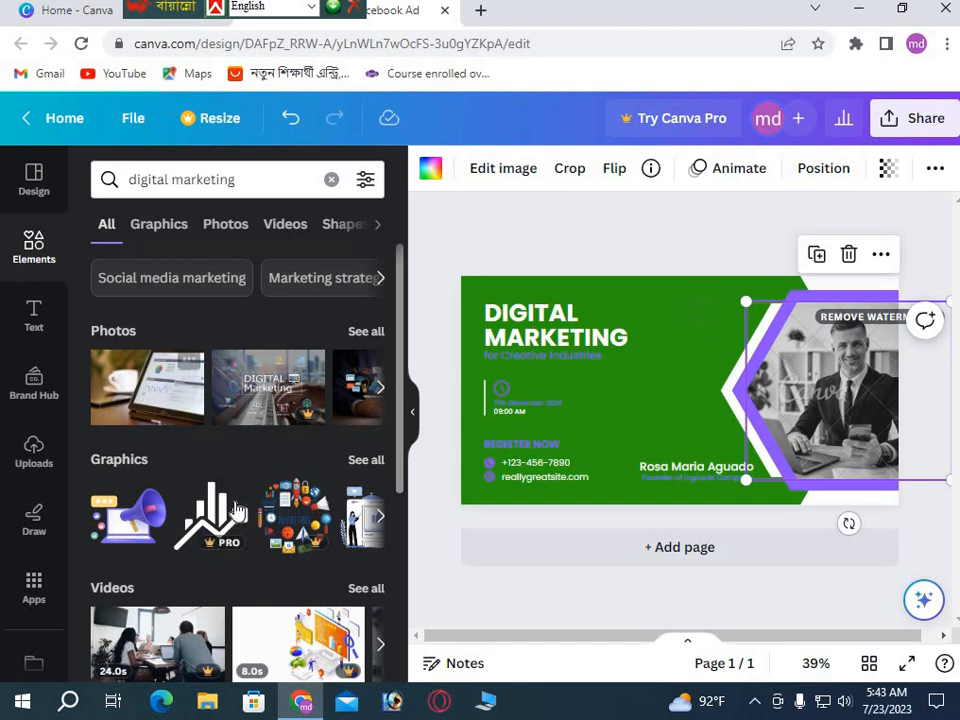
scroll(236, 506, "down", 3)
scroll(181, 461, "up", 3)
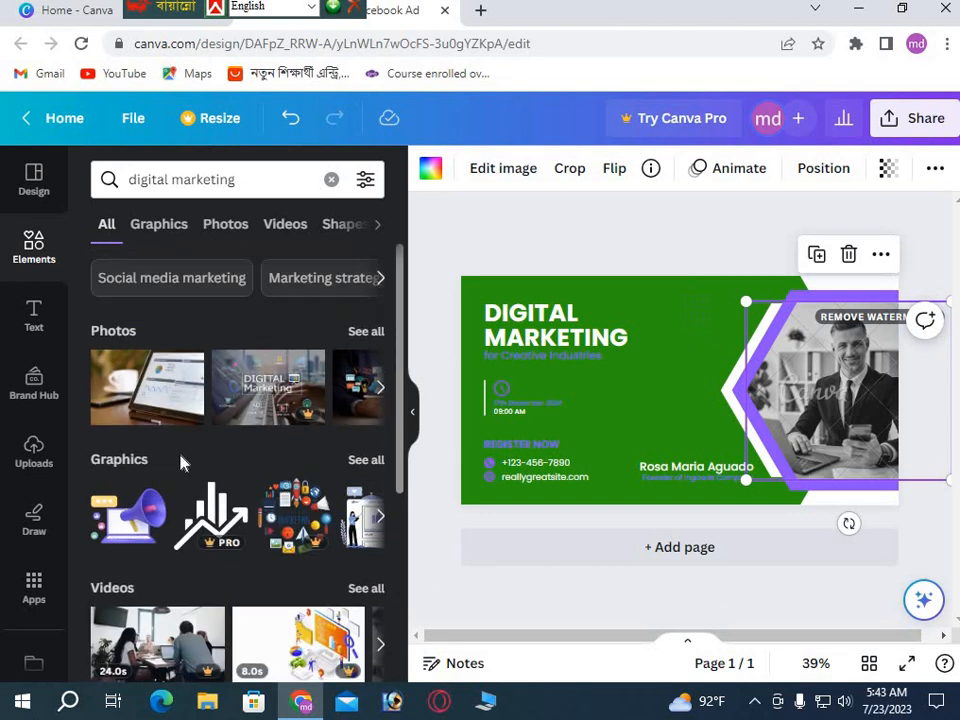
left_click(160, 393)
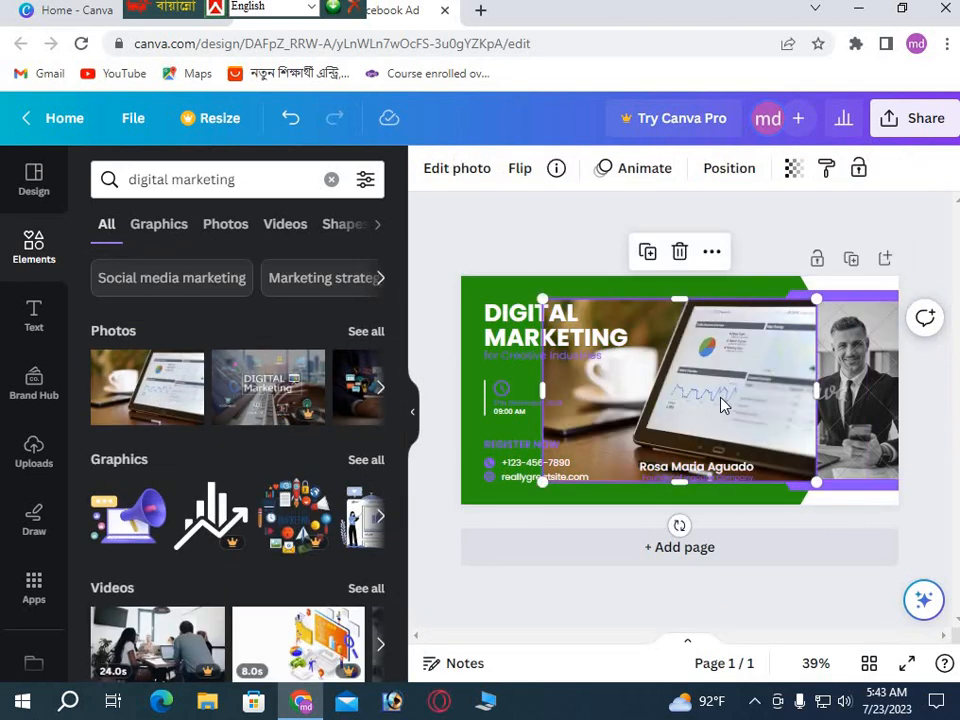
left_click_drag(720, 403, 799, 388)
left_click(808, 408)
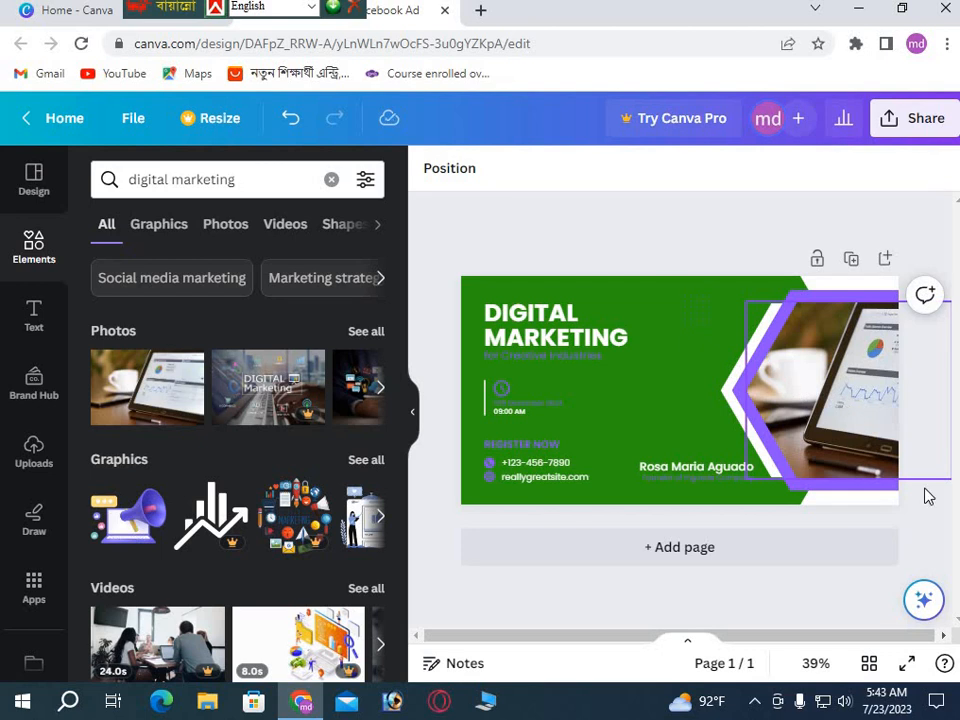
Delete the faint icon beside the DIGITAL MARKETING headline.
left_click(645, 435)
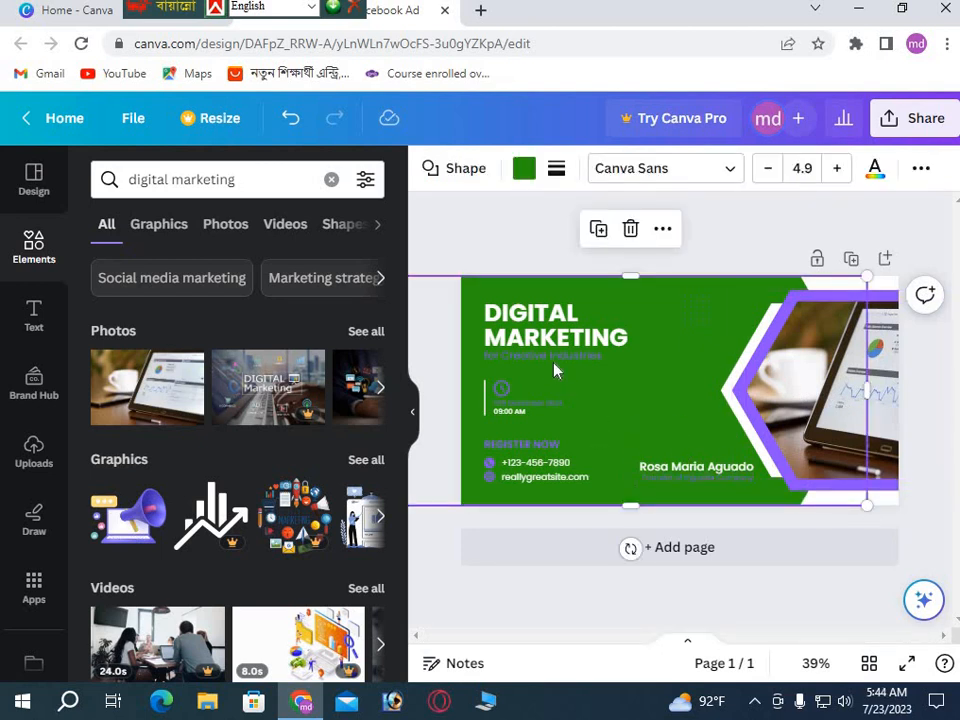
left_click(703, 320)
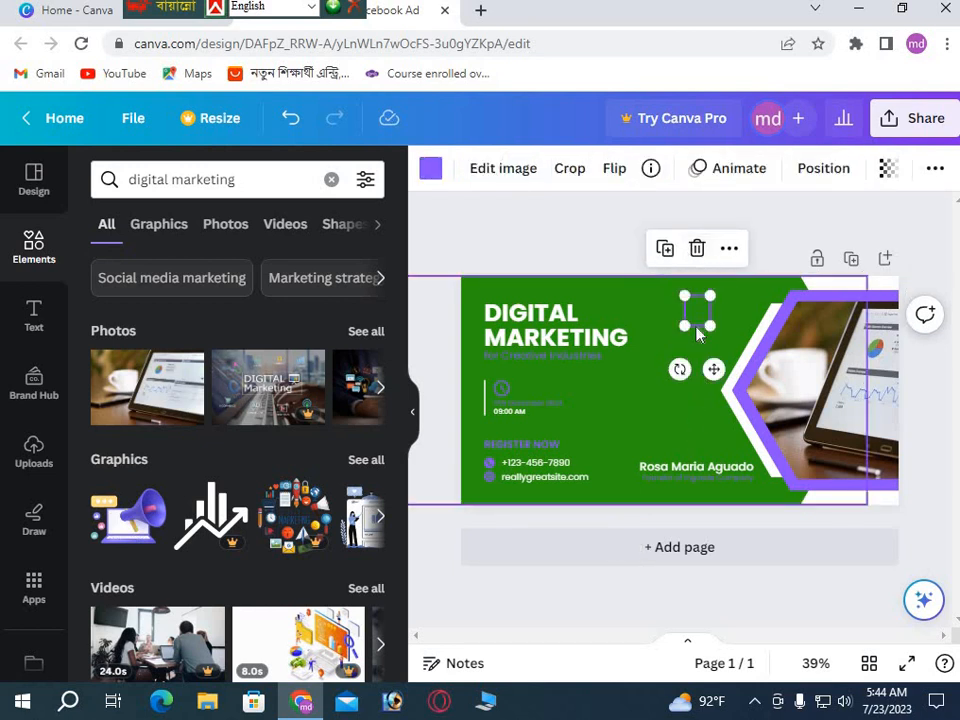
left_click(697, 249)
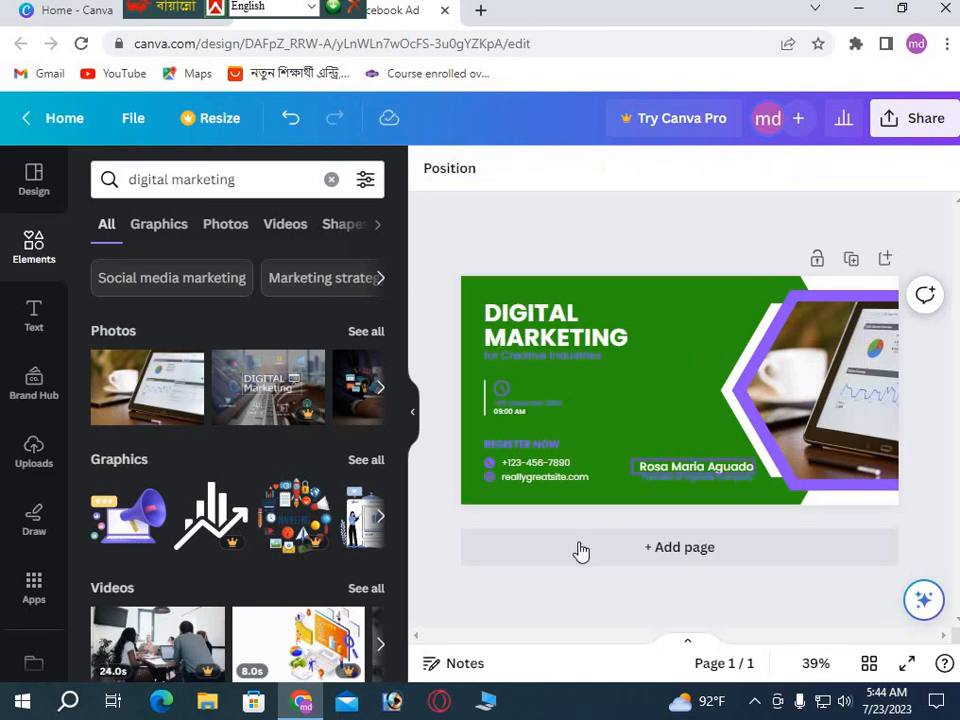
left_click(521, 408)
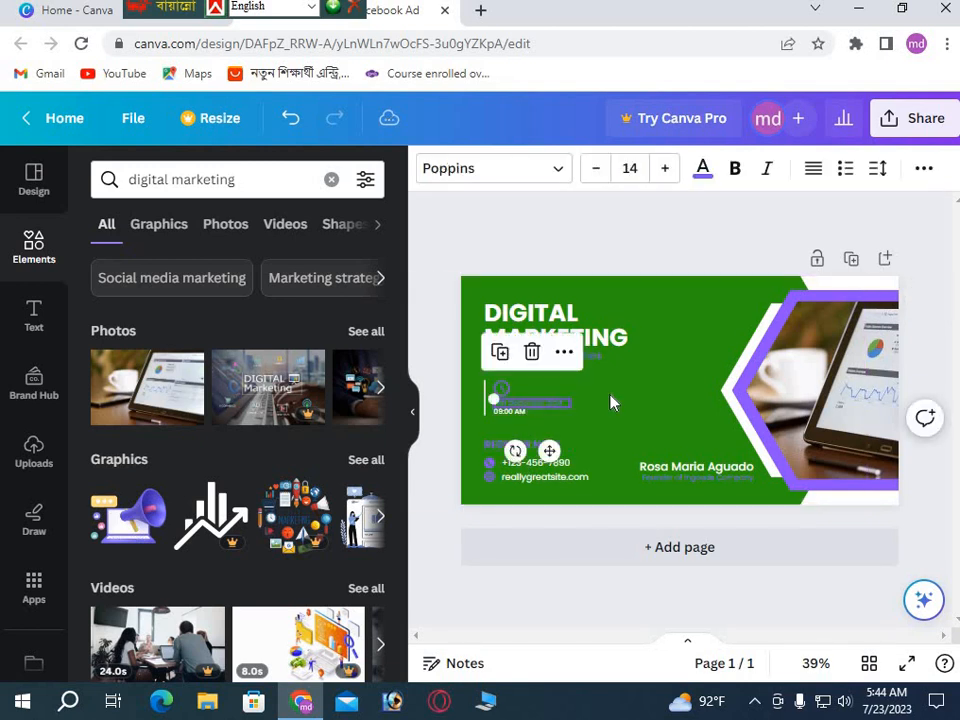
left_click(588, 434)
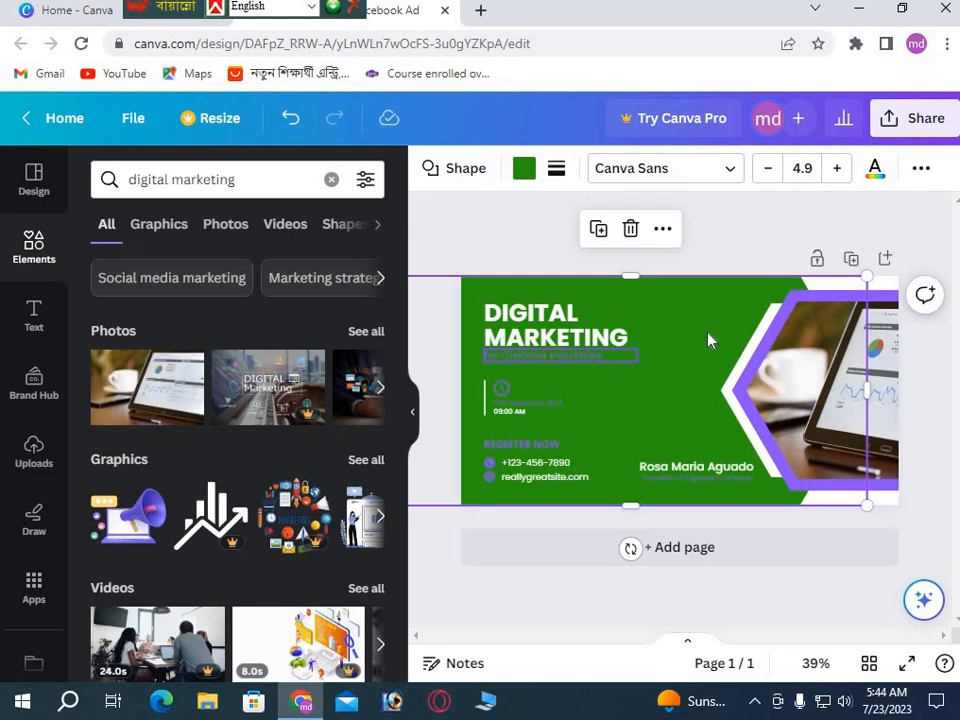
Delete the clock icon, the date text, the 09:00 AM time and the vertical divider line.
left_click(503, 395)
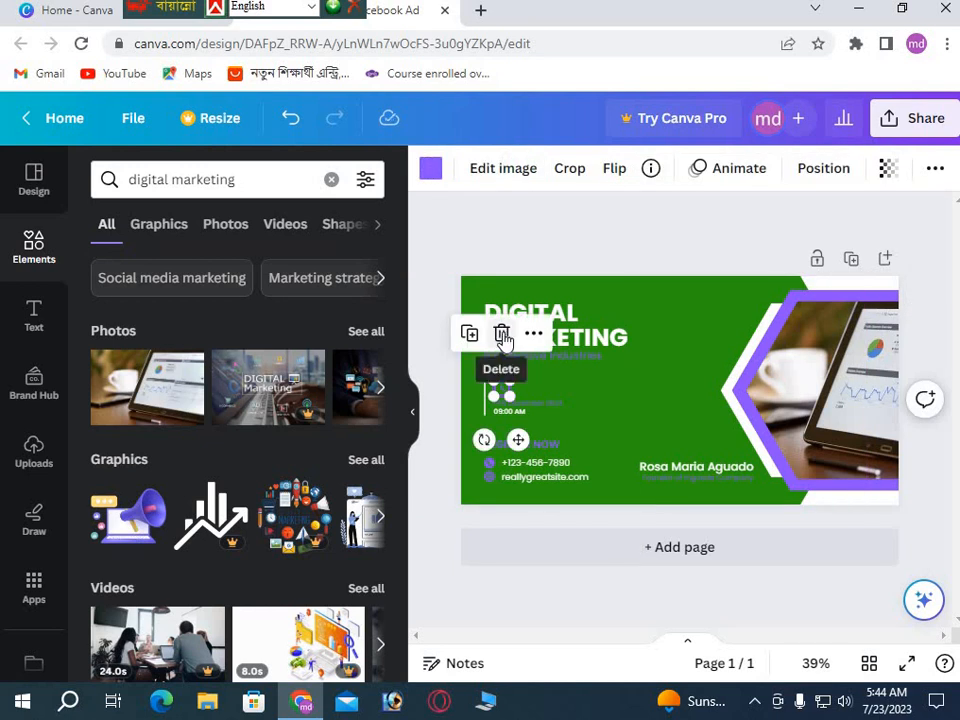
left_click(501, 334)
left_click(514, 406)
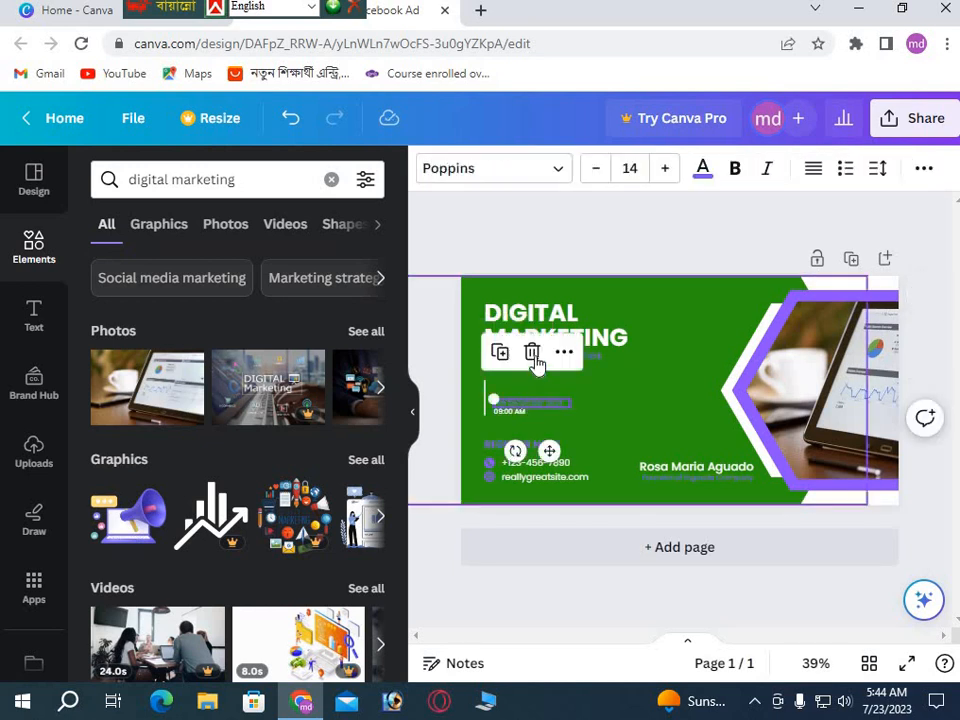
left_click(534, 356)
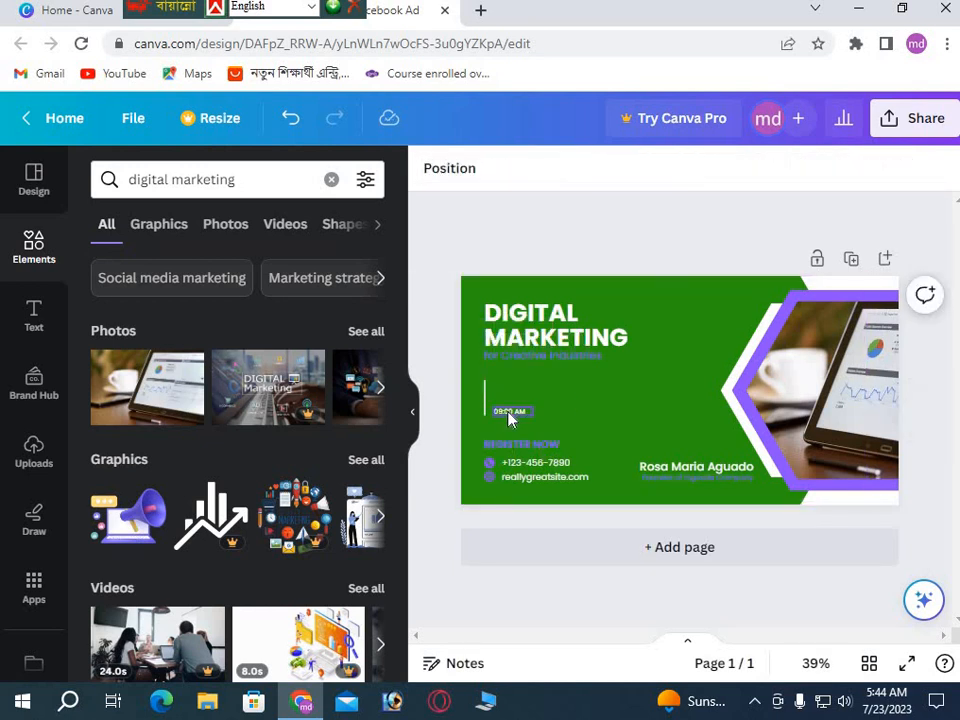
left_click(510, 414)
left_click(514, 364)
left_click(485, 398)
left_click(486, 334)
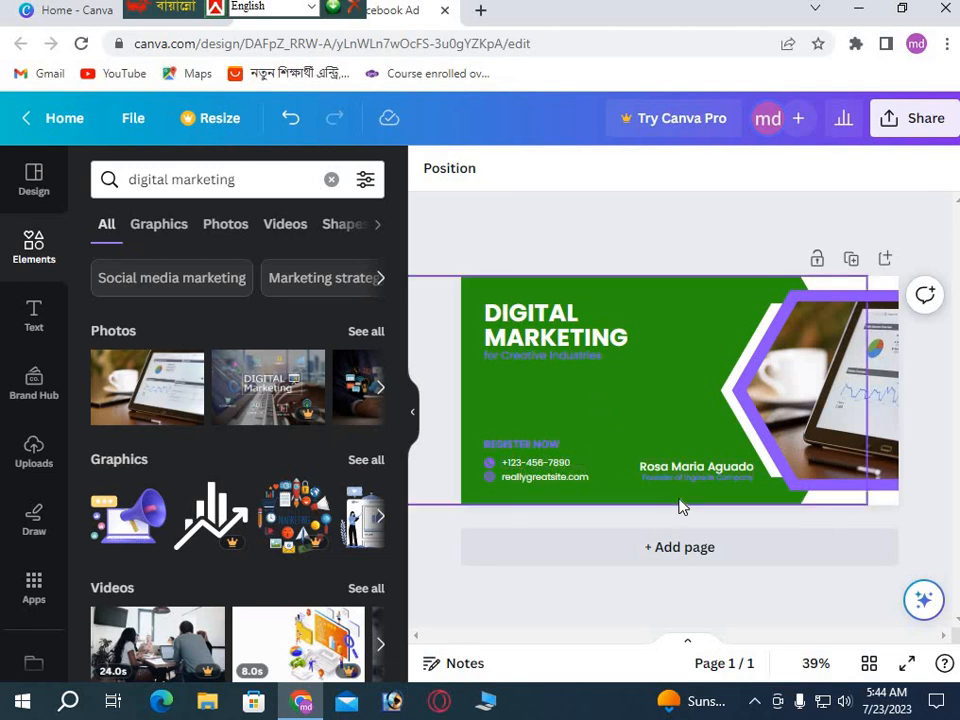
Move the 'for Creative Industries' subtitle lower beneath the headline.
left_click(537, 358)
left_click_drag(537, 378, 531, 412)
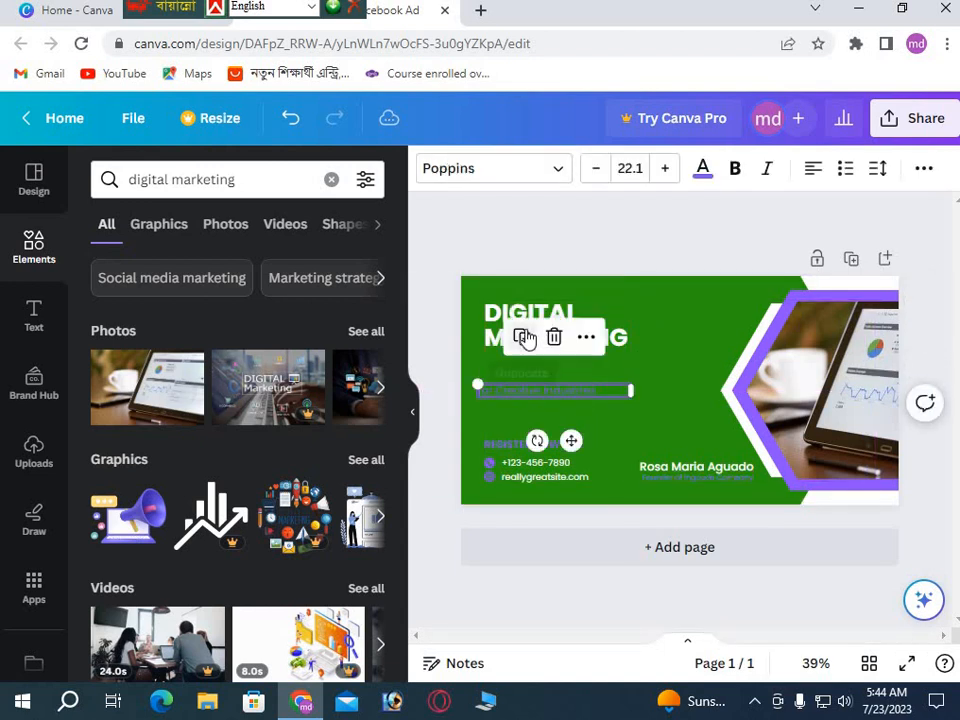
left_click(645, 364)
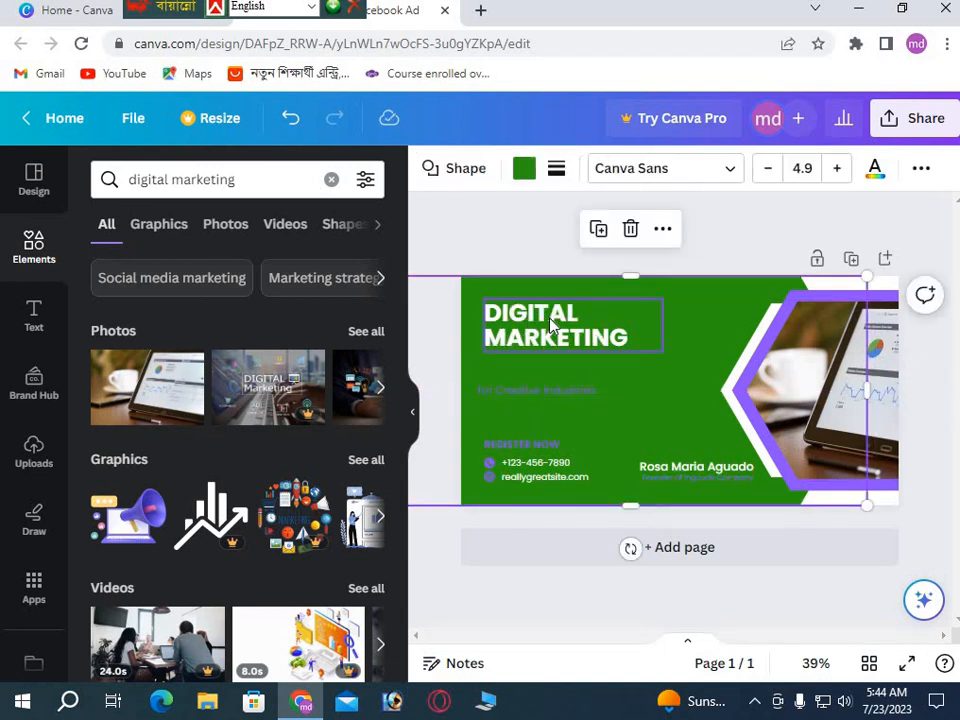
Enlarge the DIGITAL MARKETING headline to about font size 70.8.
left_click(551, 325)
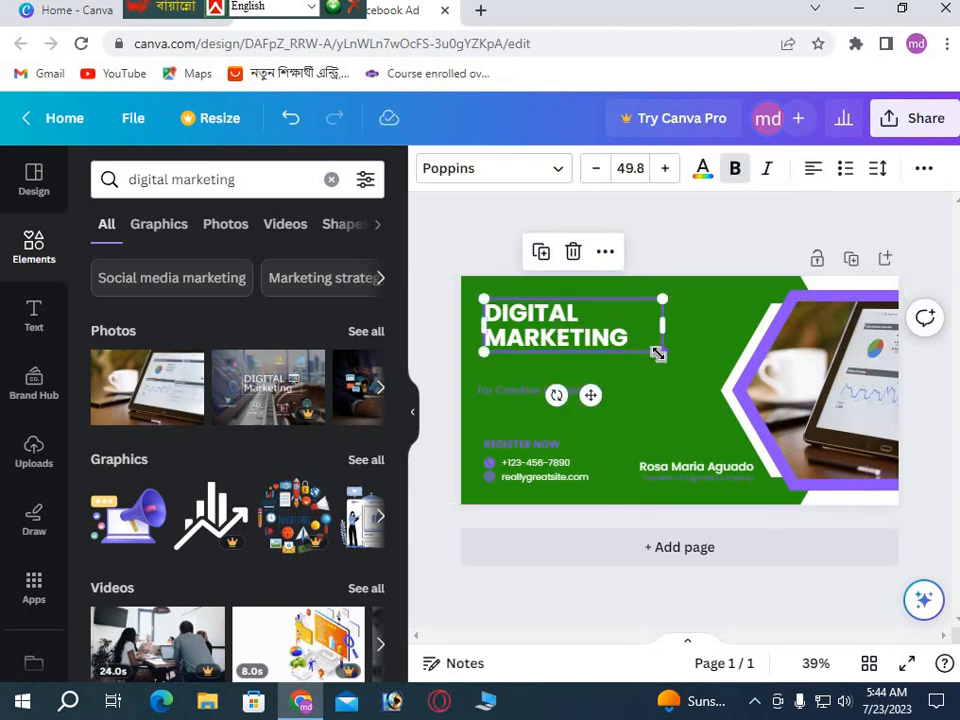
left_click_drag(660, 350, 710, 426)
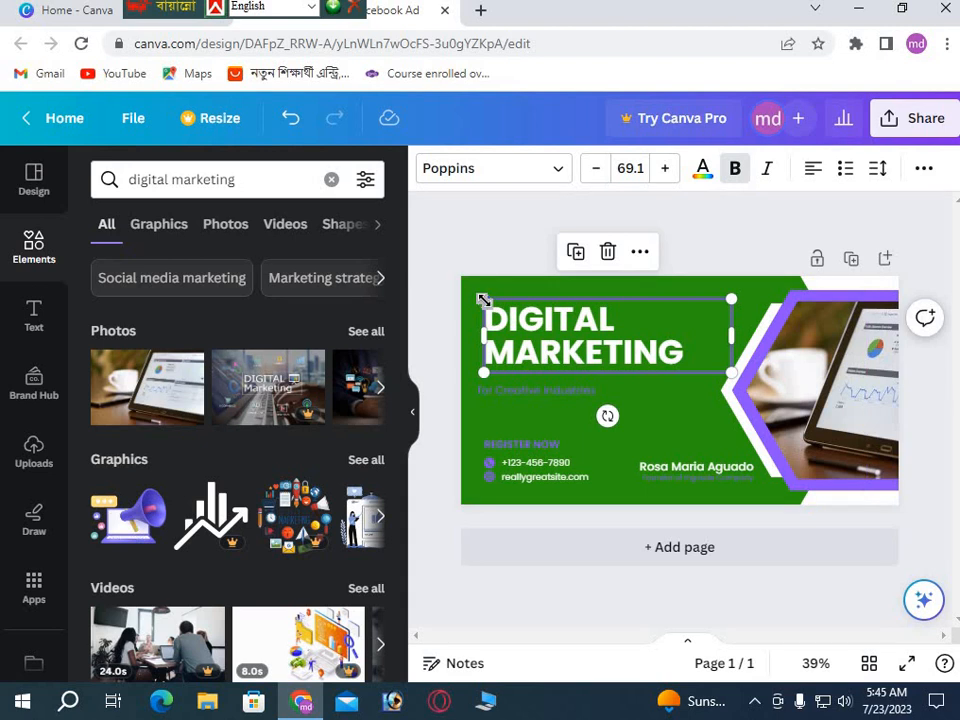
mouse_move(484, 300)
left_mouse_down()
mouse_move(470, 284)
mouse_move(478, 296)
left_mouse_up()
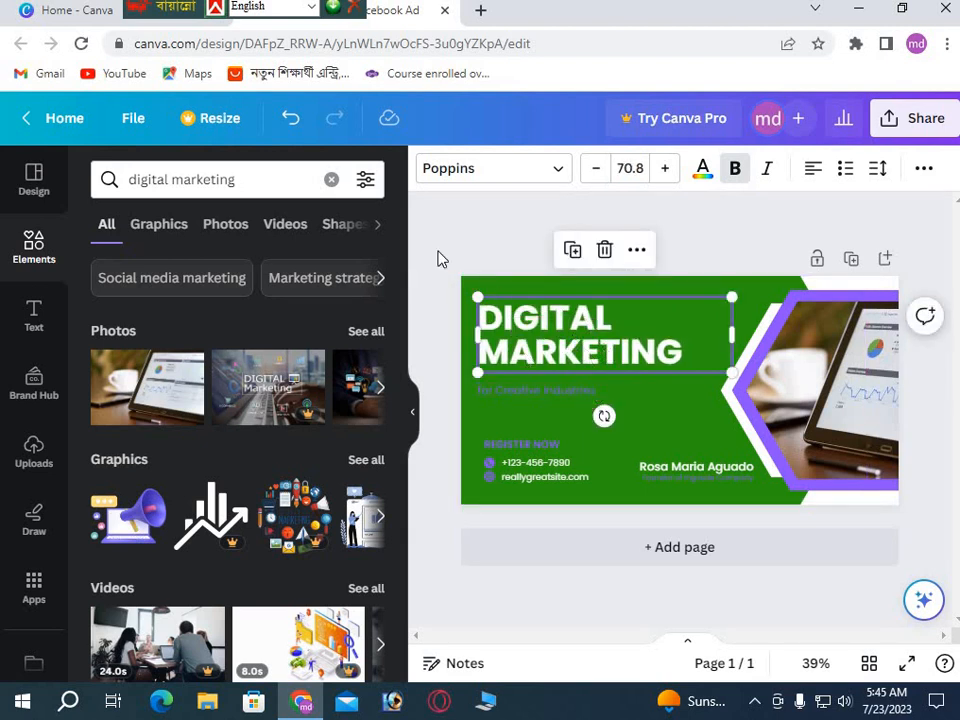
double_click(588, 346)
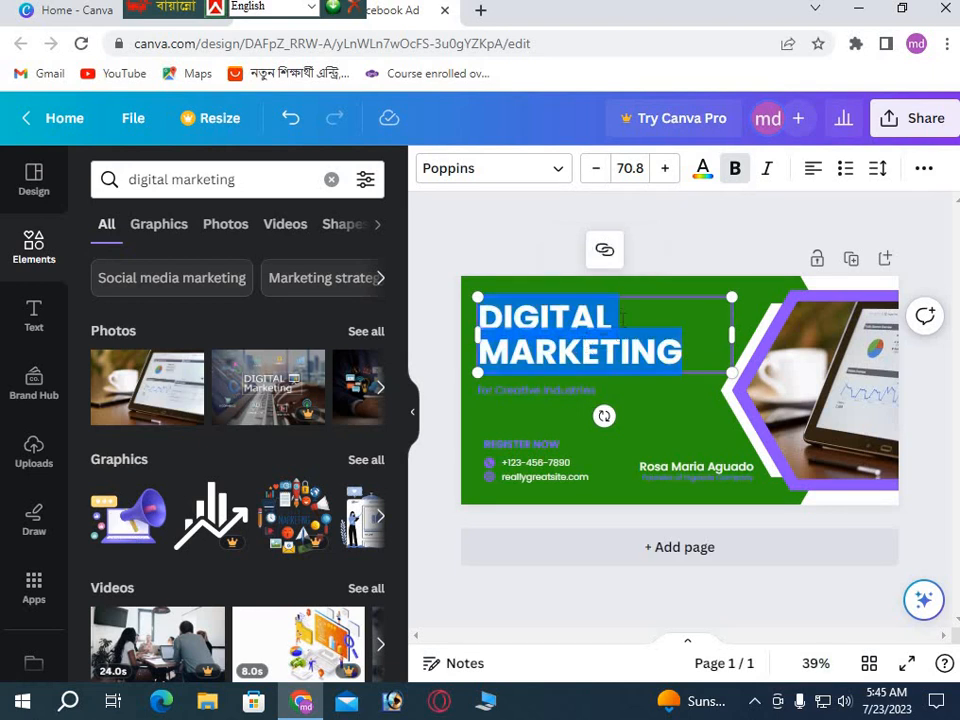
Color the DIGITAL MARKETING headline text with the Bright red default swatch (#ff3131).
left_click(704, 176)
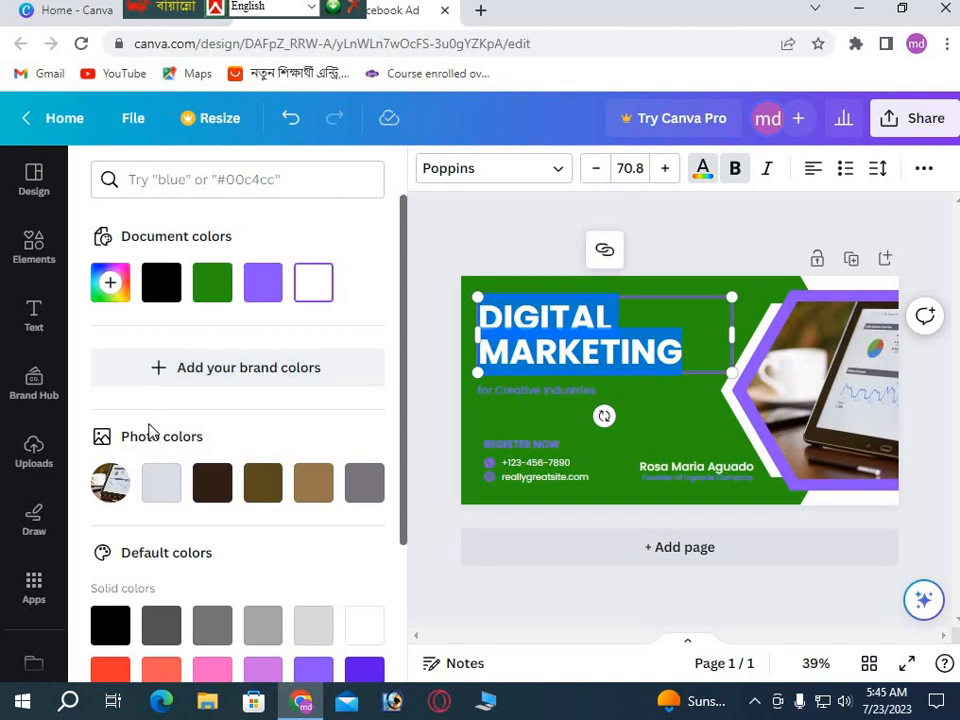
scroll(107, 508, "down", 2)
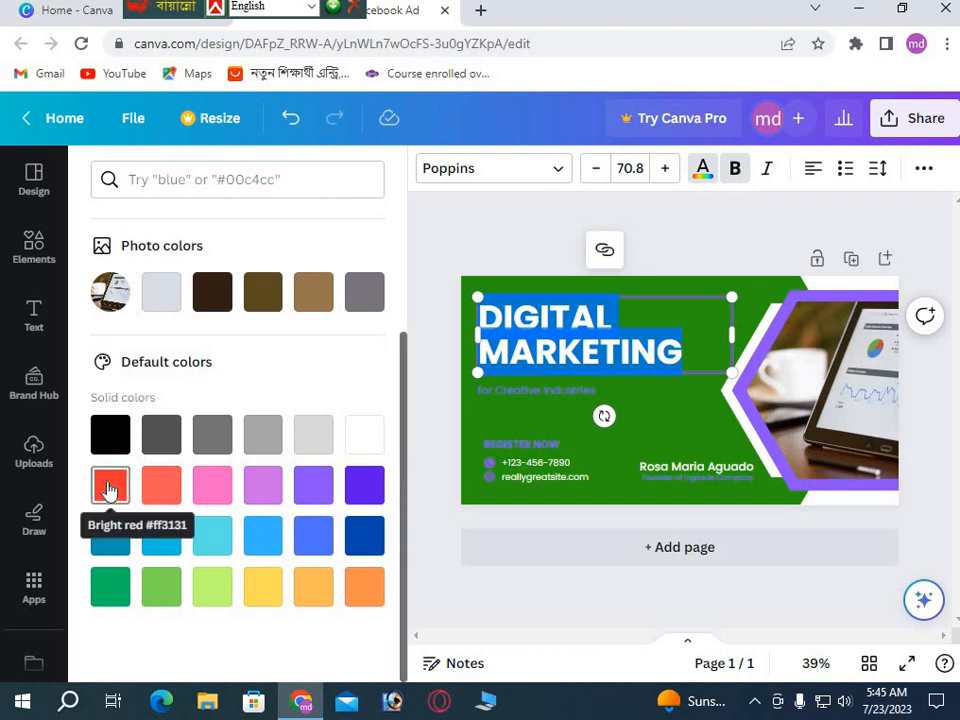
left_click(106, 489)
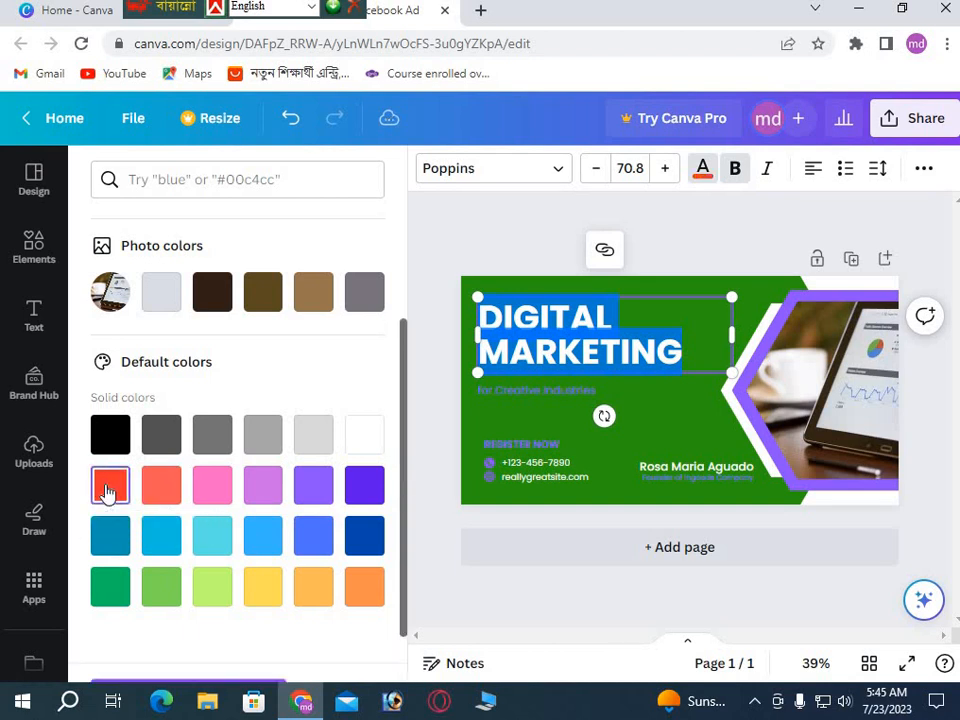
left_click(645, 418)
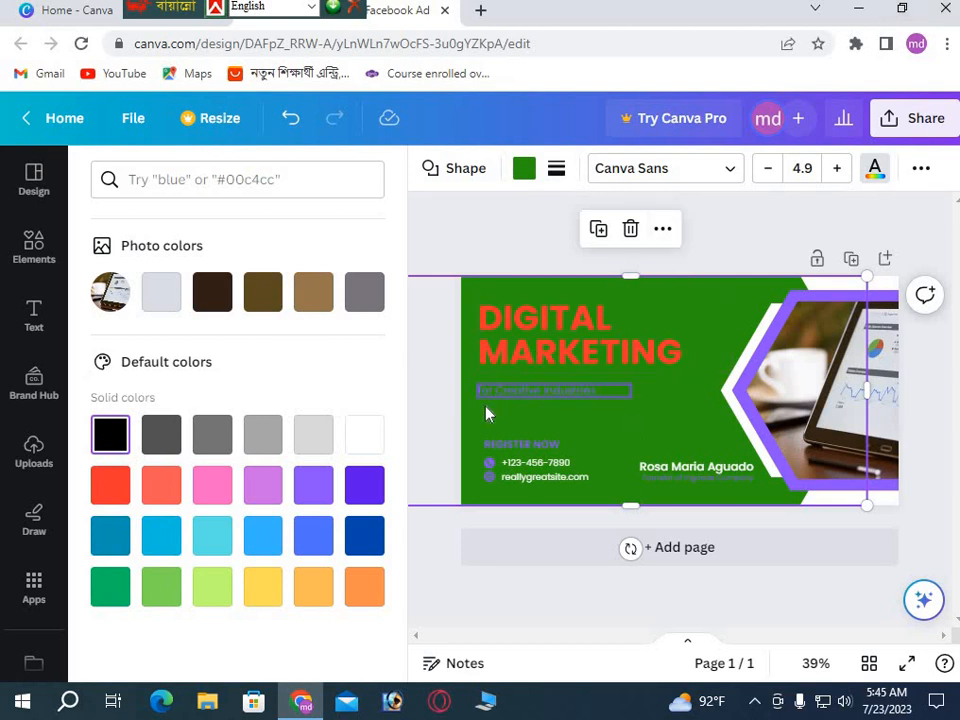
Nudge the 'for Creative Industries' subtitle slightly right and down, then enlarge it to about 24.7.
left_click(521, 395)
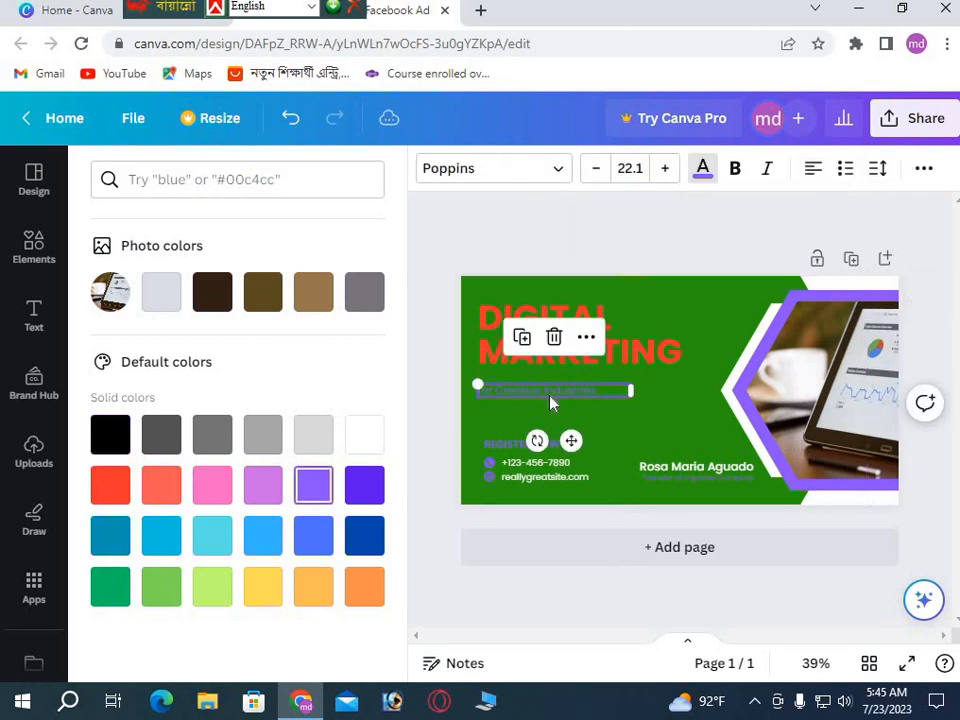
left_click_drag(480, 388, 498, 395)
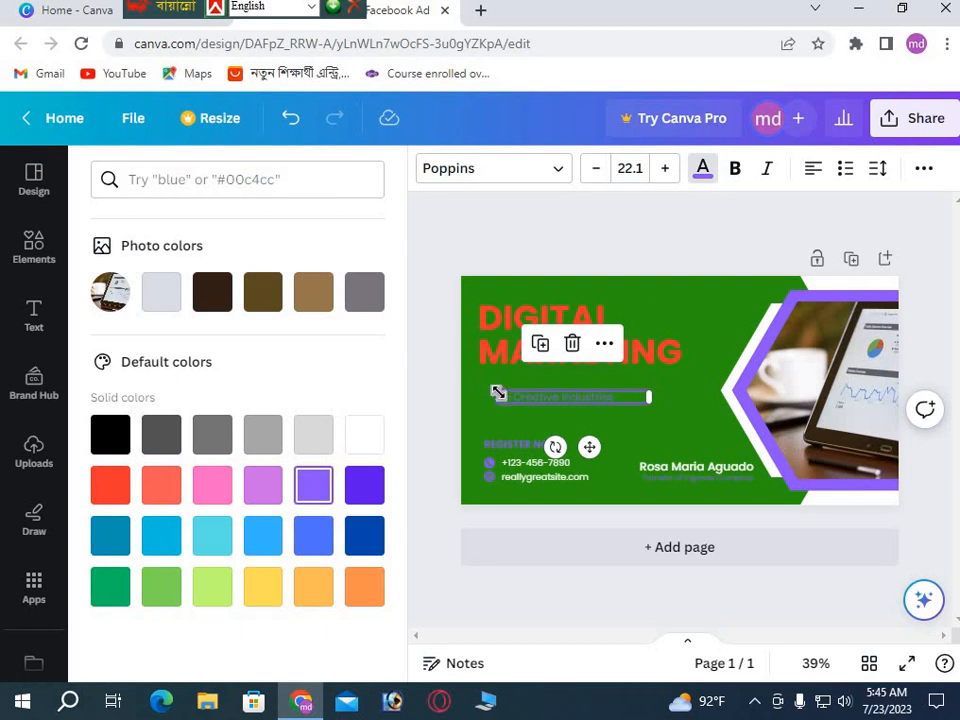
left_click_drag(493, 395, 471, 369)
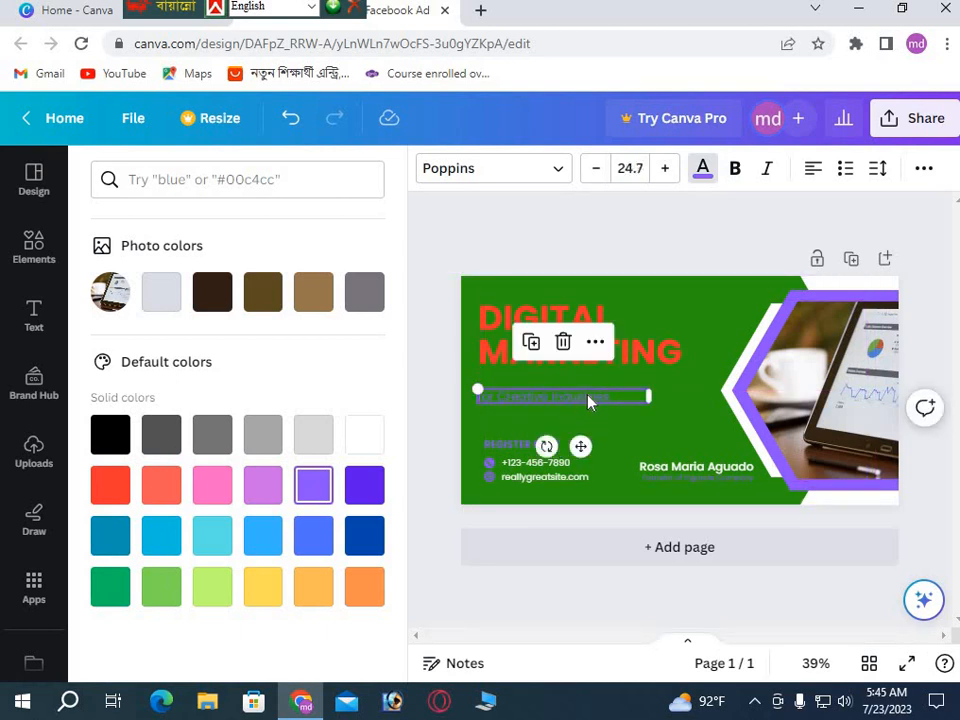
Replace the subtitle text with 'Our course:' and slightly widen its text box.
double_click(590, 401)
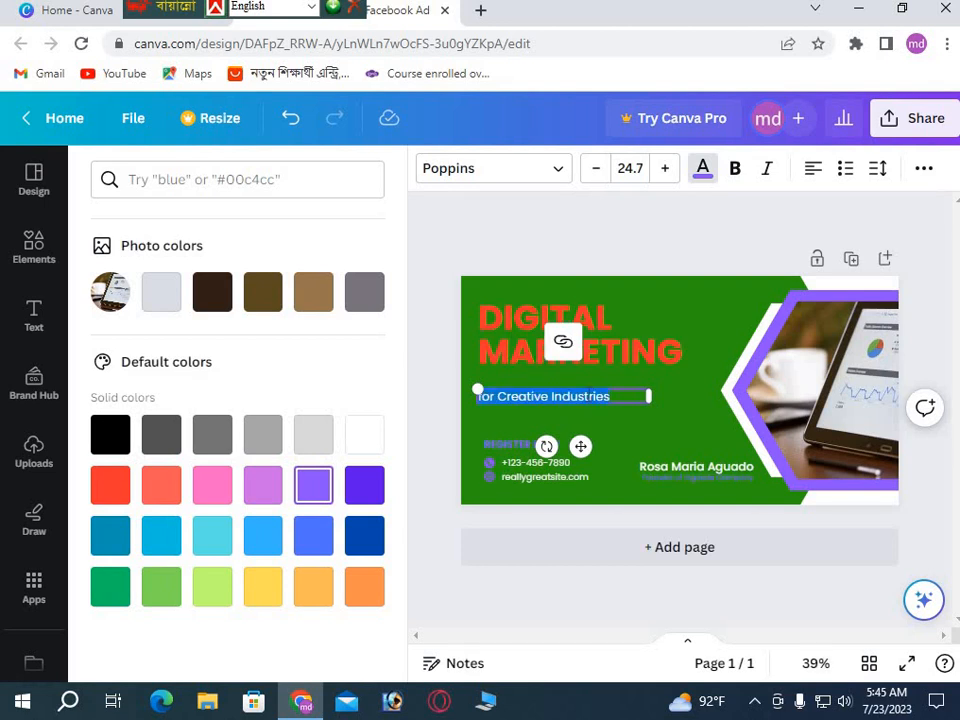
key("BackSpace")
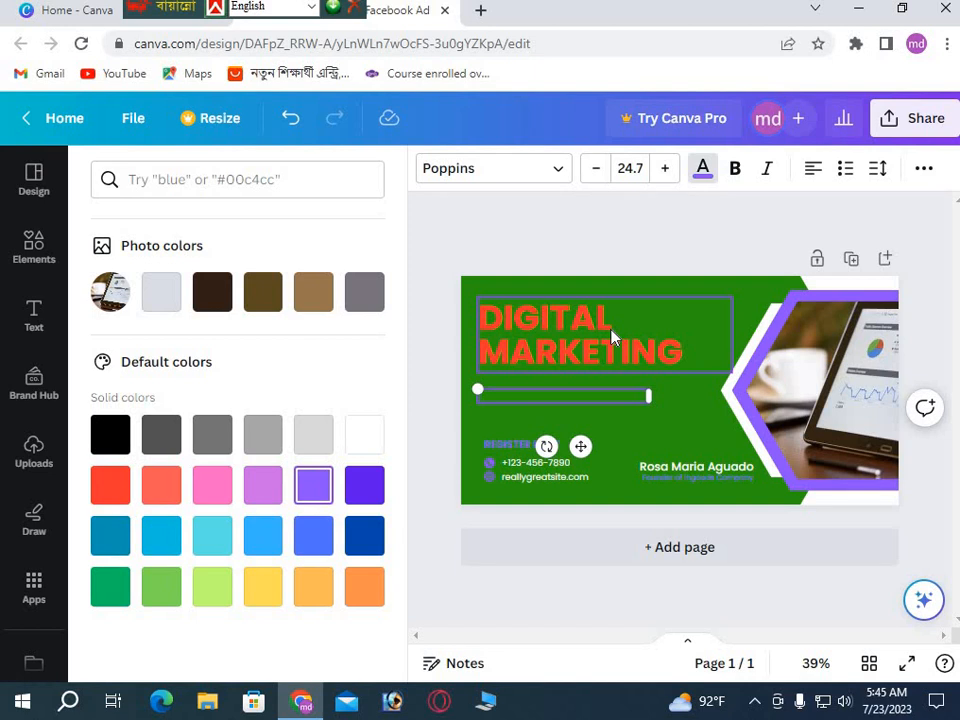
type("IT")
type("ur")
type(" co")
type("ur")
type("se")
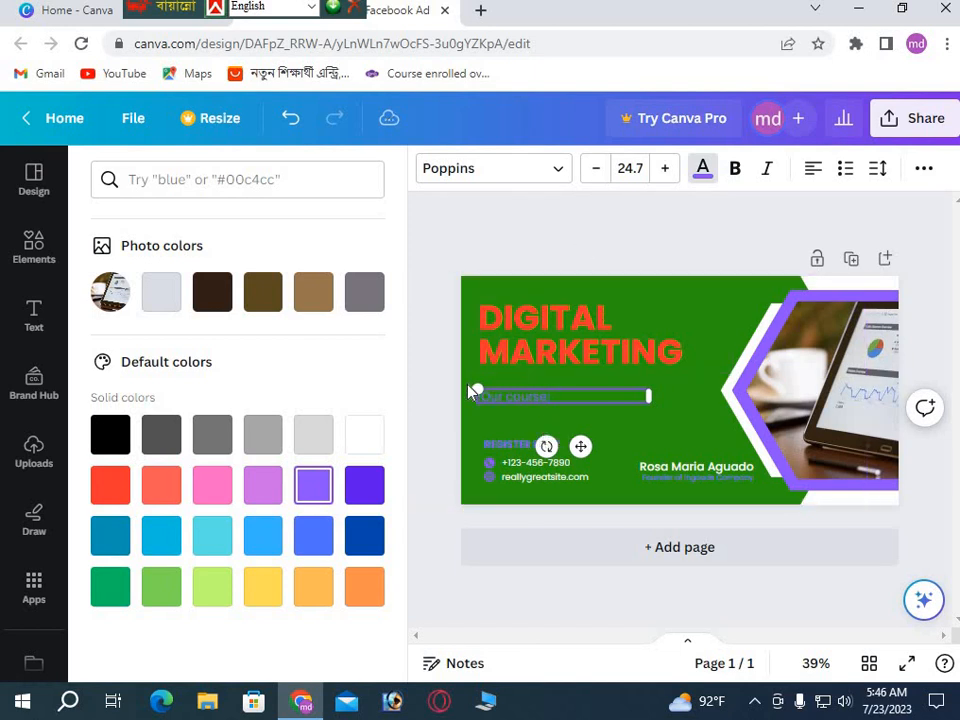
mouse_move(476, 389)
left_mouse_down()
mouse_move(473, 380)
mouse_move(478, 390)
left_mouse_up()
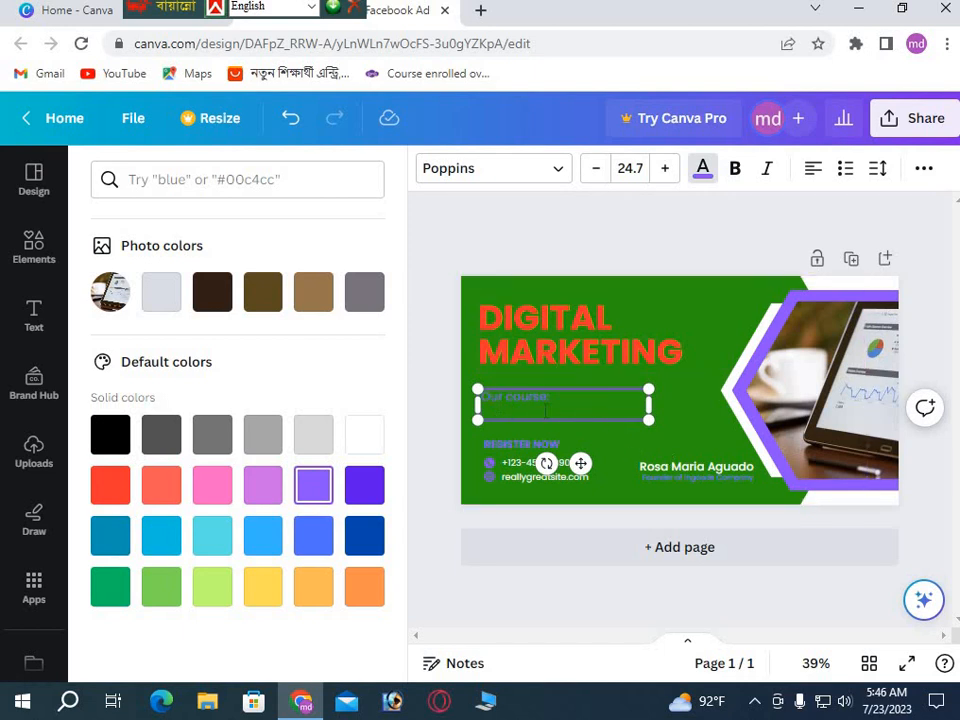
Add the lines 'computer office aplication' and 'web designe' below 'Our course:' in the text box.
mouse_move(476, 391)
left_mouse_down()
mouse_move(465, 377)
mouse_move(477, 383)
left_mouse_up()
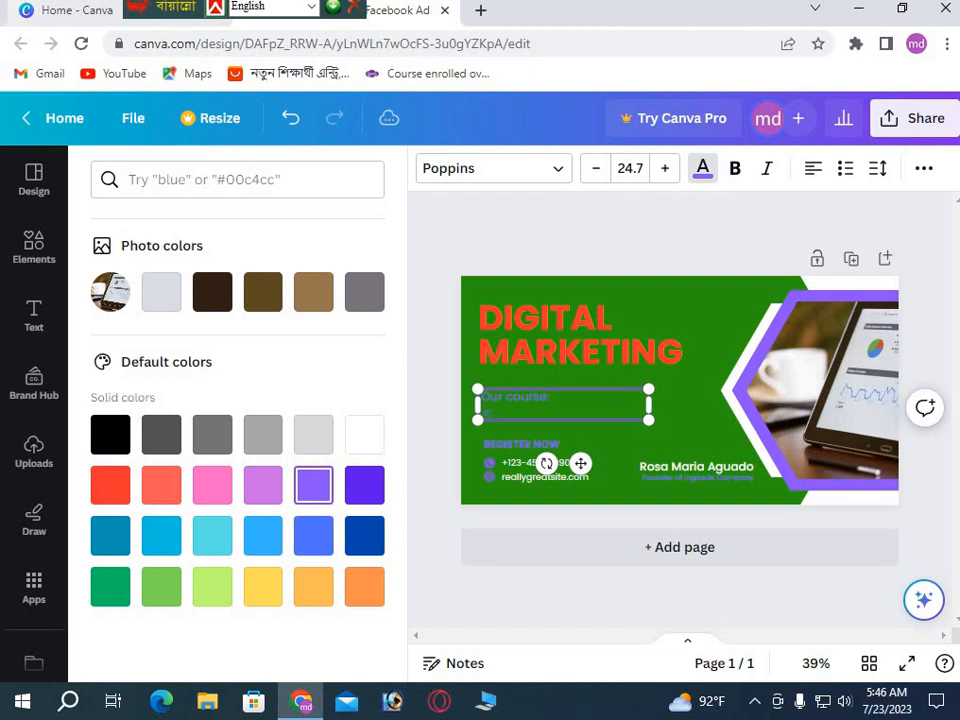
type("o")
type("at")
type("aa")
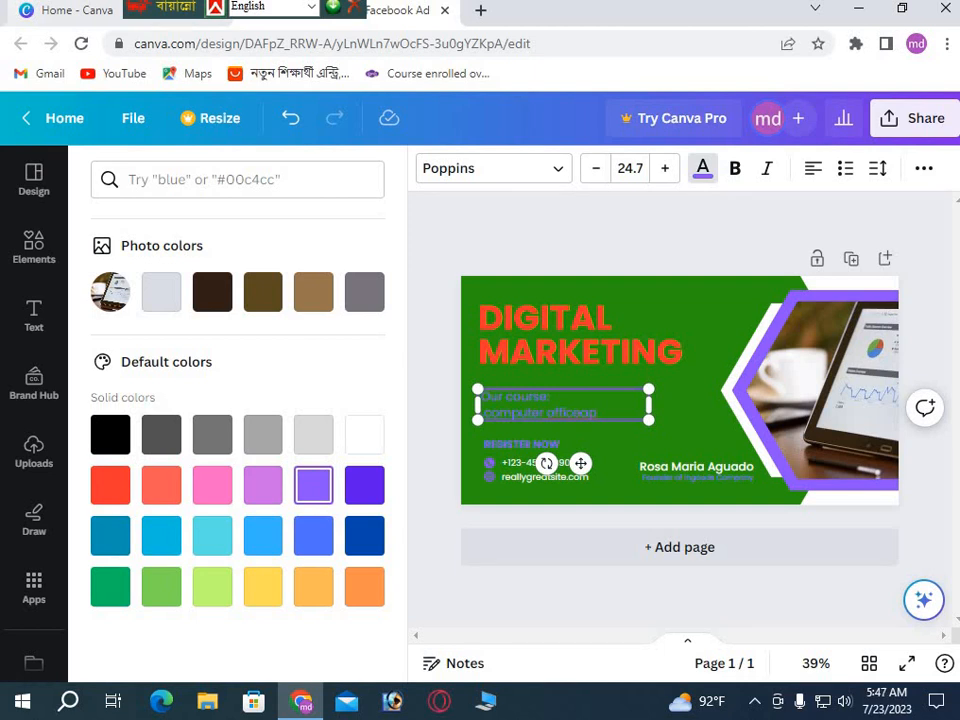
key("BackSpace")
type("aplication")
key("Return")
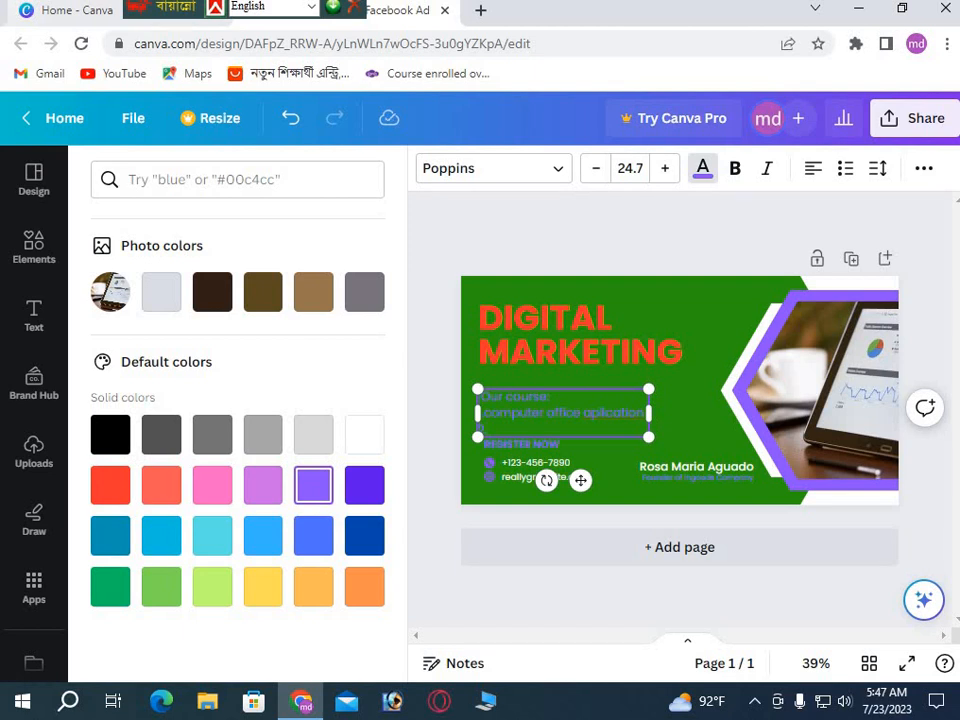
type("Gra")
type("b")
type(" des")
type("i")
type("gns")
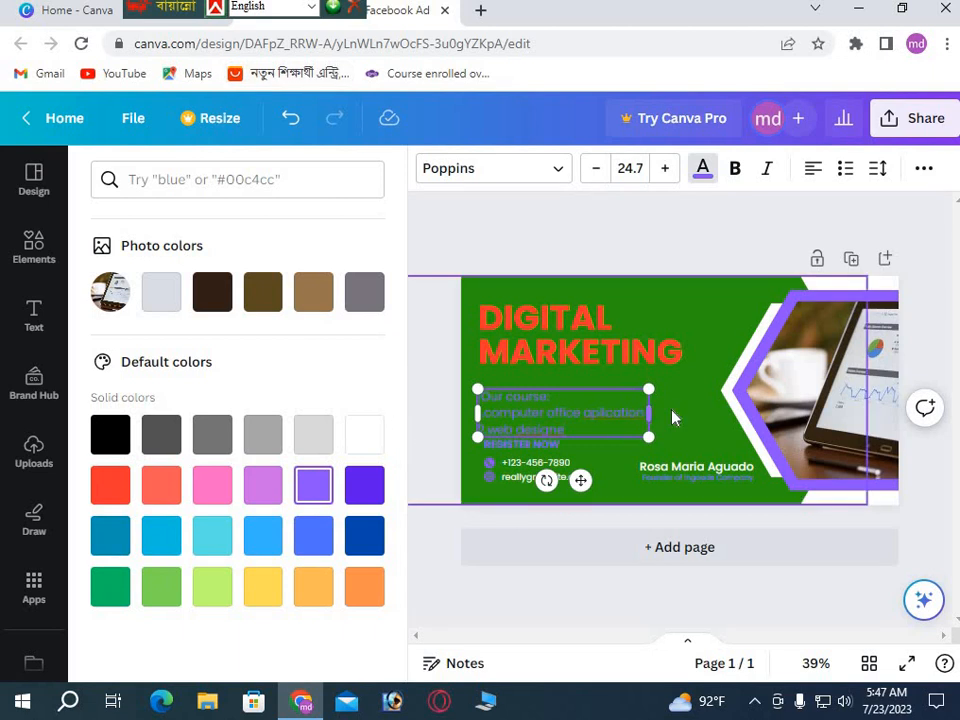
left_click(658, 438)
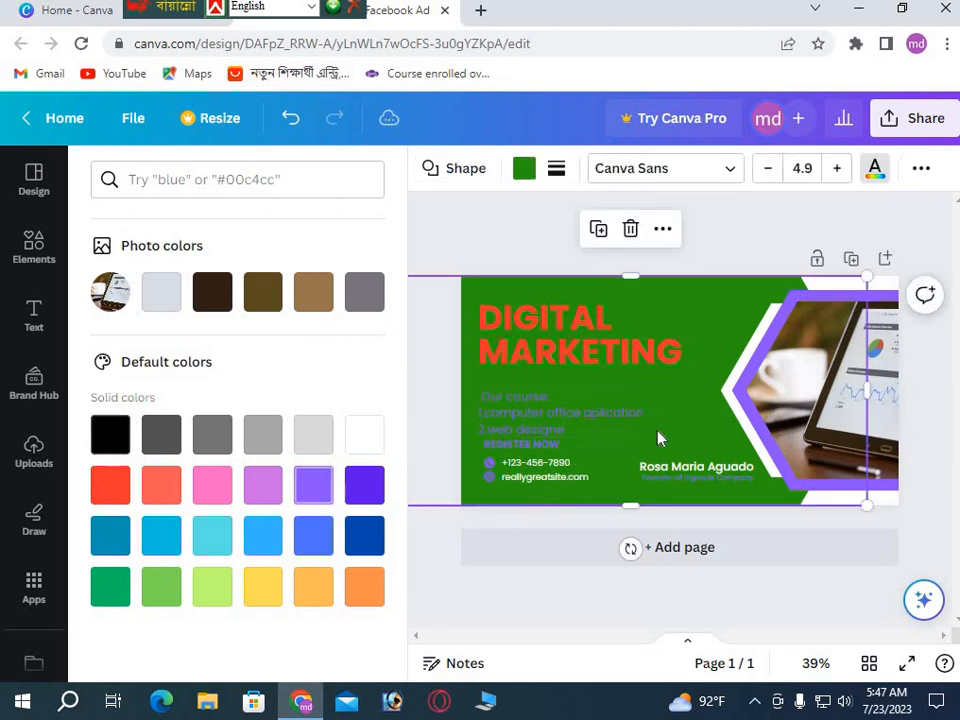
left_click(503, 425)
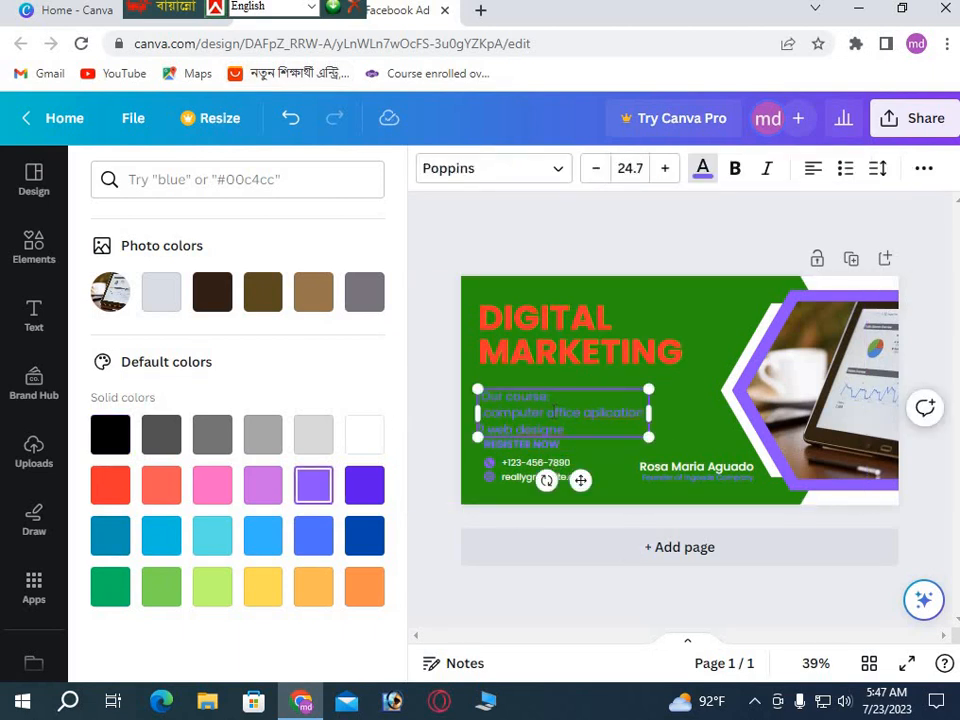
Select all the course list text and make it bold.
triple_click(549, 412)
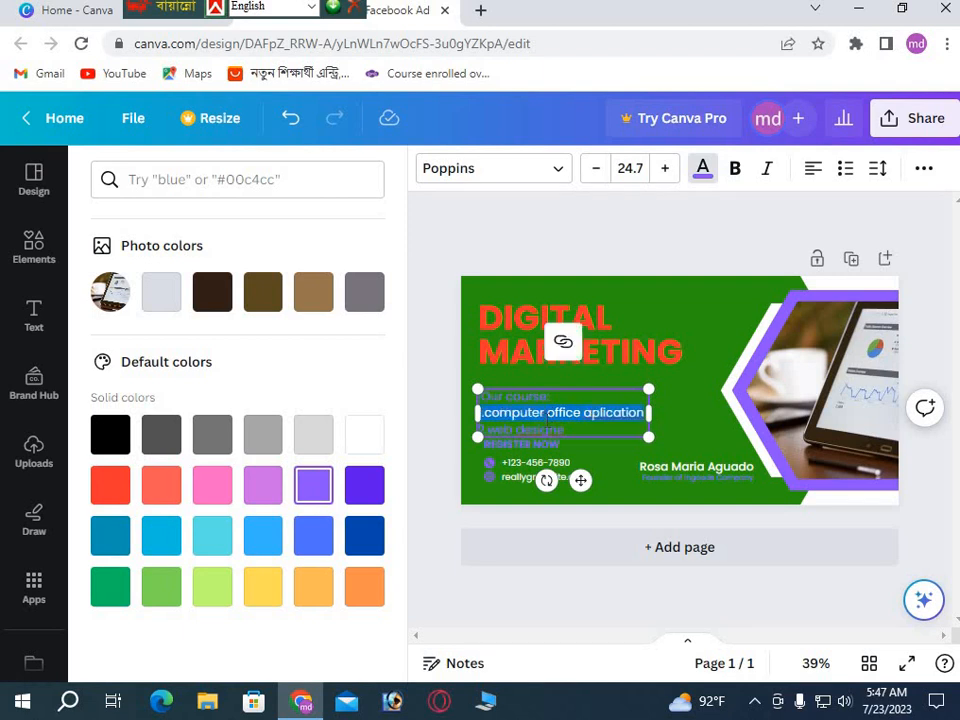
left_click_drag(552, 424, 558, 427)
left_click(561, 428)
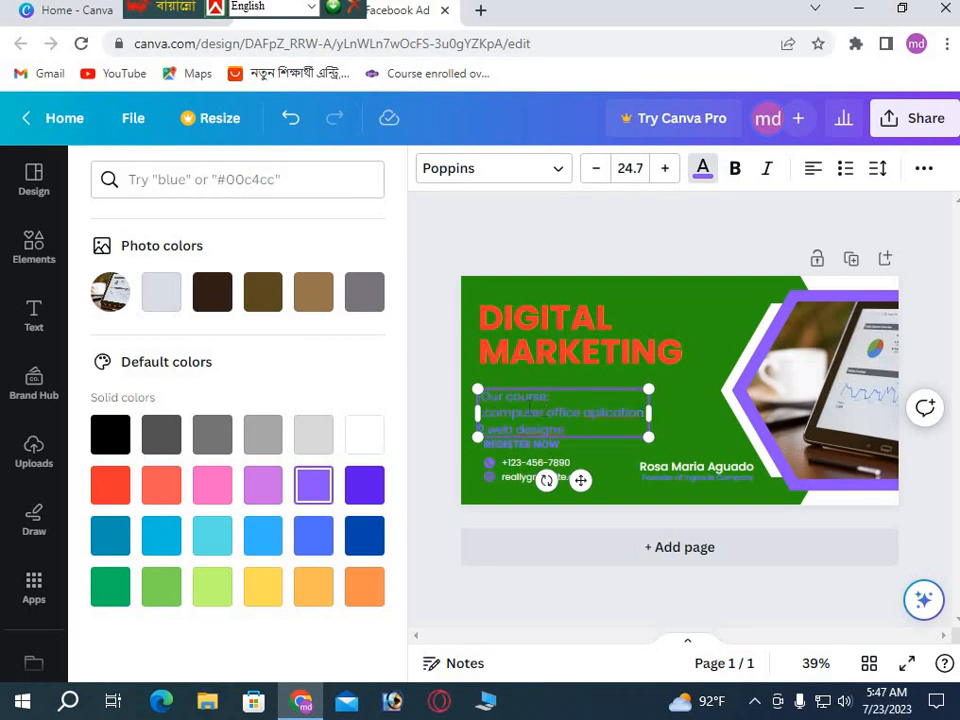
mouse_move(481, 397)
left_mouse_down()
mouse_move(628, 413)
mouse_move(545, 413)
mouse_move(570, 428)
mouse_move(480, 398)
left_mouse_up()
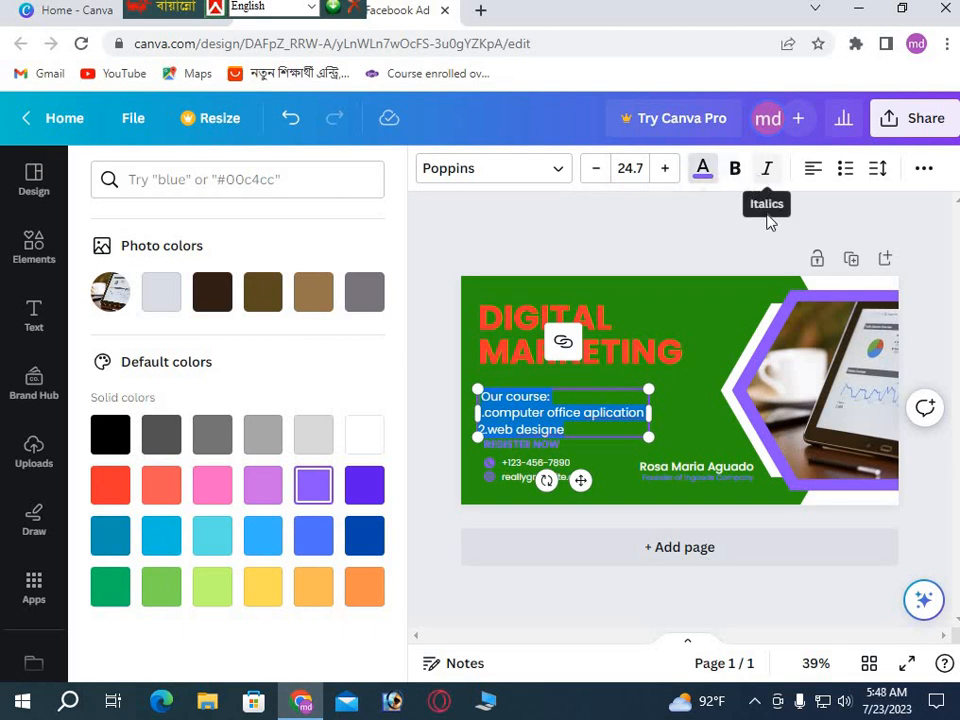
left_click(736, 172)
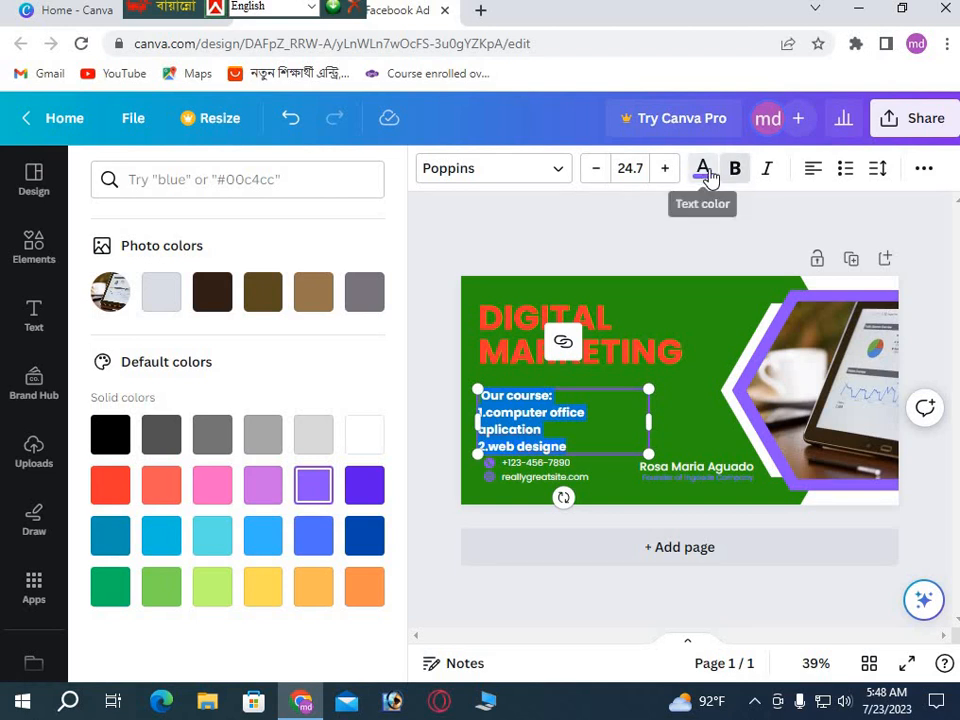
Give the course list a custom pink text colour, #FF52F3.
left_click(705, 172)
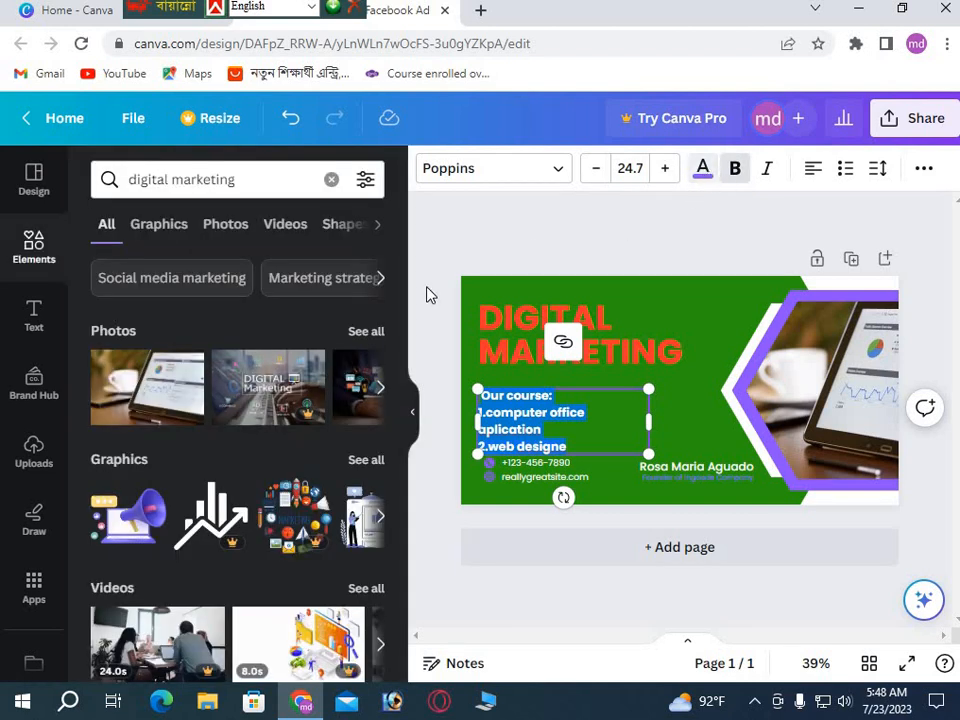
left_click(703, 174)
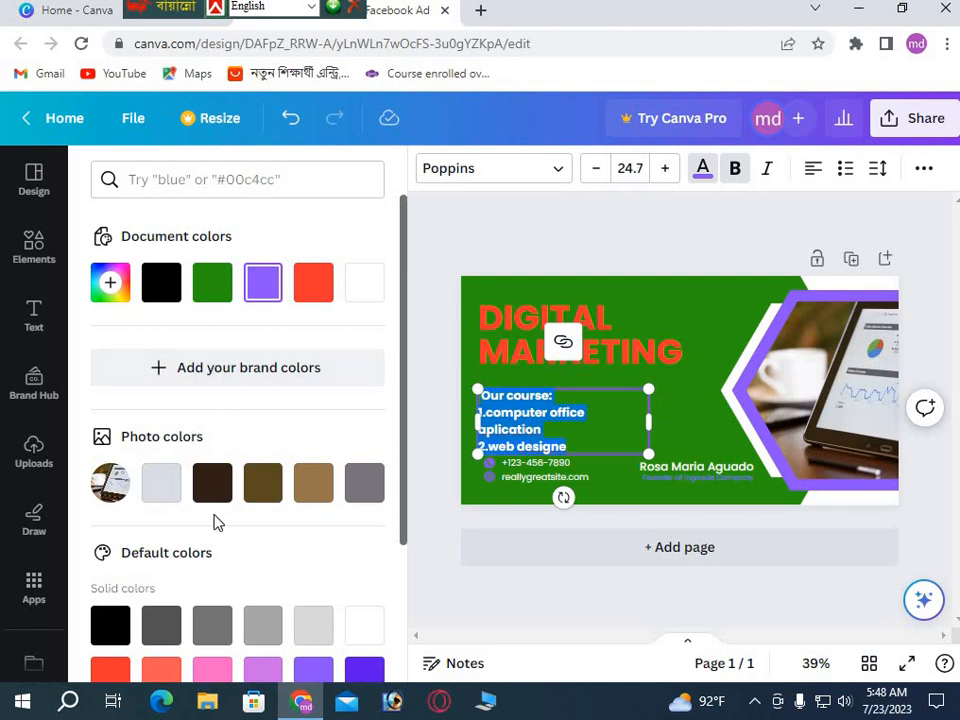
left_click(118, 294)
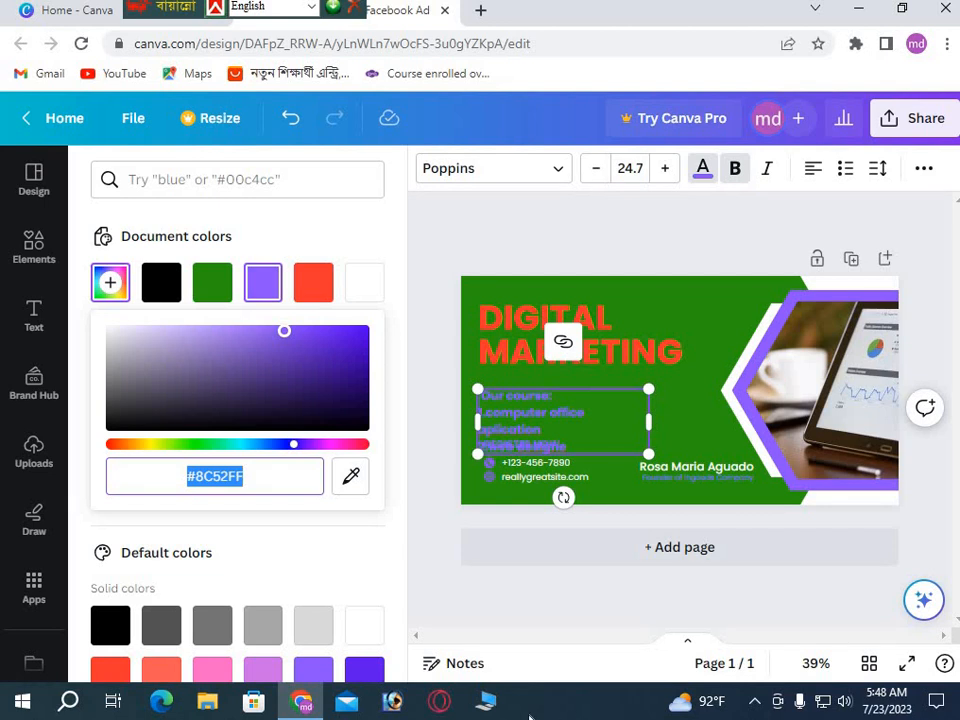
left_click(280, 446)
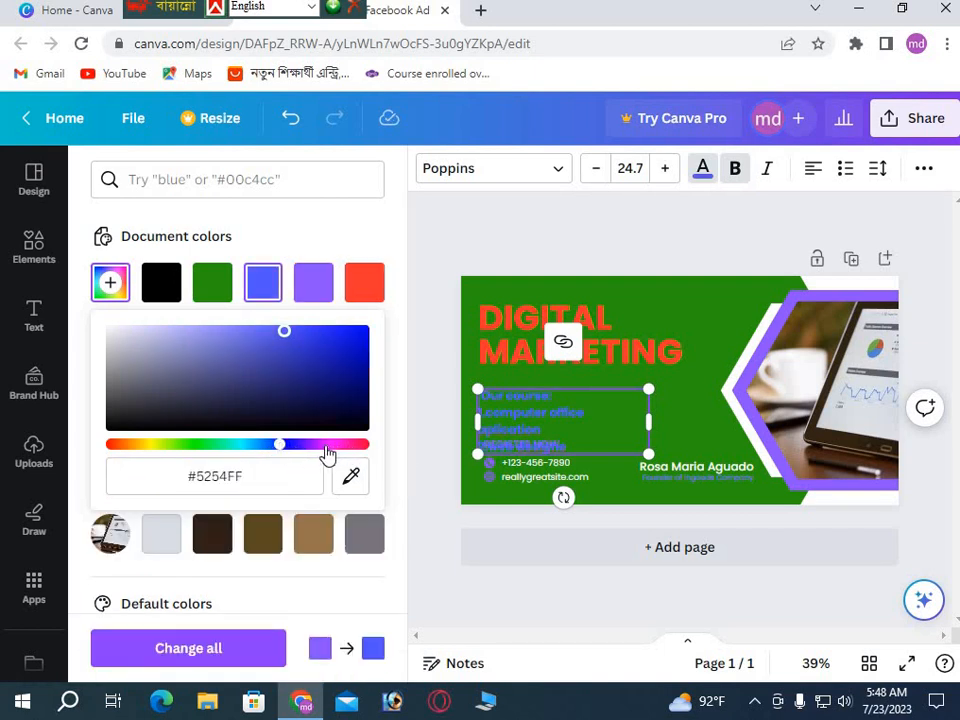
left_click(326, 446)
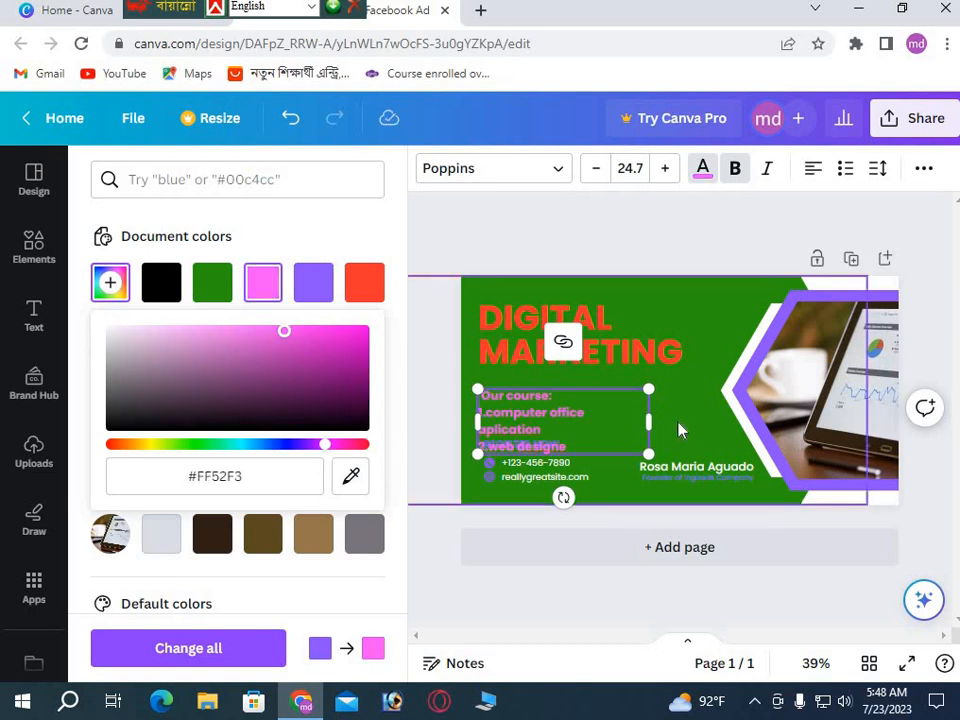
left_click(620, 478)
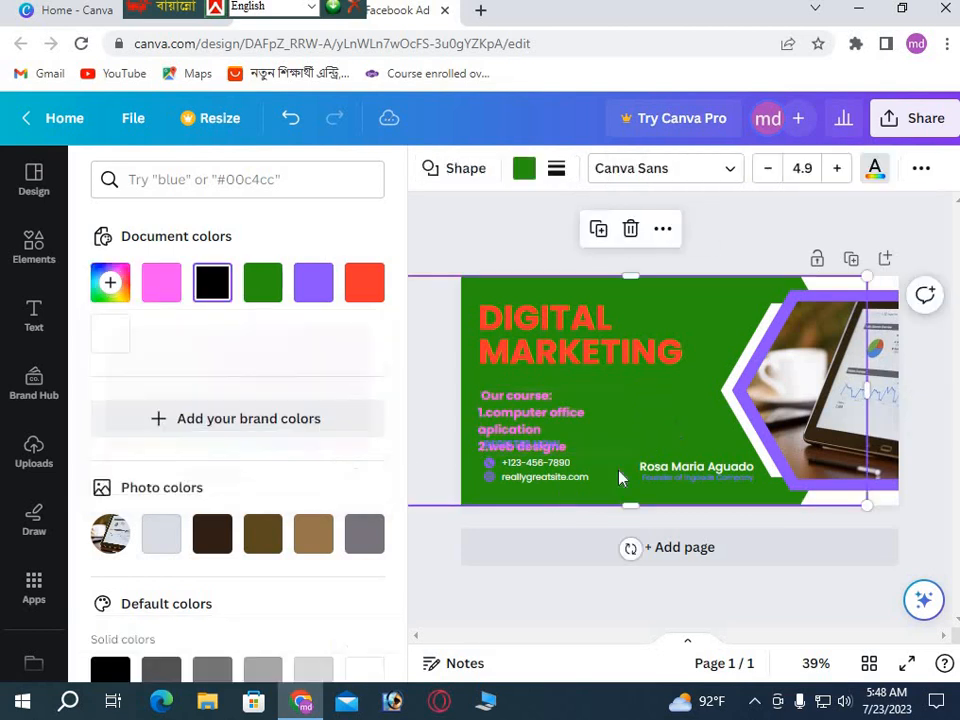
Shift the course list text box slightly higher on the ad.
left_click(519, 398)
left_click_drag(520, 400, 520, 395)
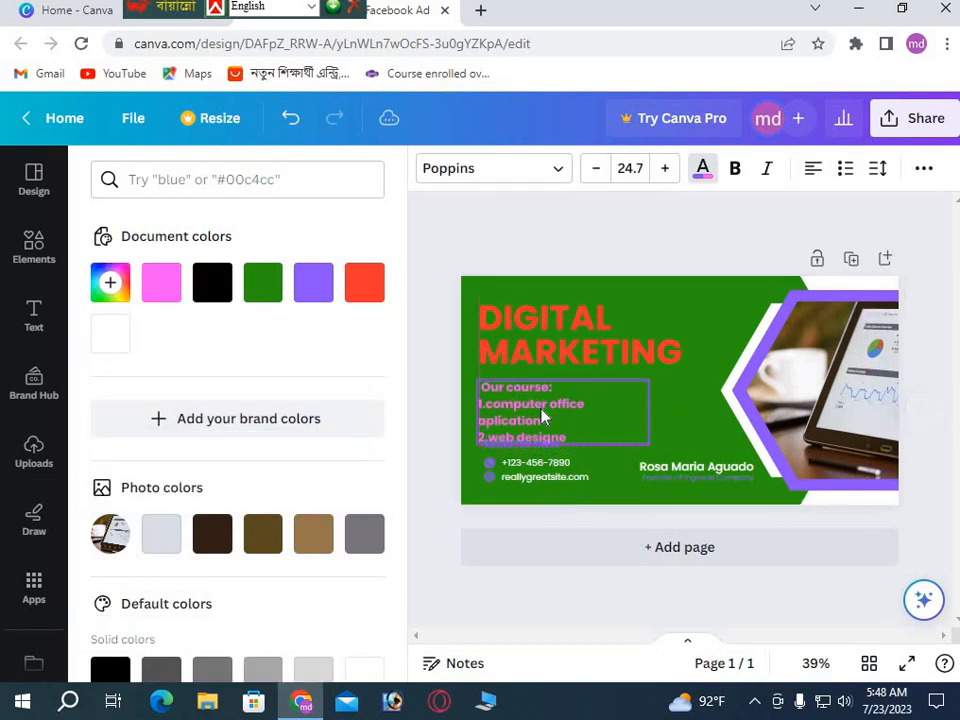
left_click(678, 412)
left_click(560, 466)
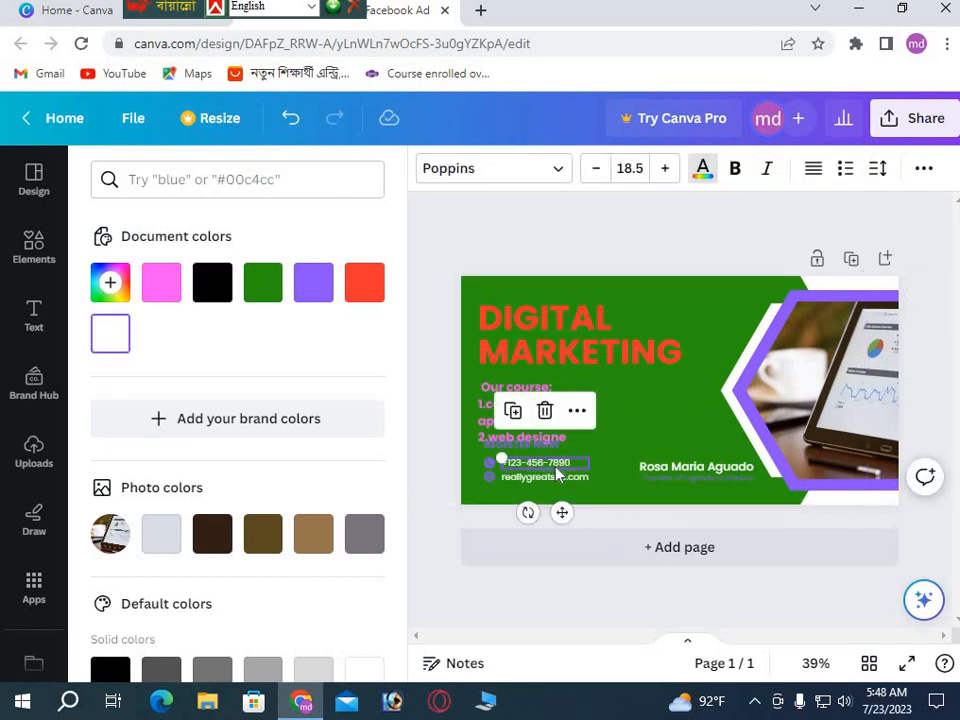
Replace the placeholder phone number with the contact's phone number.
double_click(555, 468)
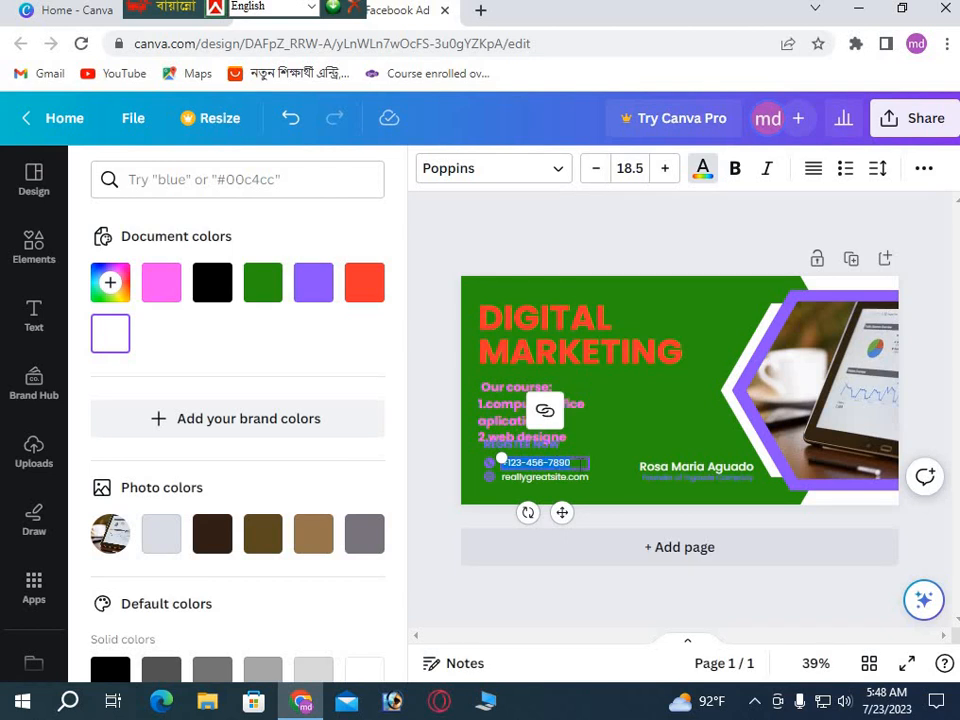
key("BackSpace")
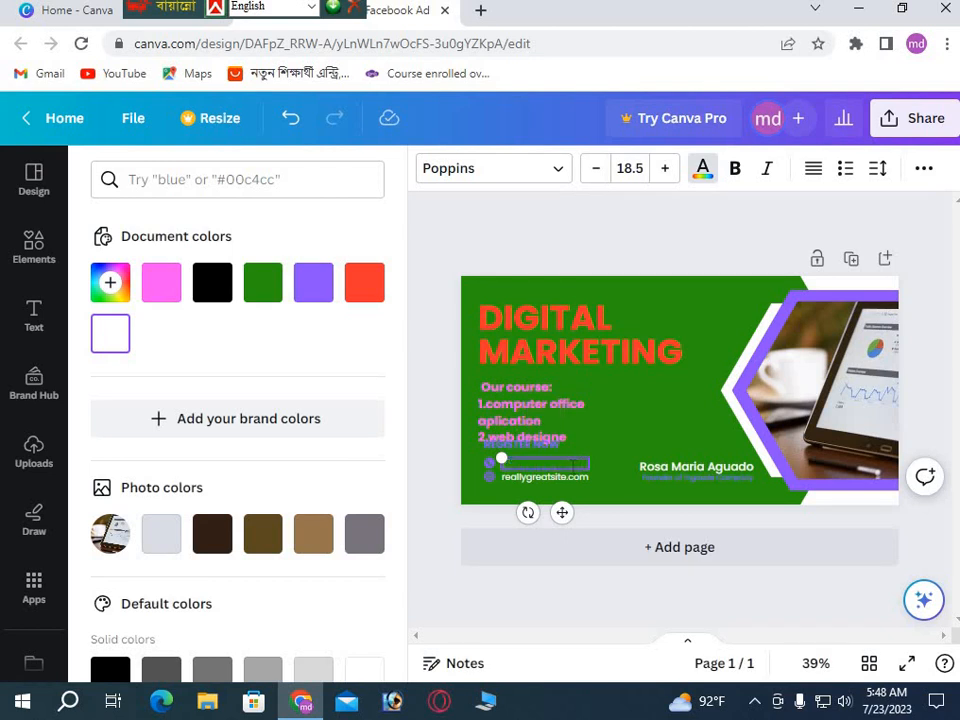
left_click(609, 443)
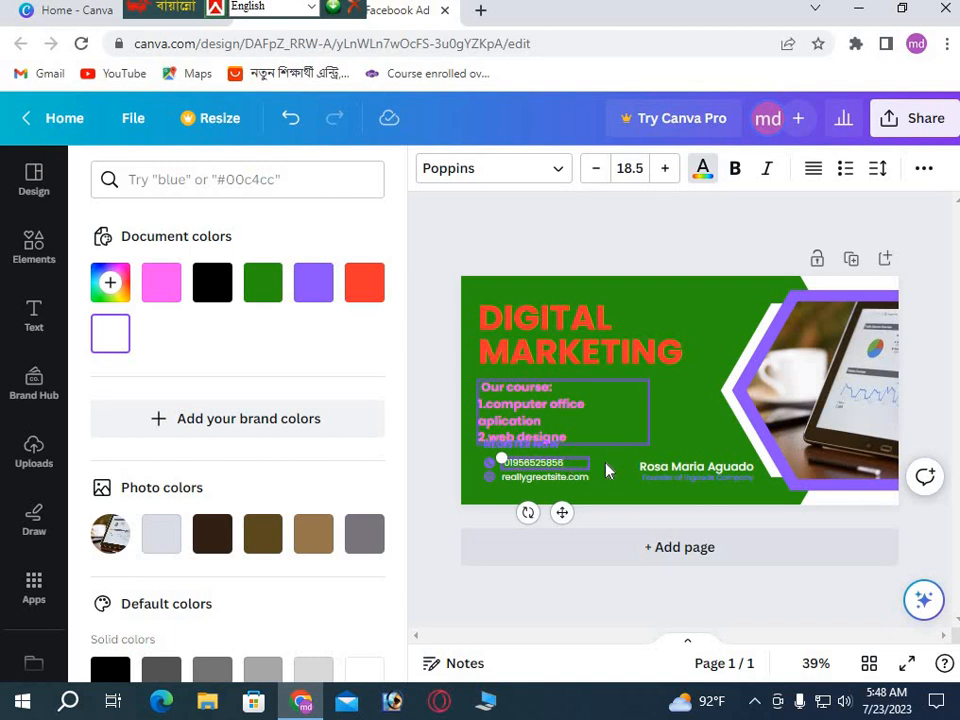
Replace the placeholder website address with the contact's Gmail e-mail address.
left_click(547, 479)
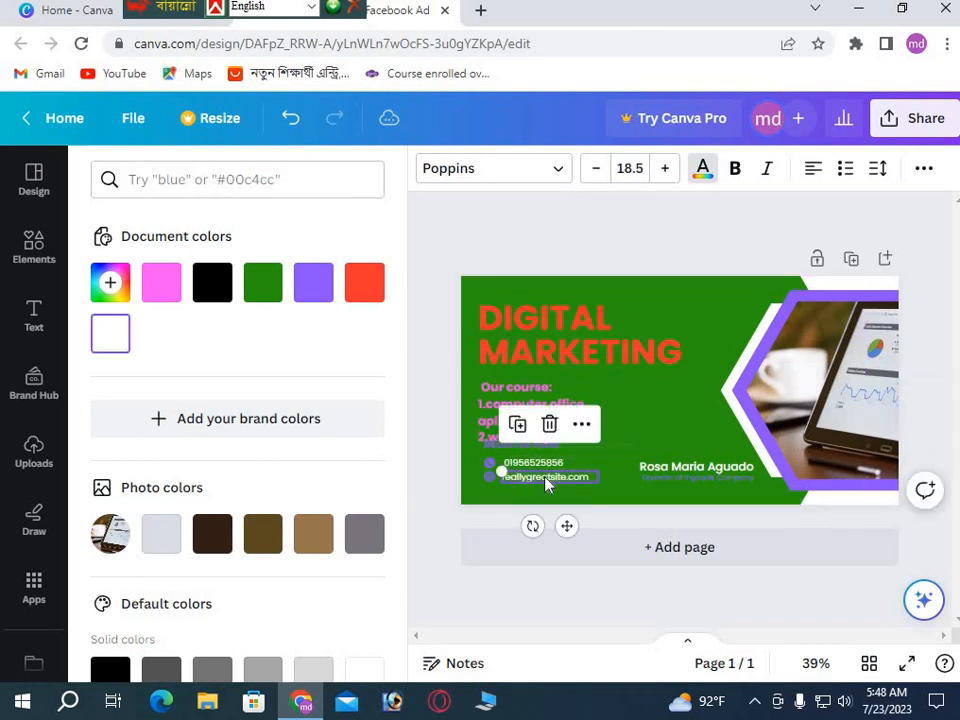
double_click(547, 479)
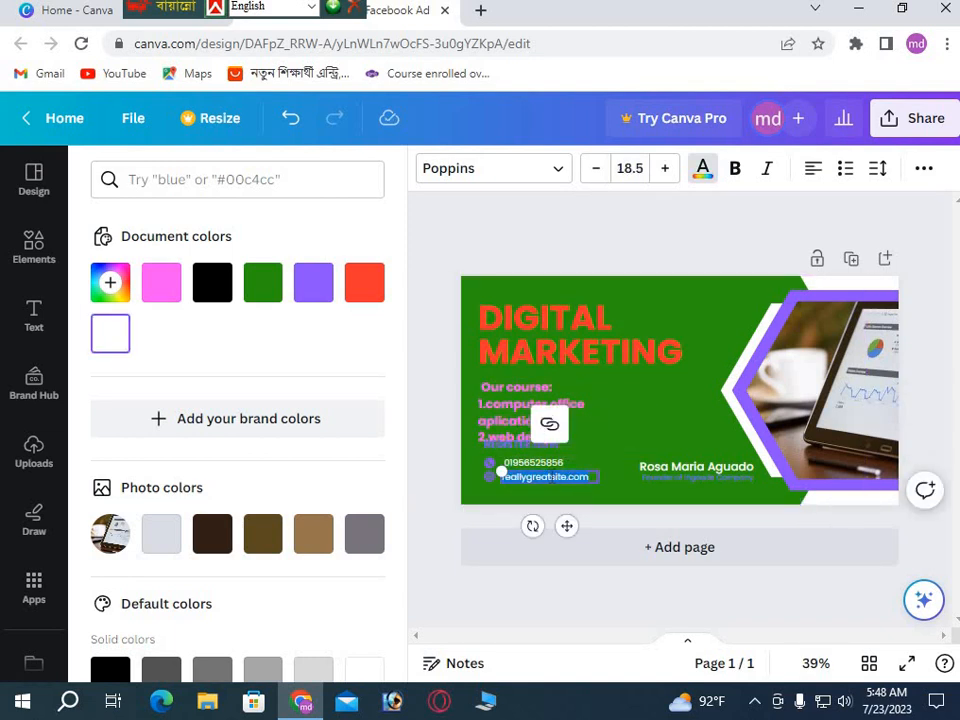
key("BackSpace")
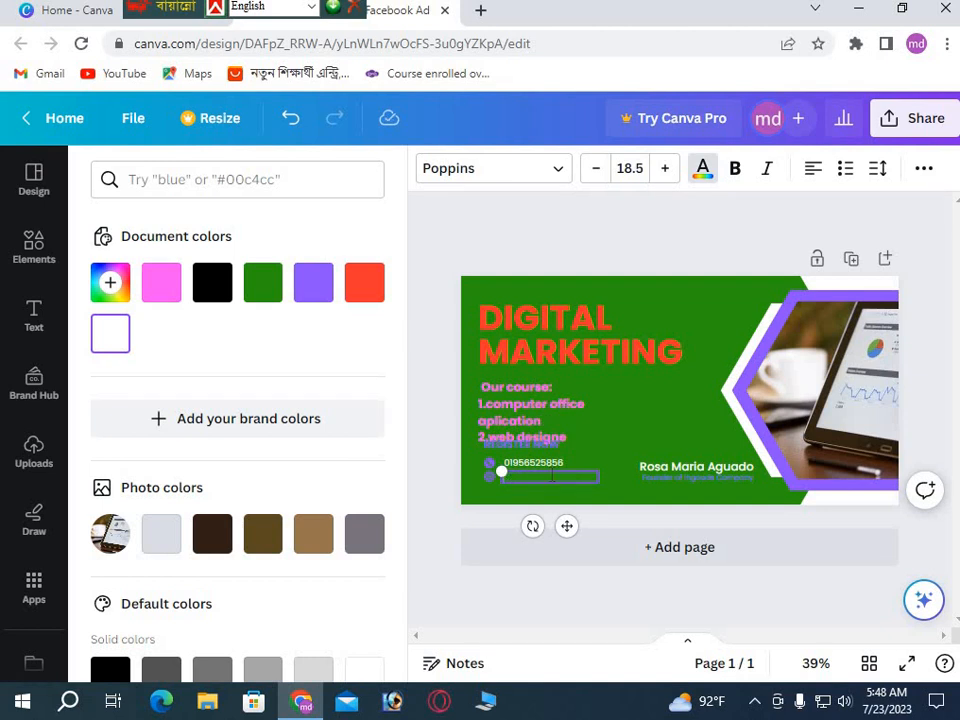
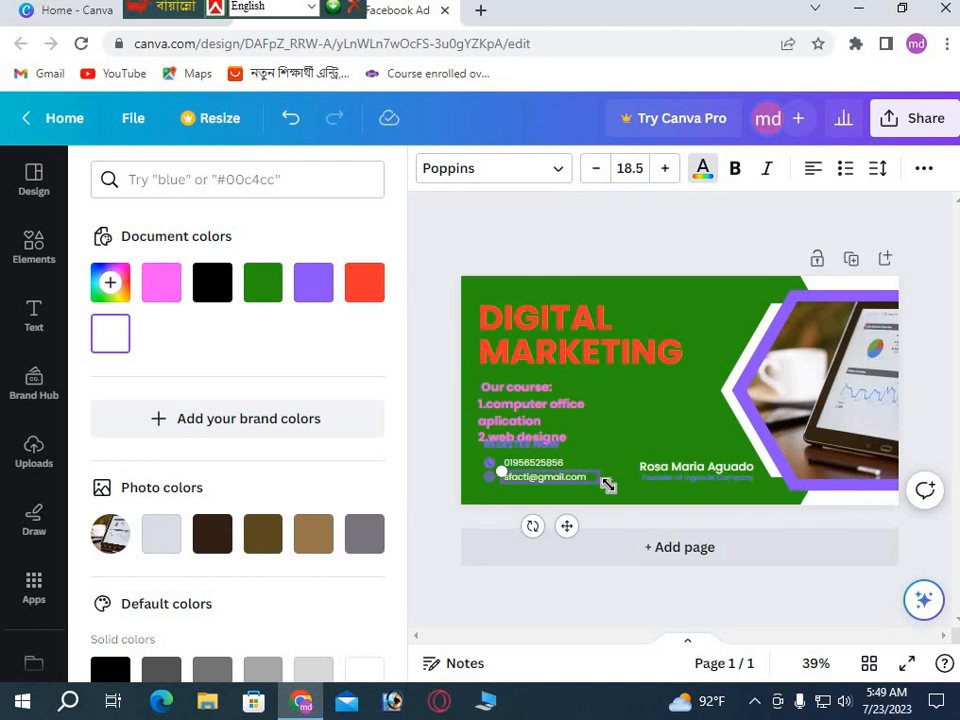
left_click(620, 455)
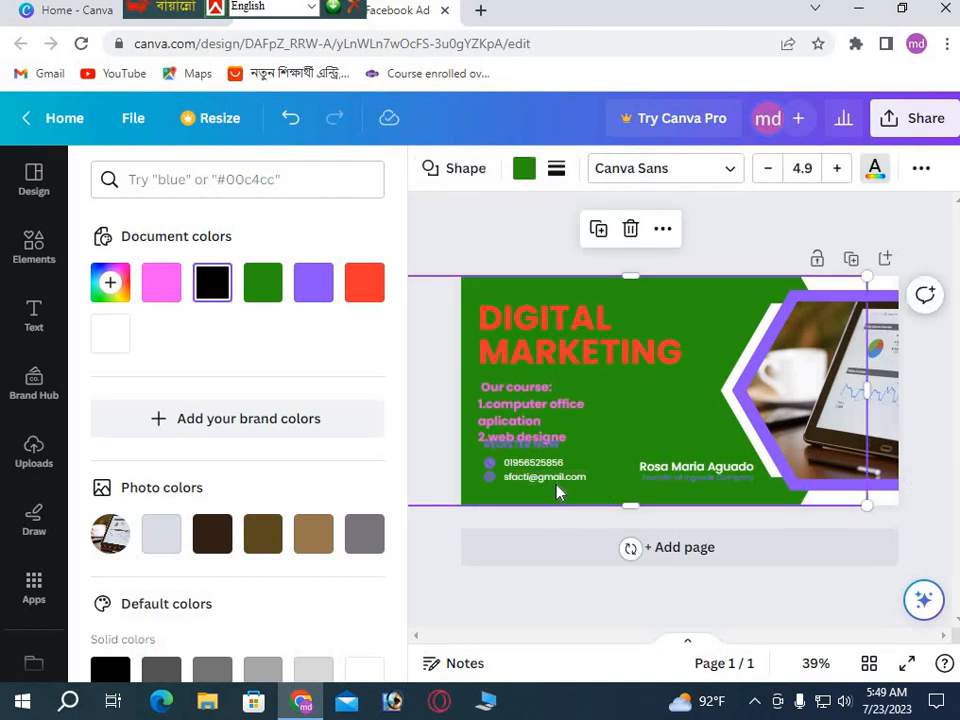
left_click(665, 470)
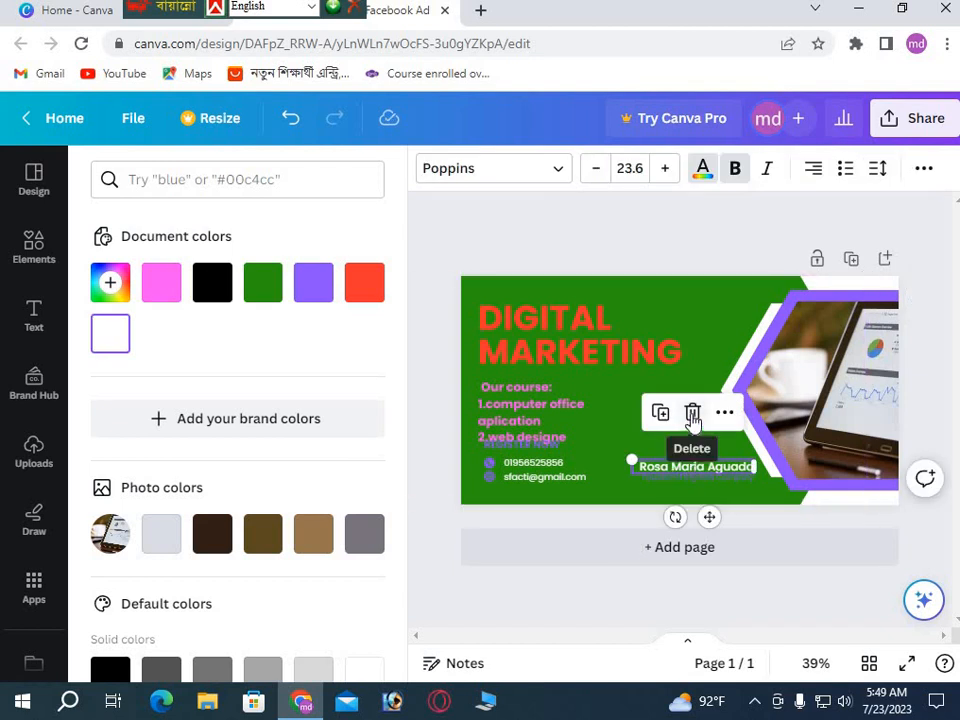
Delete the presenter's name, clear the 'Founder of Ingoude Company' line and widen its empty box.
left_click(694, 415)
left_click(686, 477)
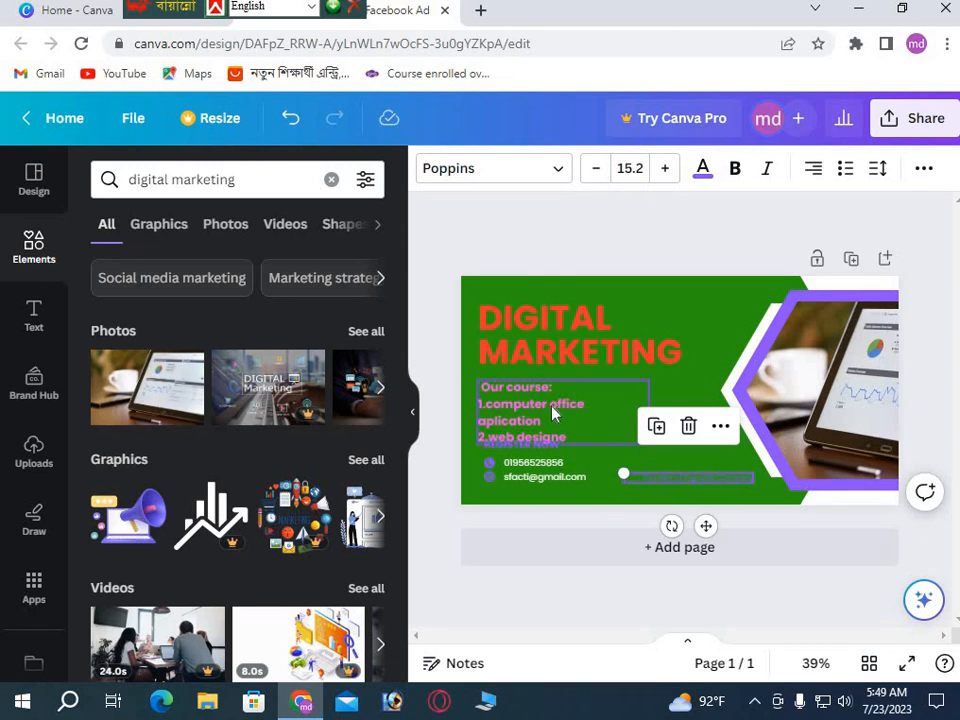
double_click(686, 480)
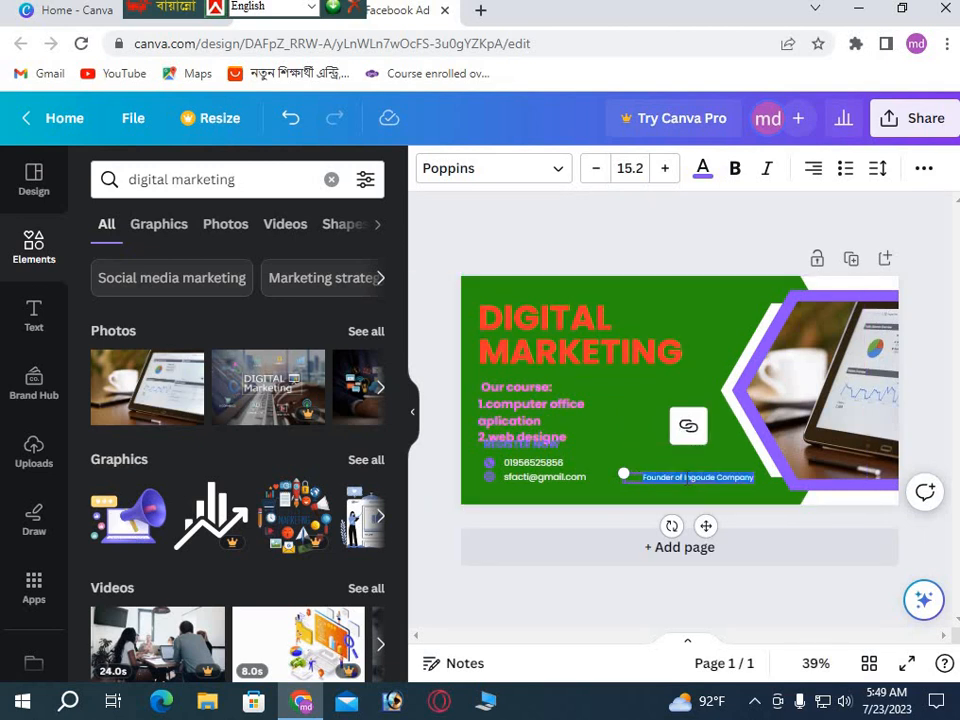
key("BackSpace")
left_click_drag(624, 469, 750, 499)
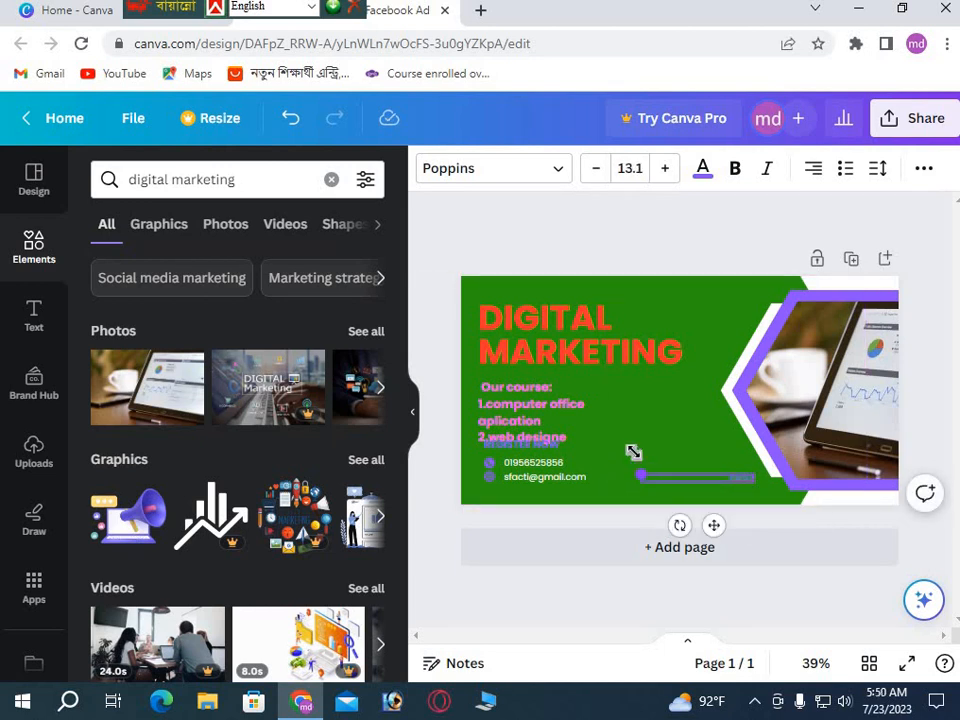
mouse_move(632, 451)
left_mouse_down()
mouse_move(628, 441)
mouse_move(622, 448)
left_mouse_up()
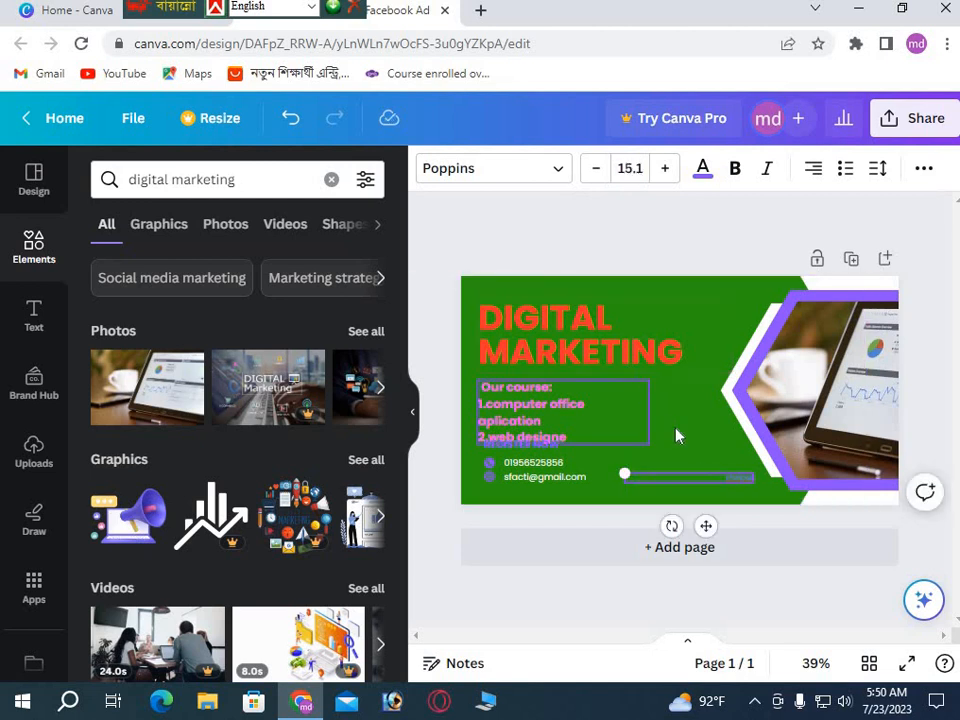
left_click(727, 482)
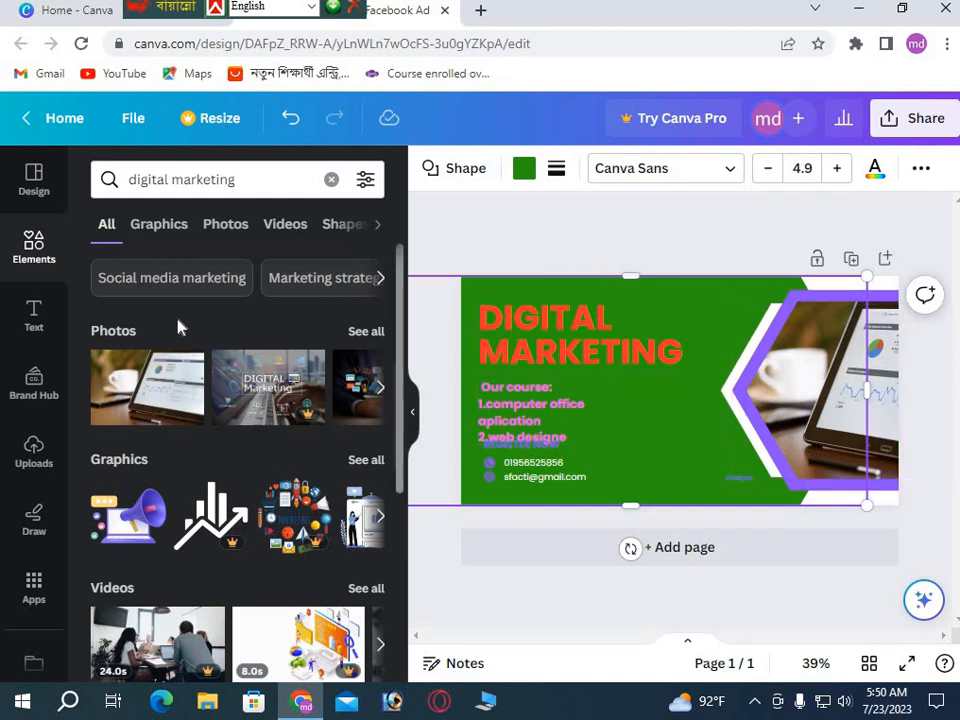
Add a dotted pattern from Elements, tilt it, and shrink it into the lower-left corner.
left_click(36, 252)
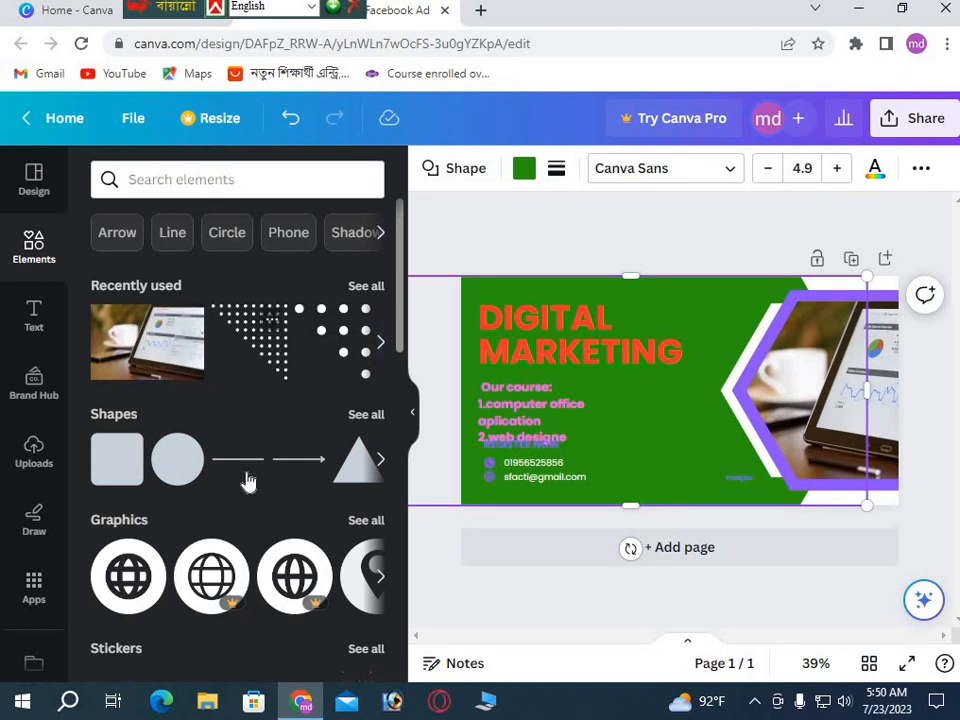
scroll(231, 490, "down", 5)
scroll(231, 490, "down", 10)
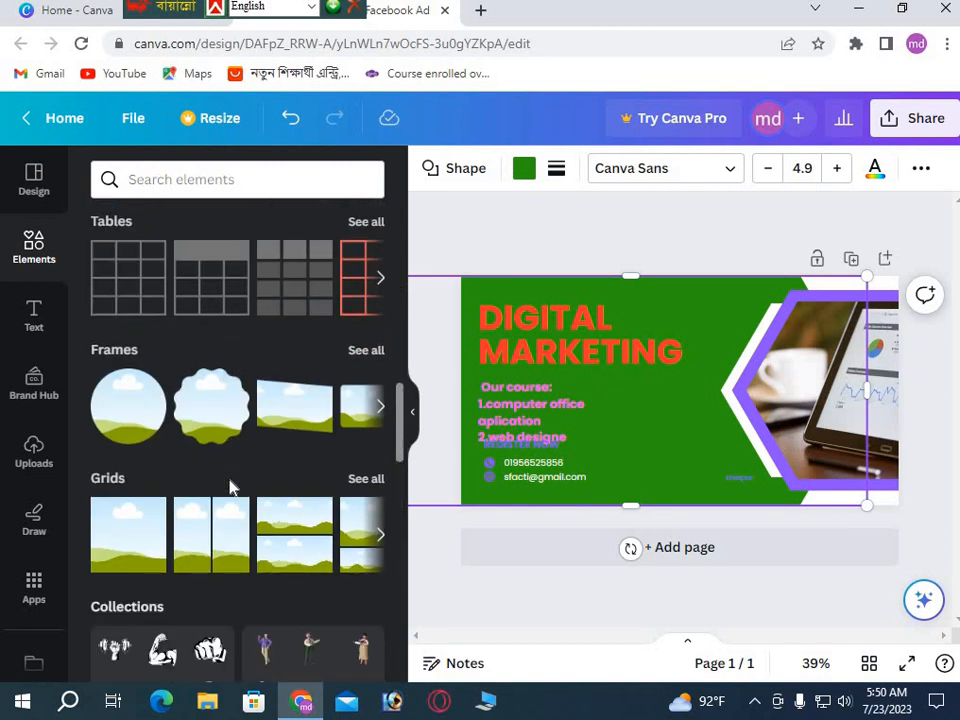
scroll(230, 487, "down", 8)
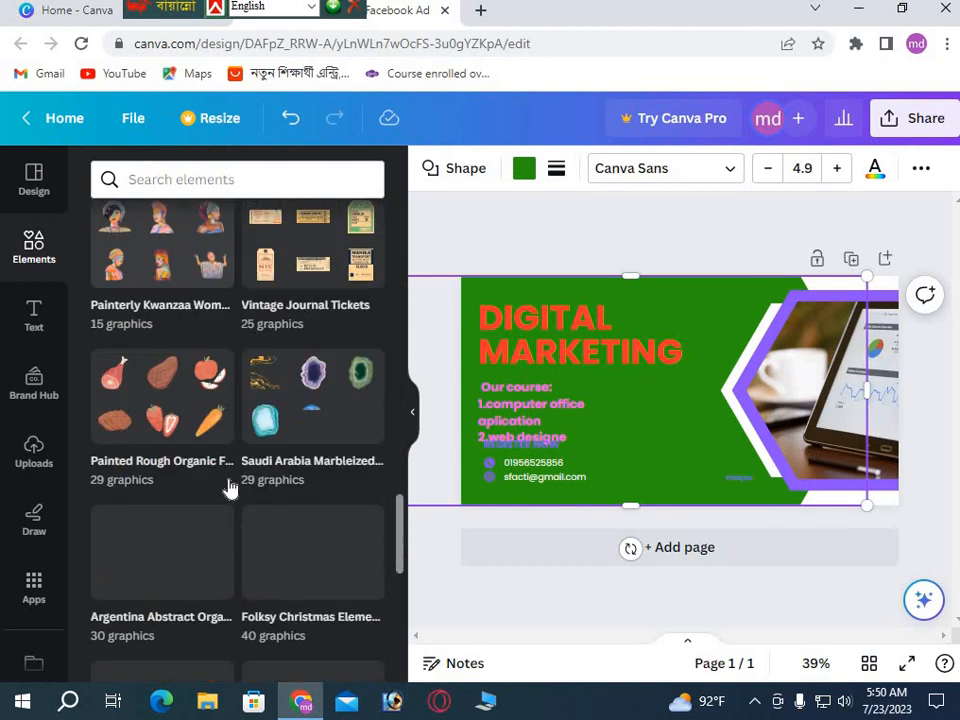
scroll(230, 487, "up", 20)
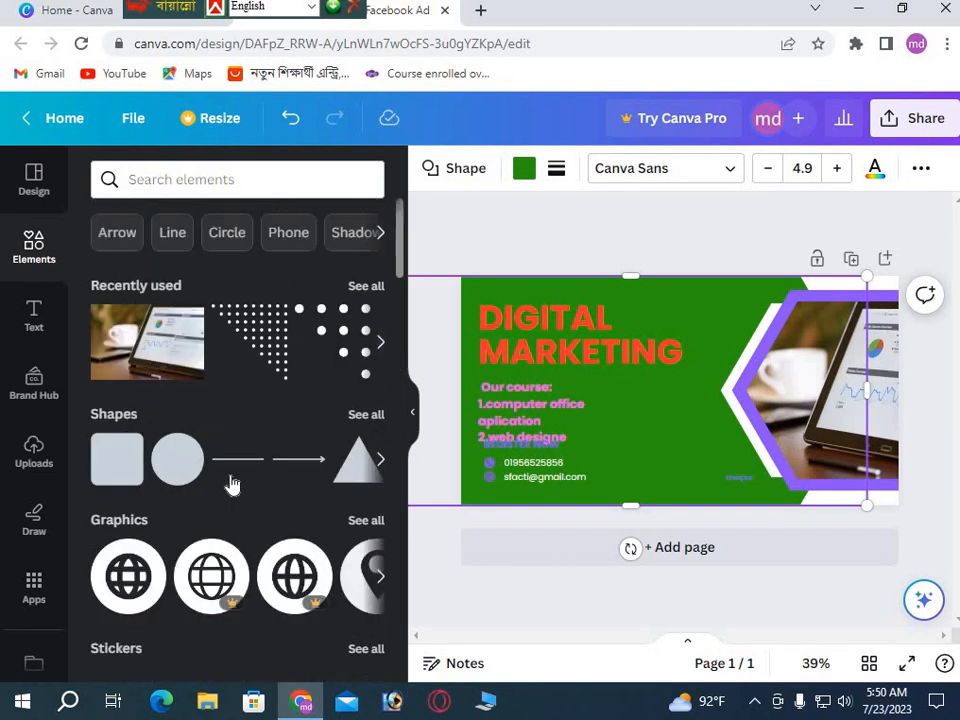
left_click(279, 360)
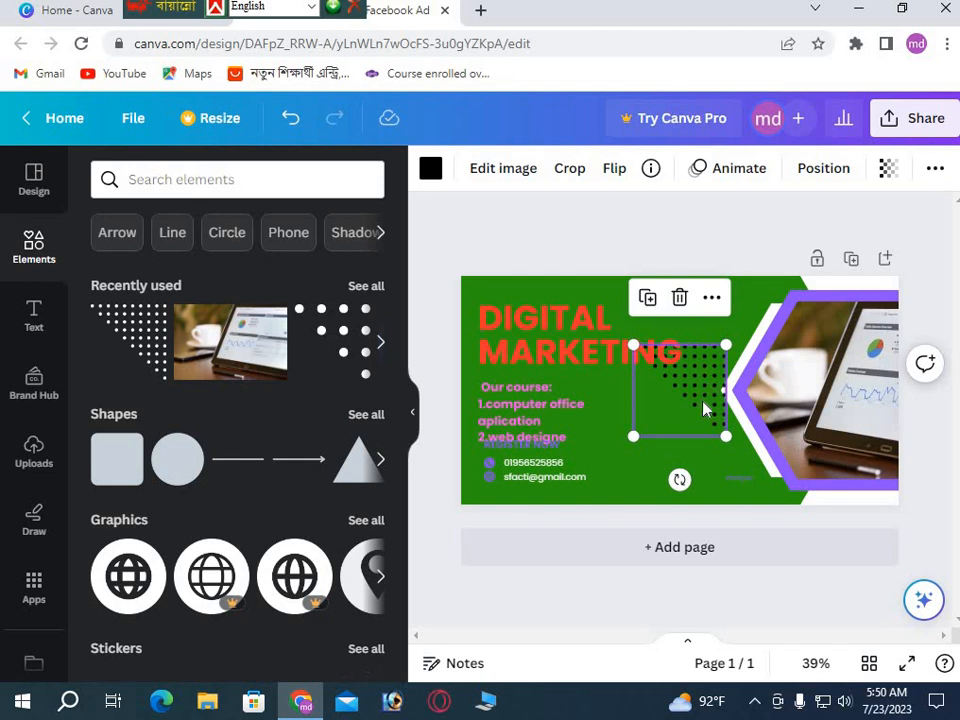
left_click_drag(679, 479, 676, 312)
left_click_drag(660, 412, 491, 472)
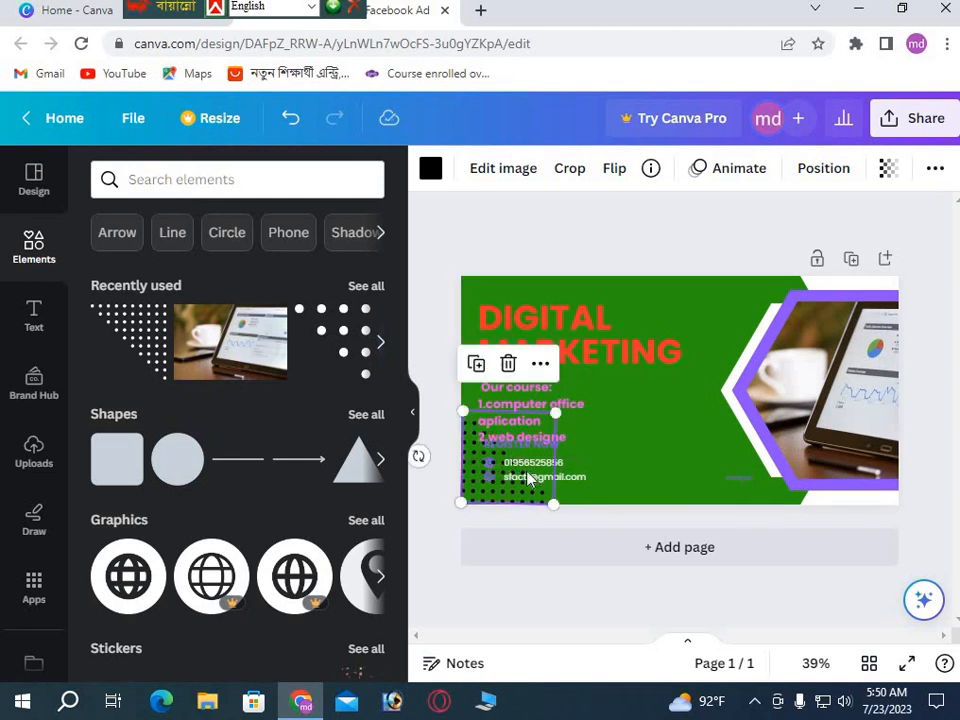
left_click_drag(557, 412, 507, 457)
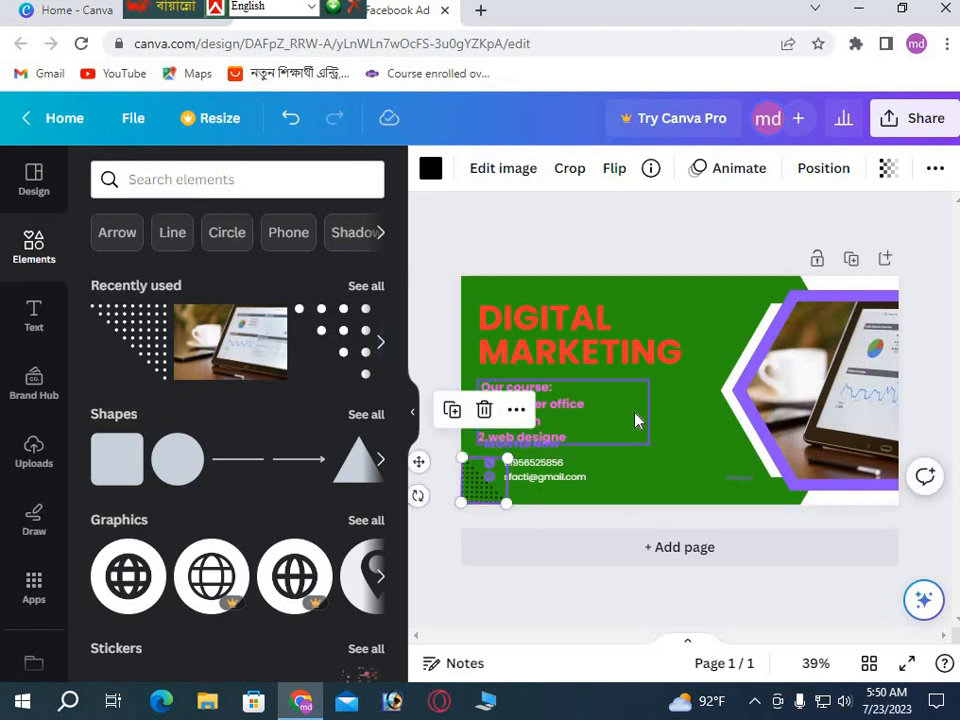
left_click(664, 421)
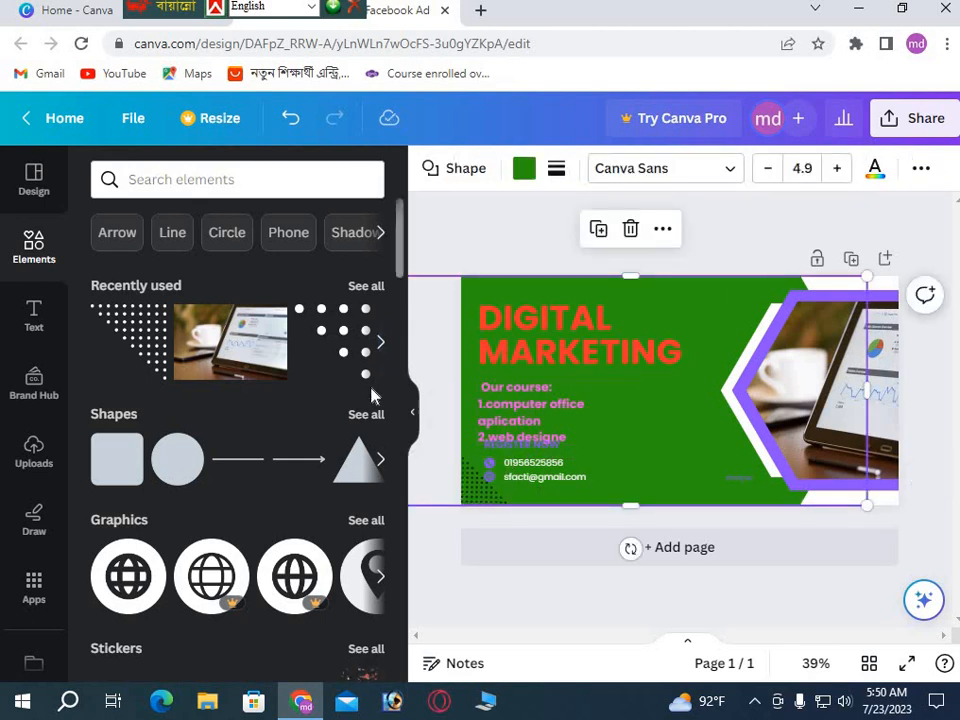
Add a second dotted pattern in the top-left corner and rotate it.
left_click(157, 355)
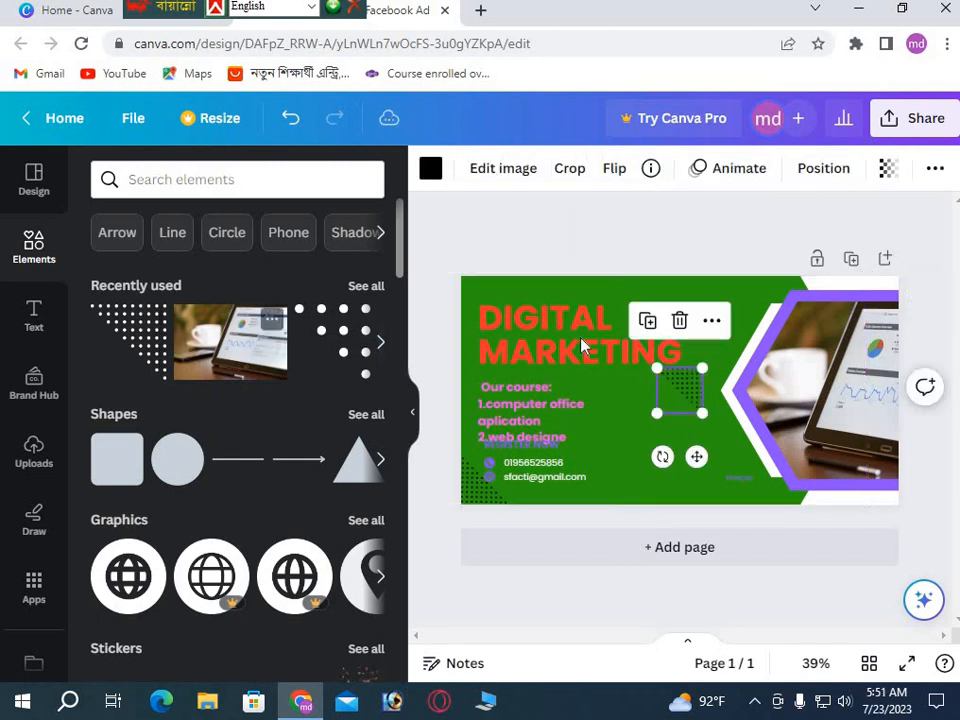
left_click_drag(677, 384, 500, 318)
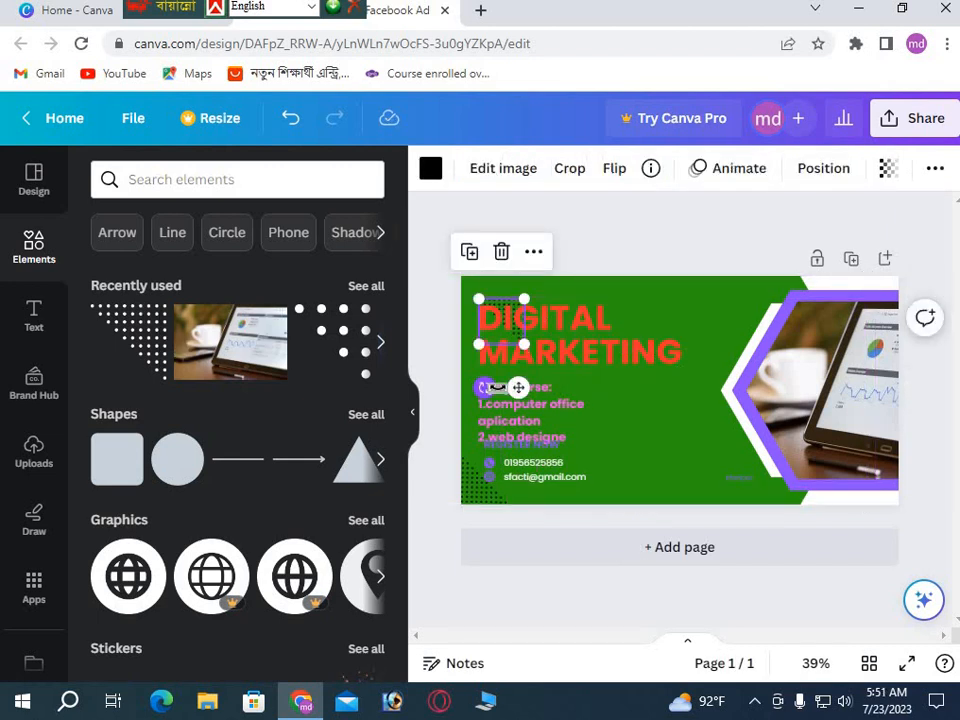
left_click_drag(484, 388, 494, 311)
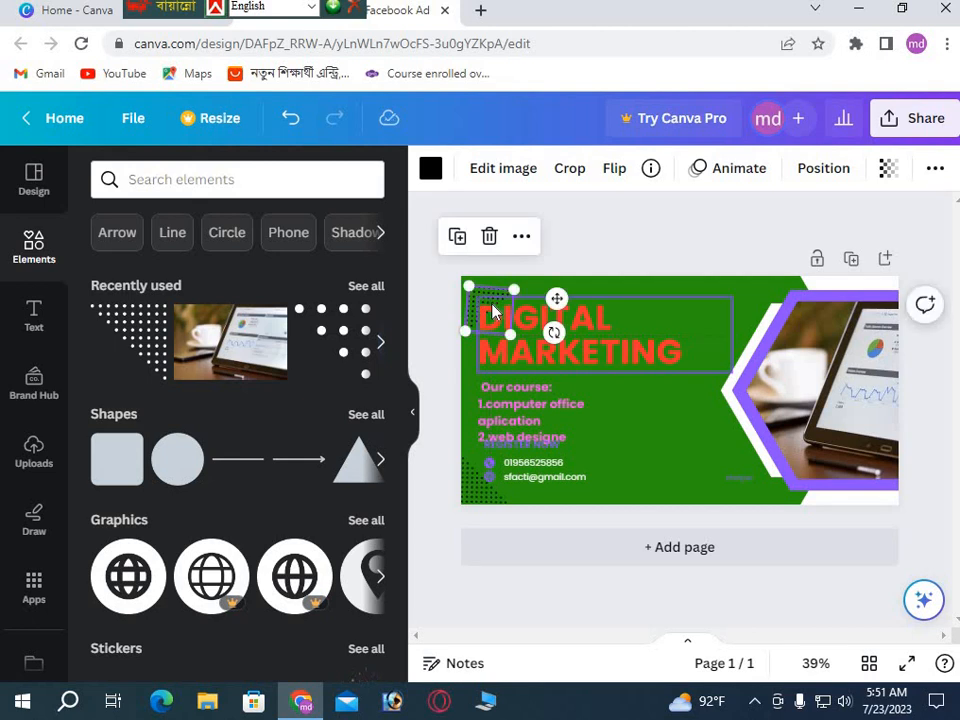
left_click_drag(553, 332, 501, 318)
Move the 'Our course' list right and shift the REGISTER NOW line up and left.
left_click(674, 428)
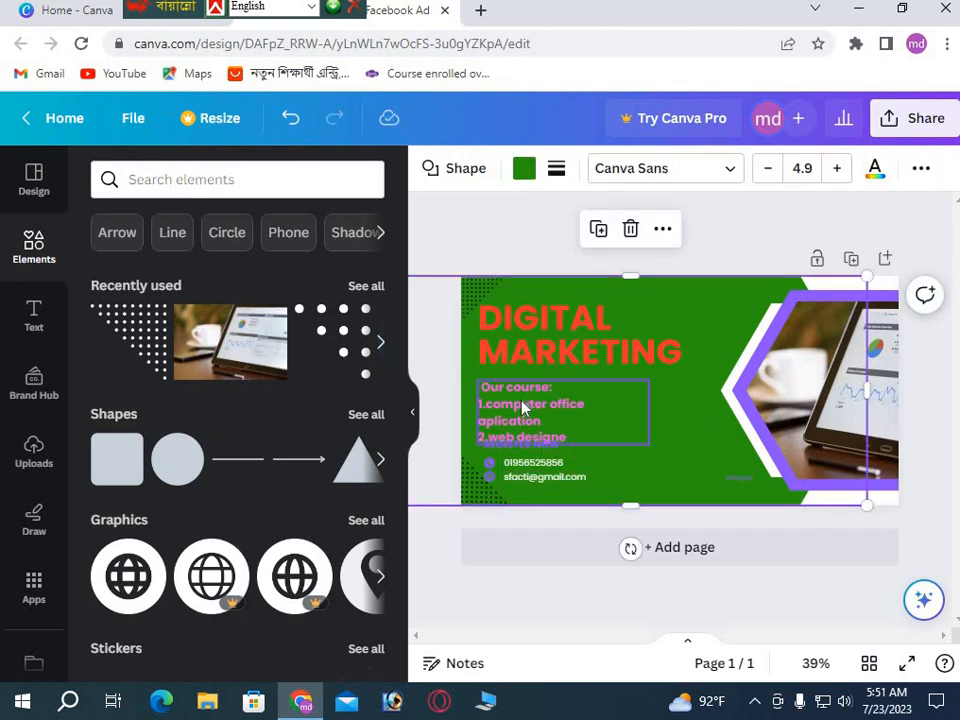
left_click_drag(522, 407, 600, 425)
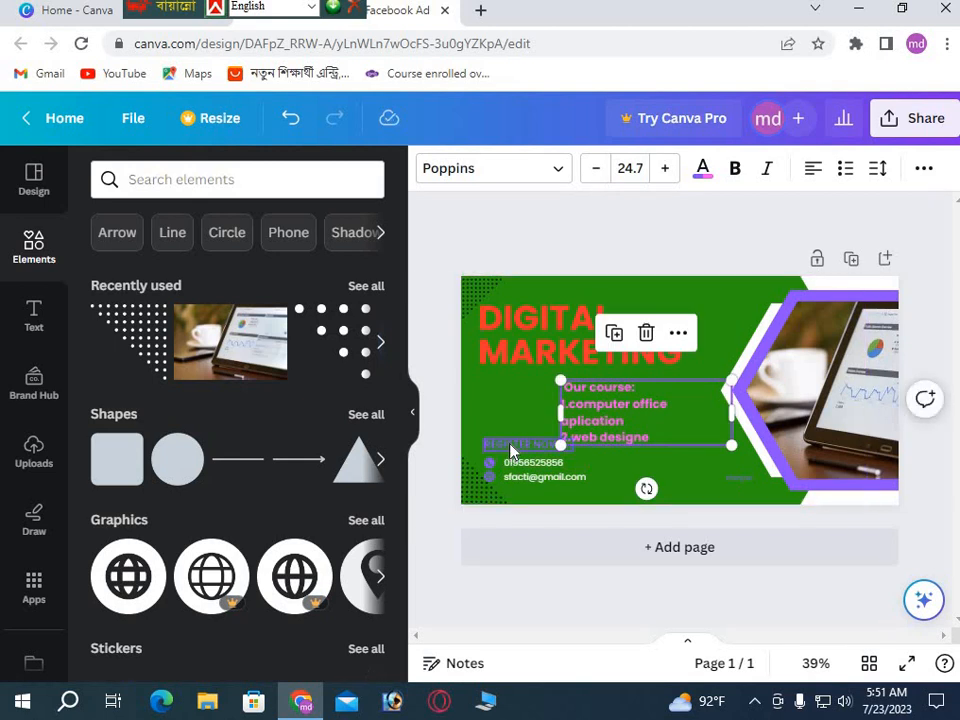
left_click(510, 450)
left_click_drag(510, 450, 493, 421)
left_click(567, 482)
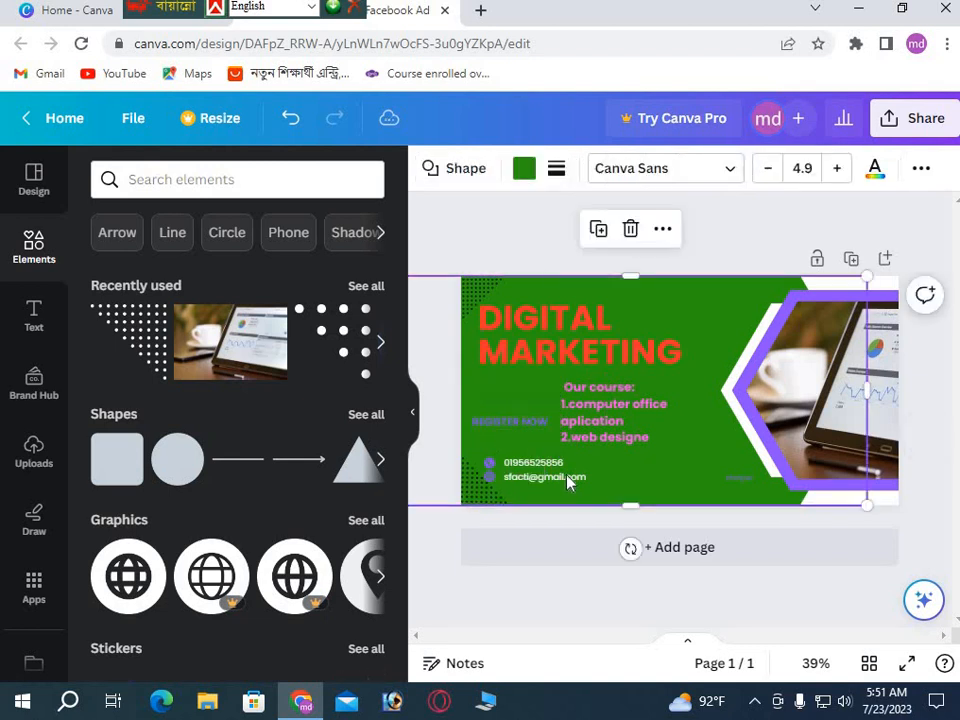
Nudge the 'Our course' list slightly right and down, and shrink it from its corner.
left_click(530, 466)
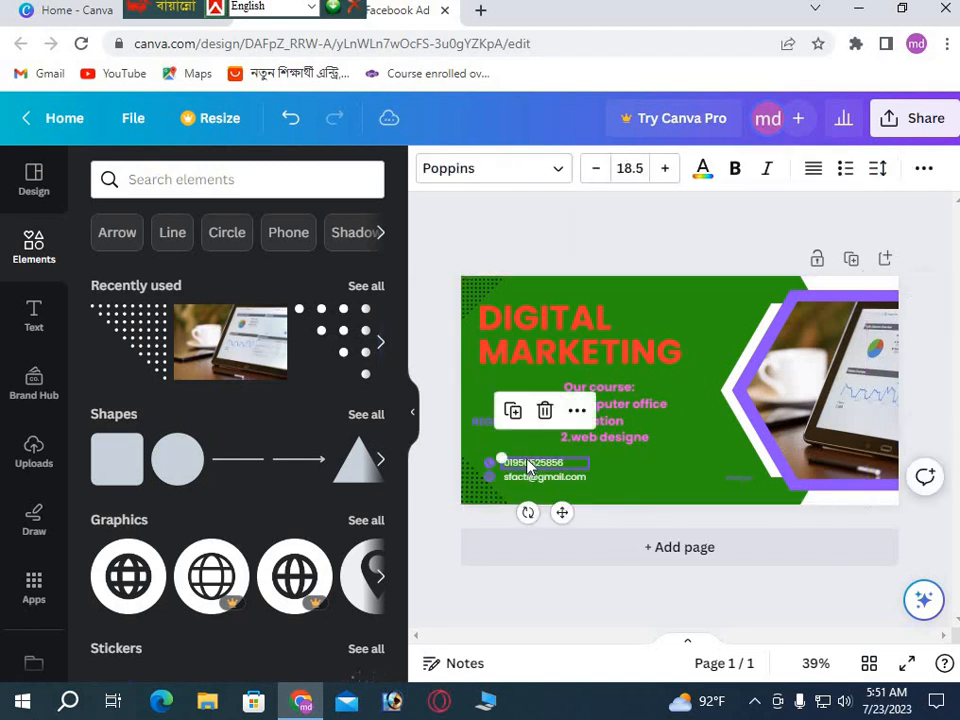
left_click(641, 477)
left_click_drag(606, 414, 613, 417)
left_click_drag(738, 386, 721, 390)
left_click(683, 483)
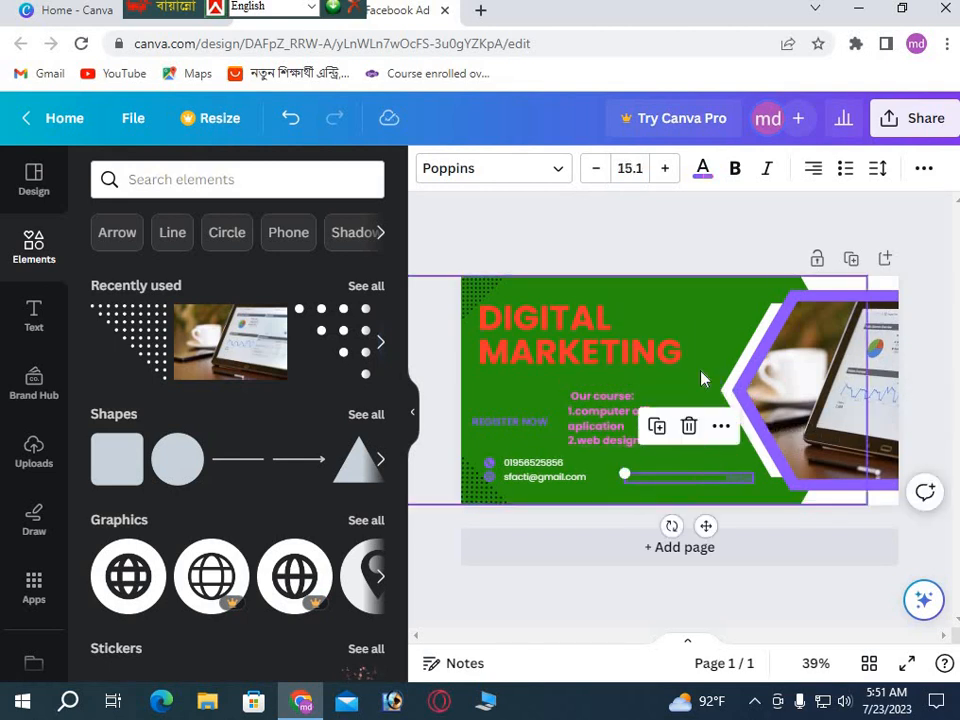
left_click(692, 354)
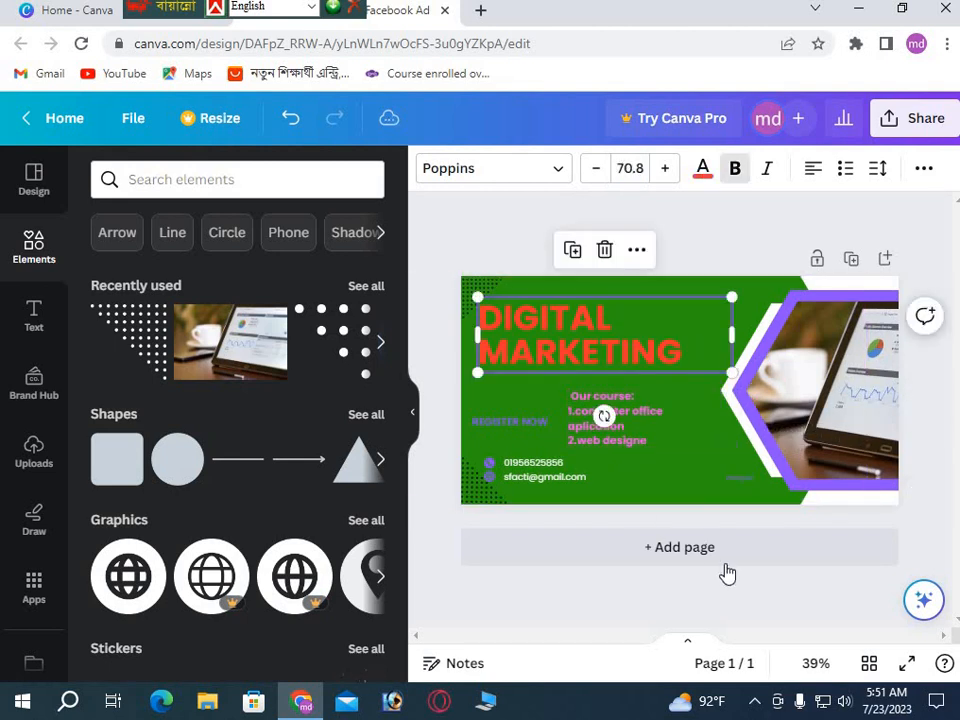
left_click(602, 493)
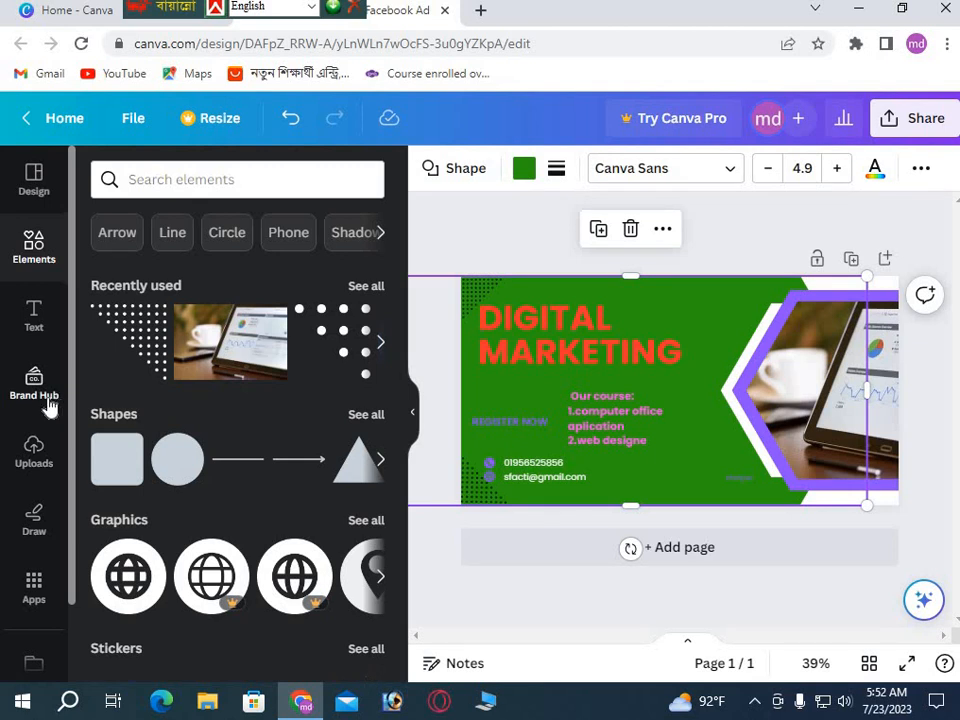
Show the Text panel's font combinations and scroll down to the Sale design.
left_click(33, 316)
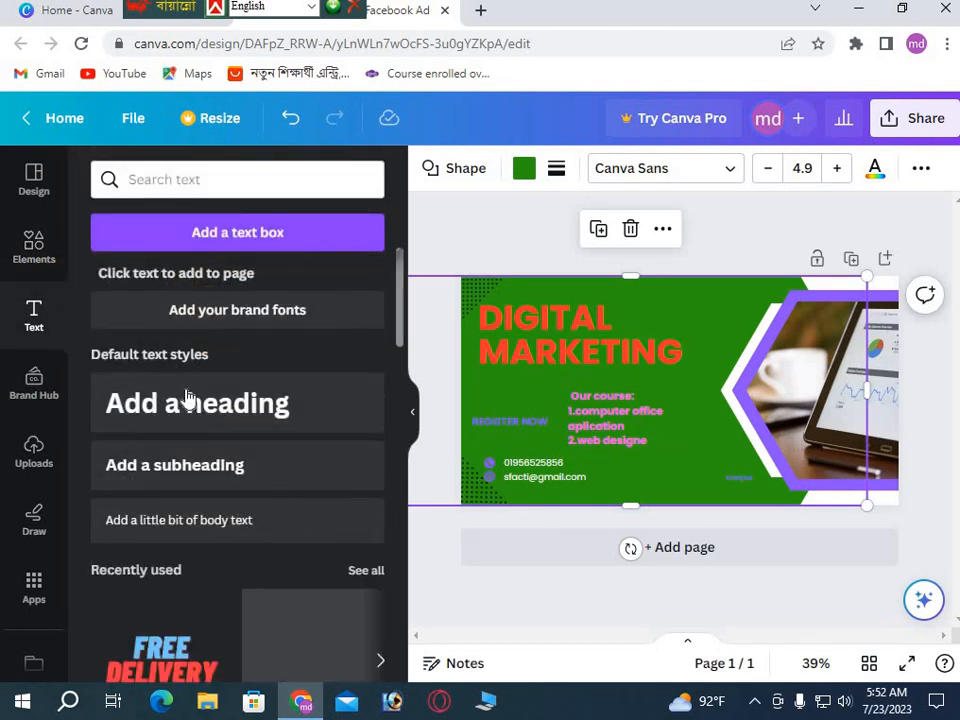
scroll(220, 468, "down", 3)
scroll(218, 470, "down", 3)
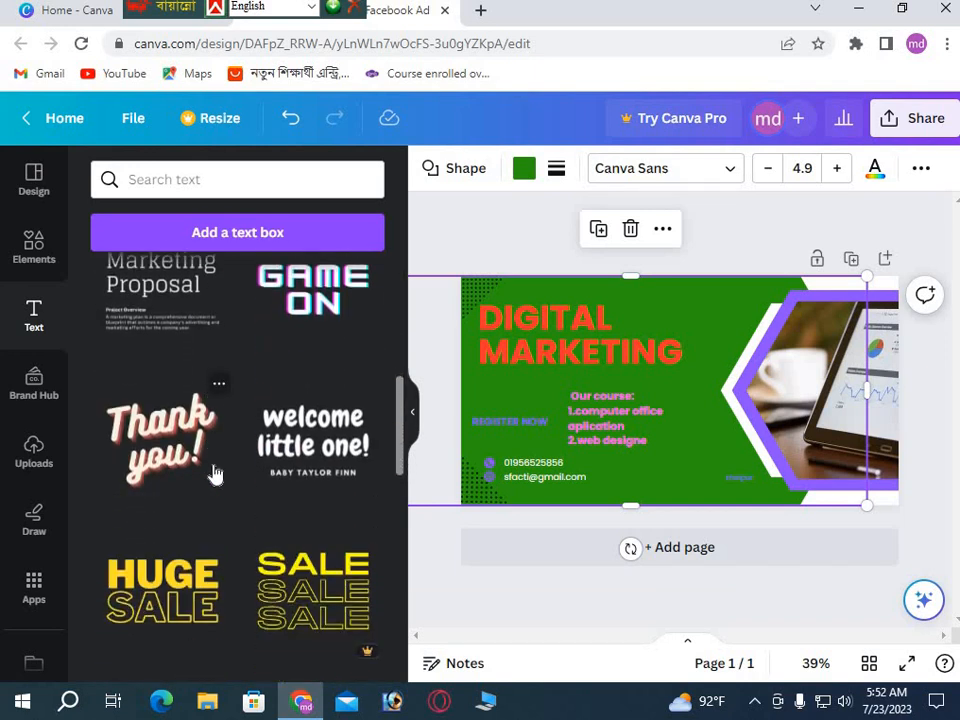
scroll(215, 473, "down", 1)
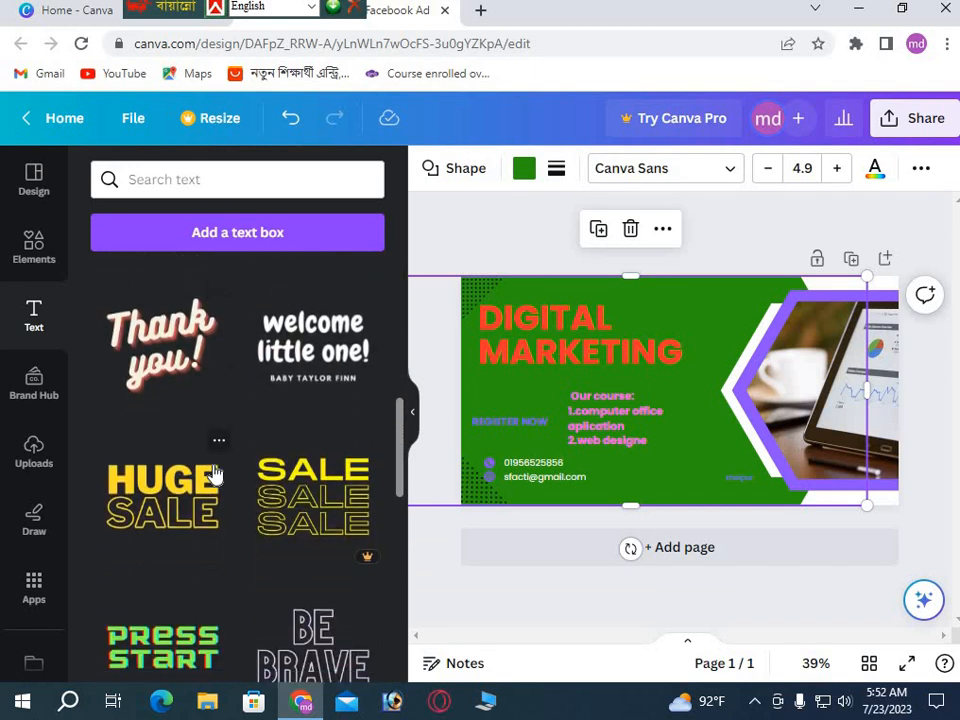
scroll(215, 472, "down", 3)
scroll(215, 472, "down", 1)
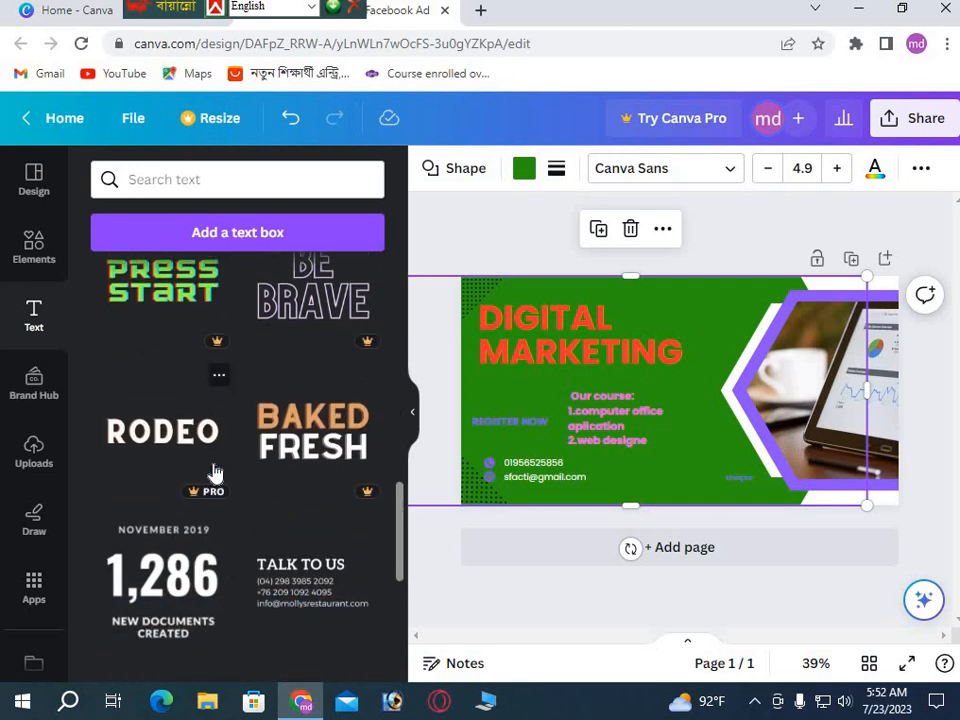
scroll(213, 472, "down", 3)
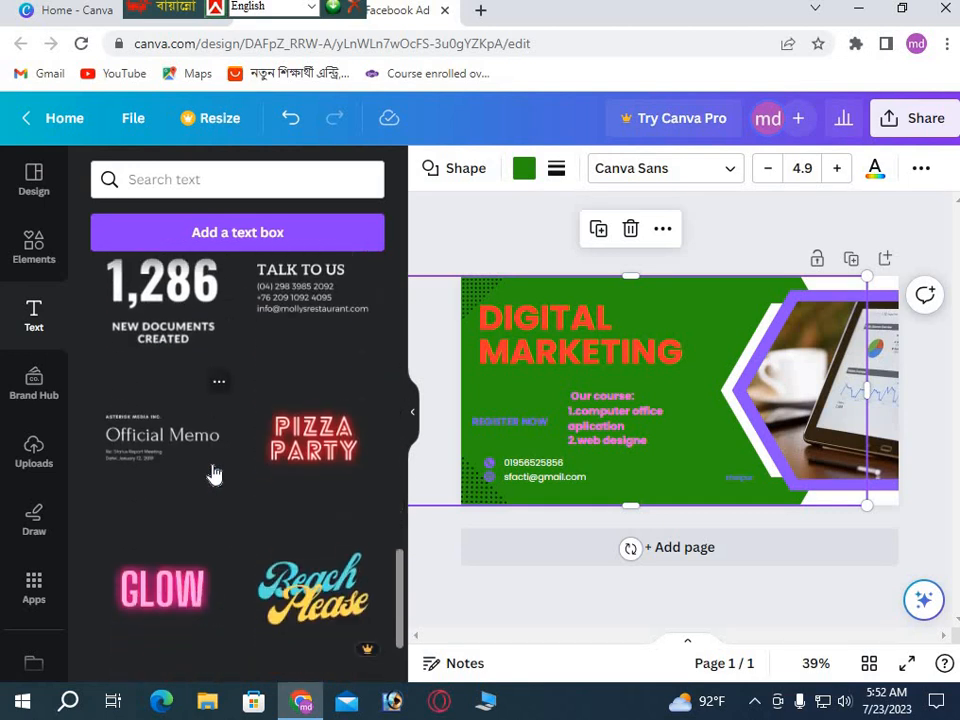
scroll(213, 472, "down", 2)
scroll(203, 512, "down", 2)
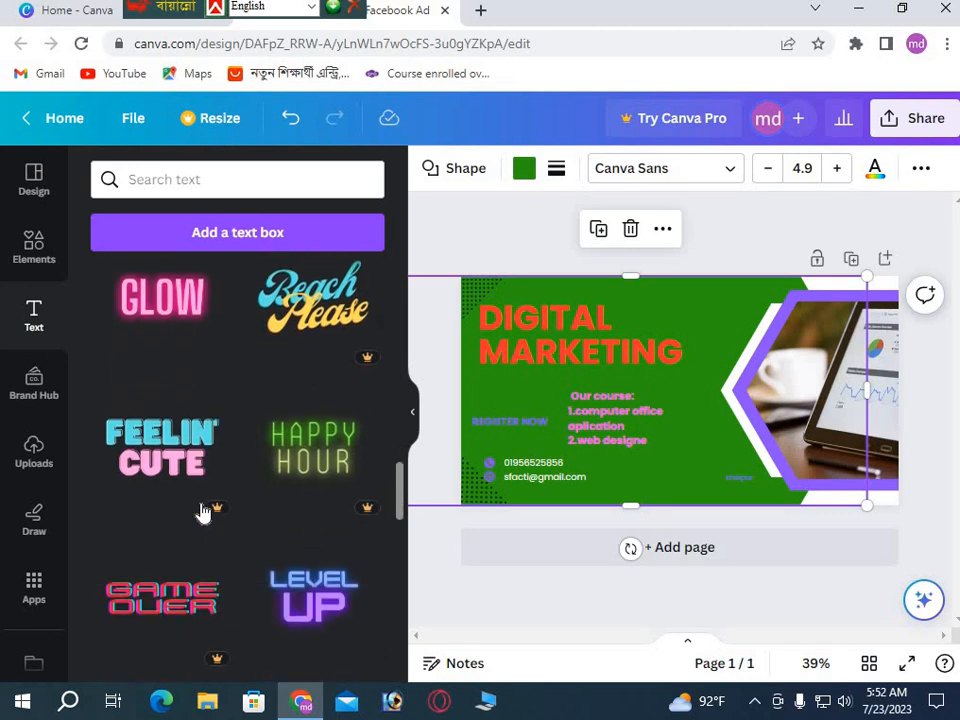
scroll(203, 512, "down", 1)
scroll(203, 512, "down", 3)
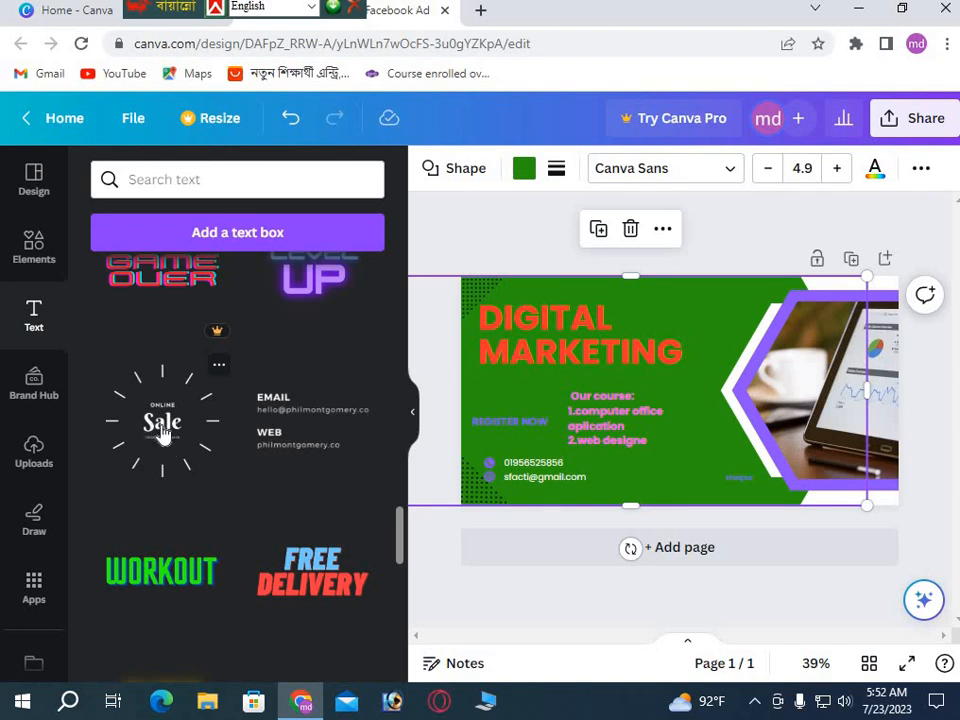
Add the Online Sale text design and shrink it to about half size.
left_click(164, 436)
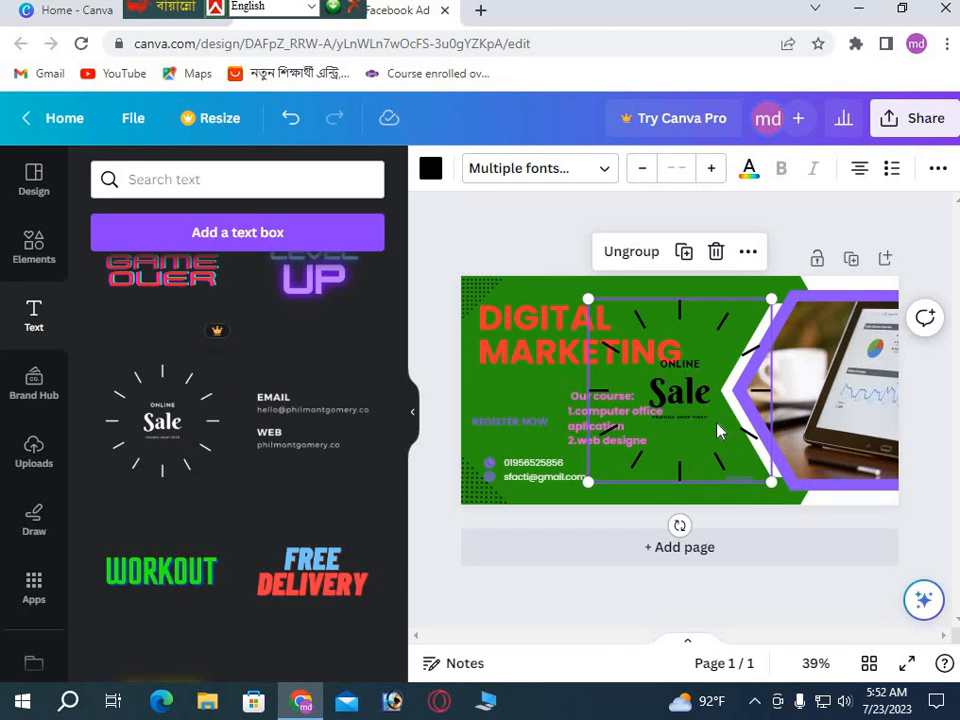
left_click_drag(769, 482, 680, 400)
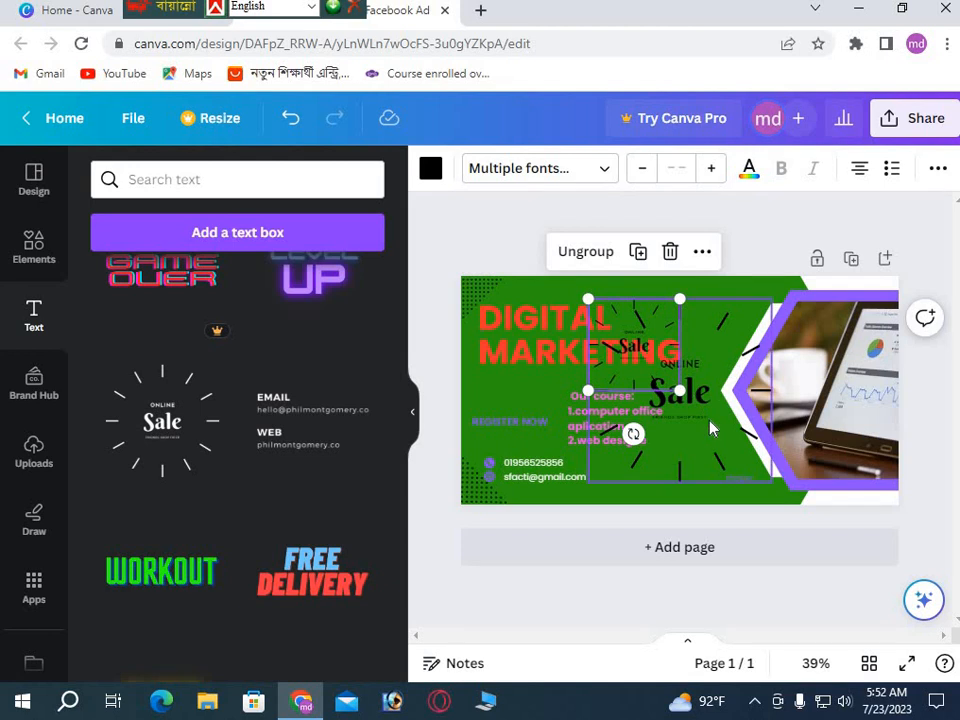
key("ctrl+z")
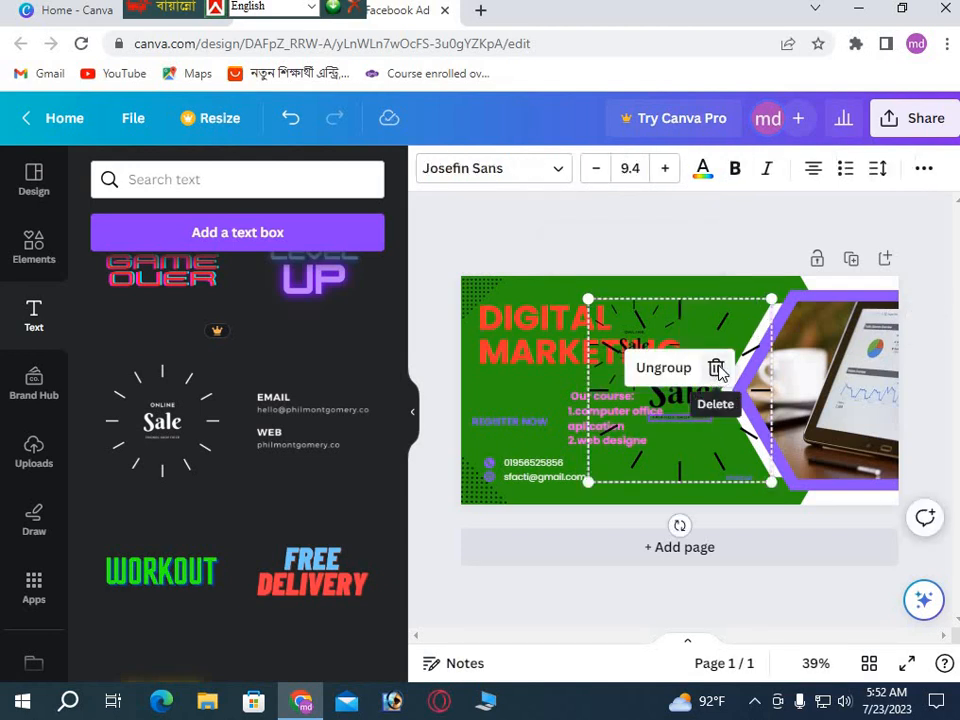
left_click(708, 418)
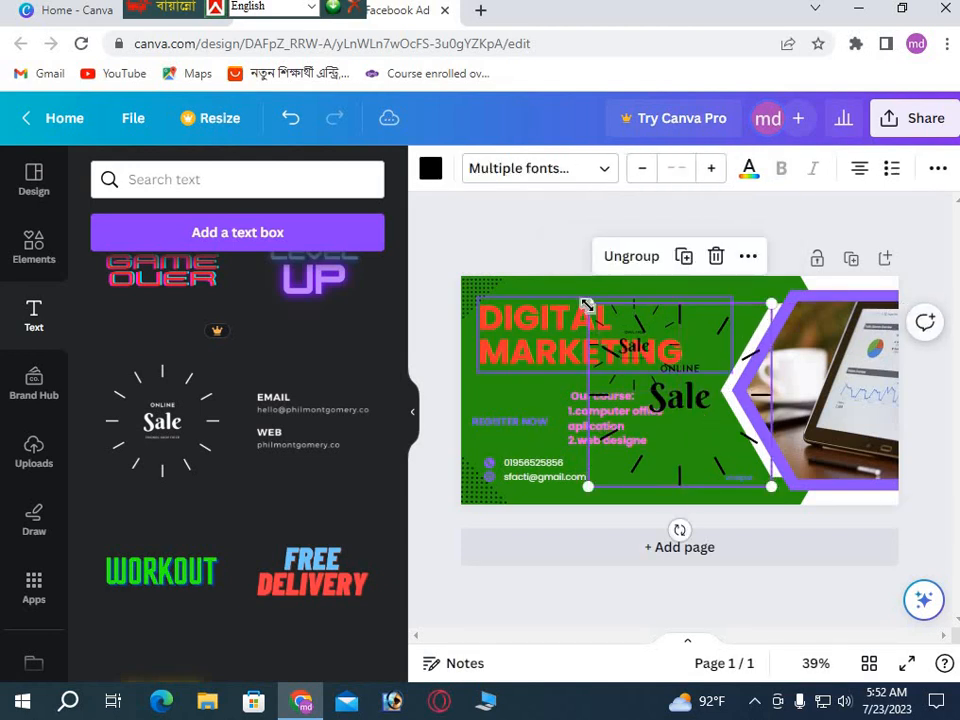
left_click_drag(588, 300, 657, 375)
left_click_drag(772, 487, 726, 436)
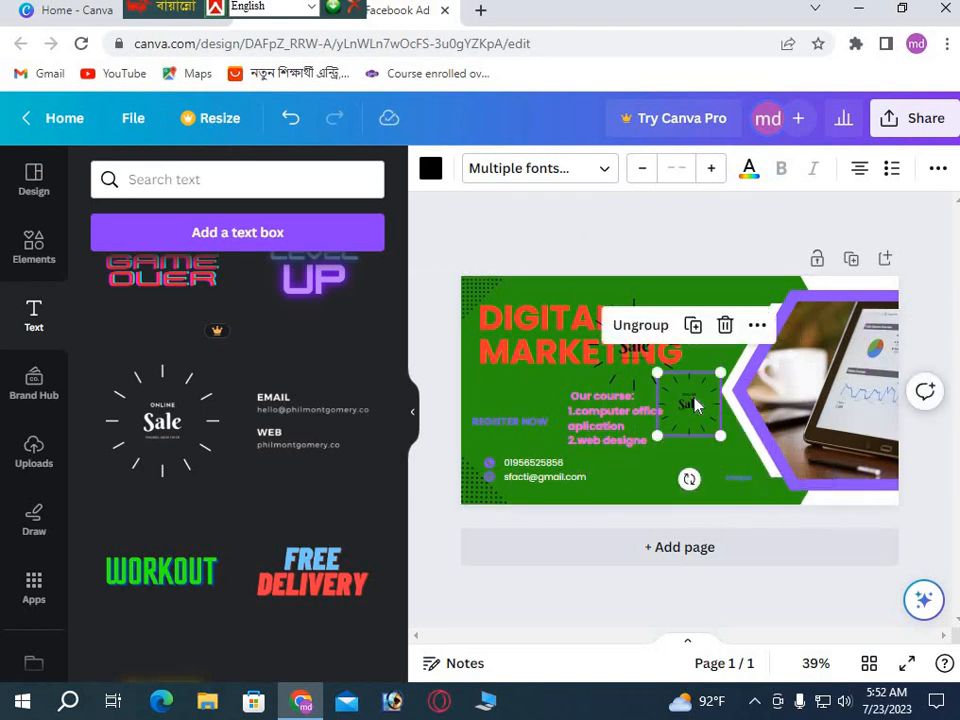
left_click_drag(690, 399, 690, 420)
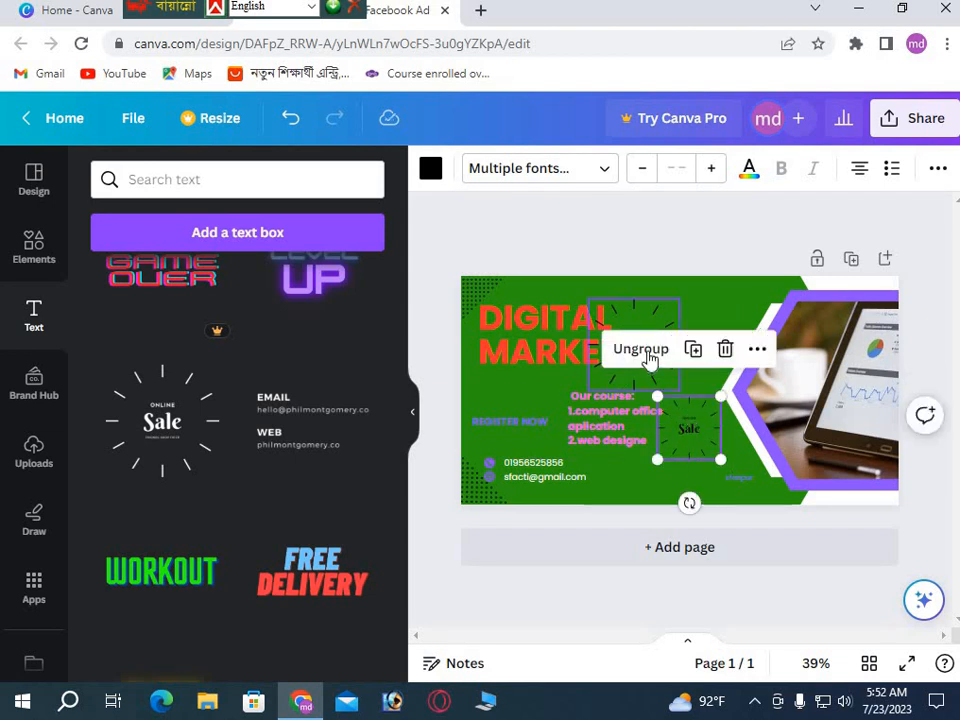
Delete the duplicate Sale badge and place the remaining one at the top beside MARKETING.
left_click(645, 320)
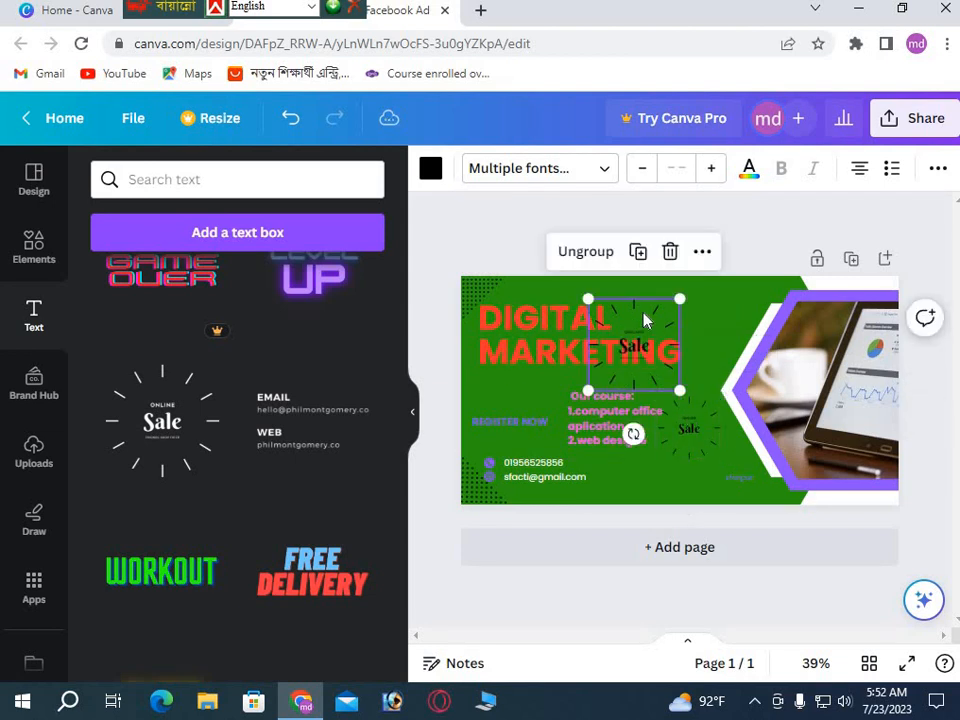
key("Delete")
left_click(694, 444)
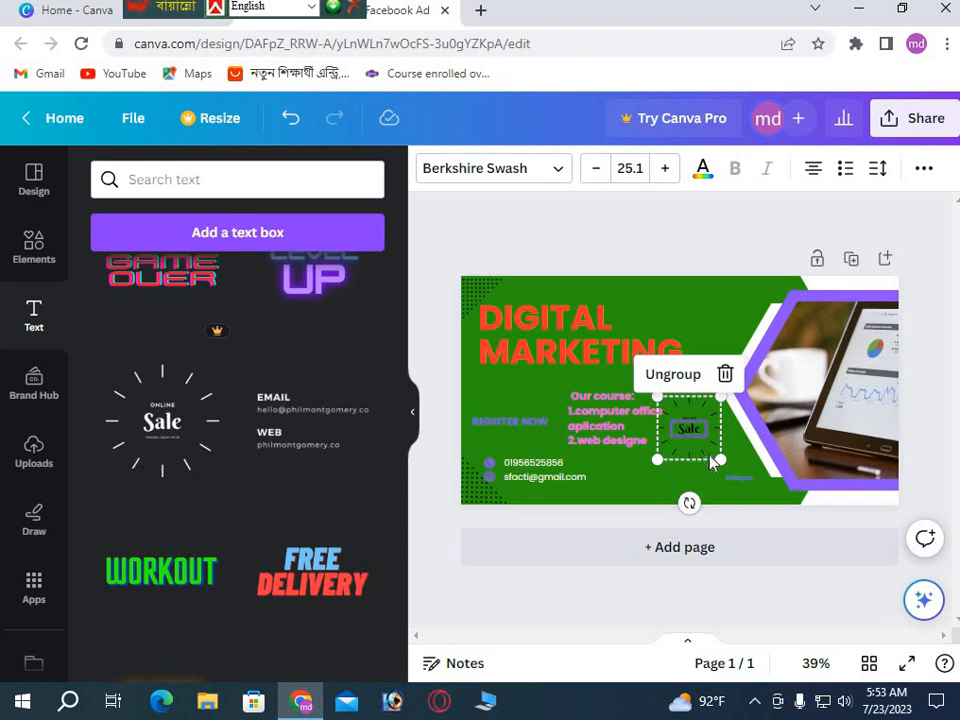
left_click_drag(722, 457, 725, 461)
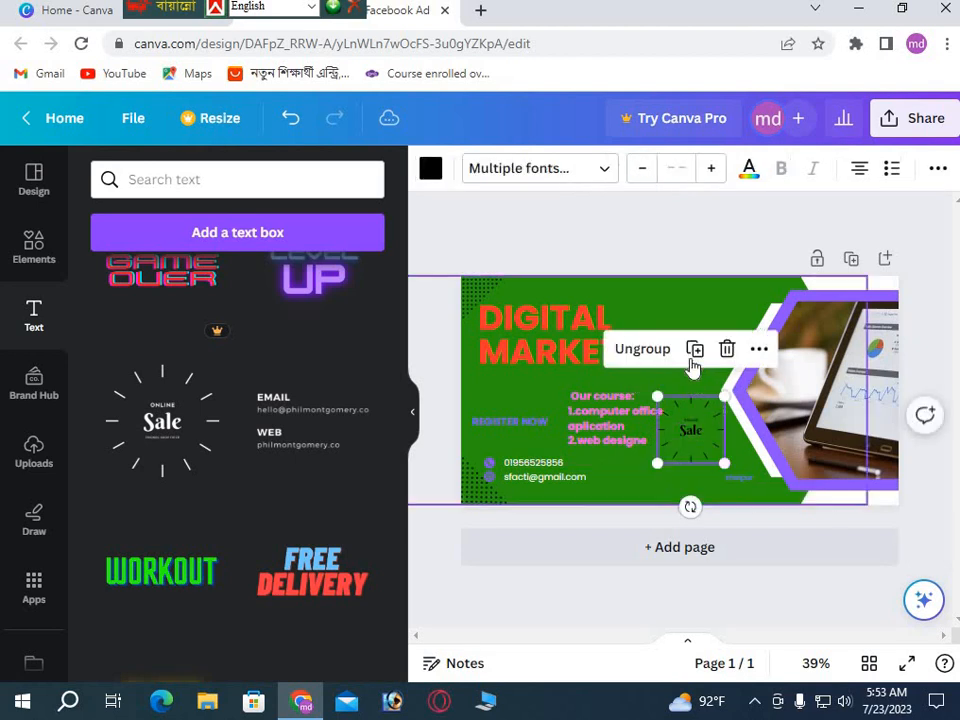
left_click(706, 474)
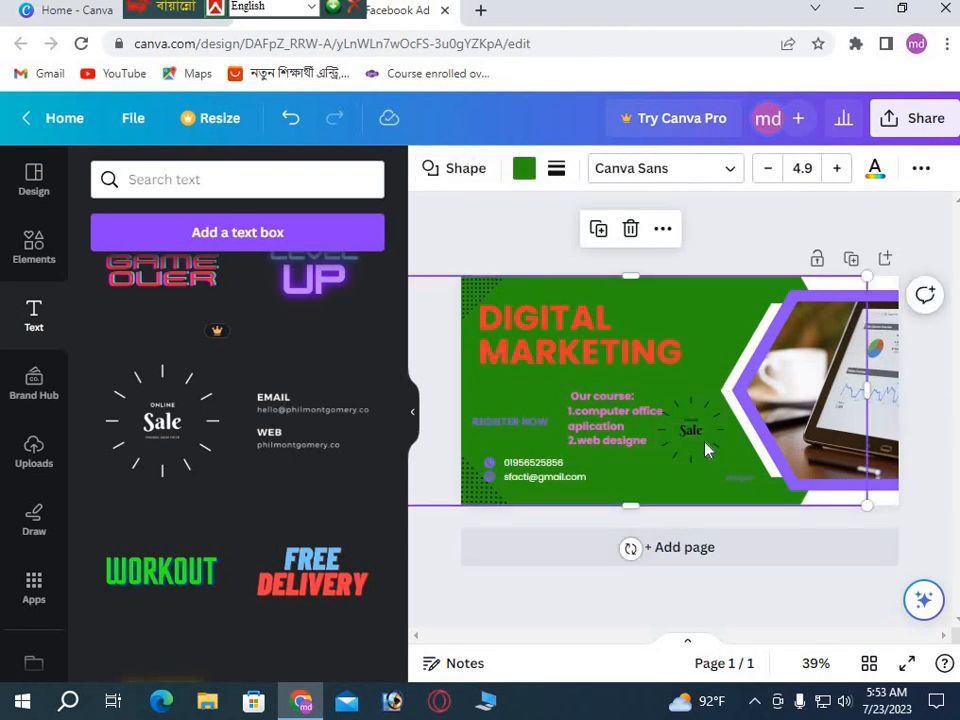
left_click_drag(700, 445, 720, 315)
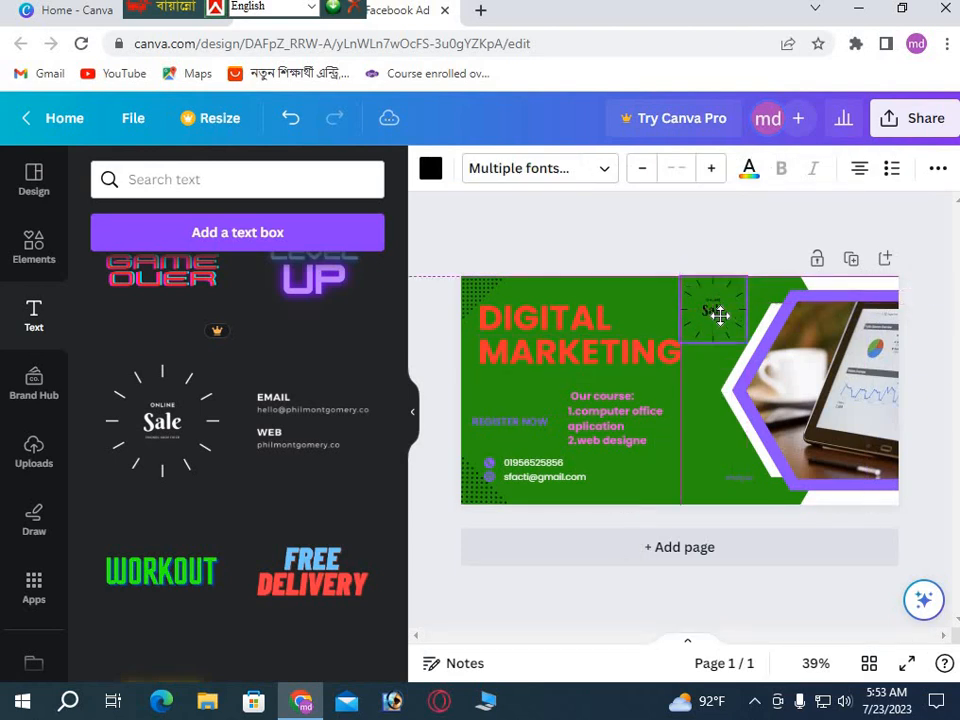
left_click(654, 476)
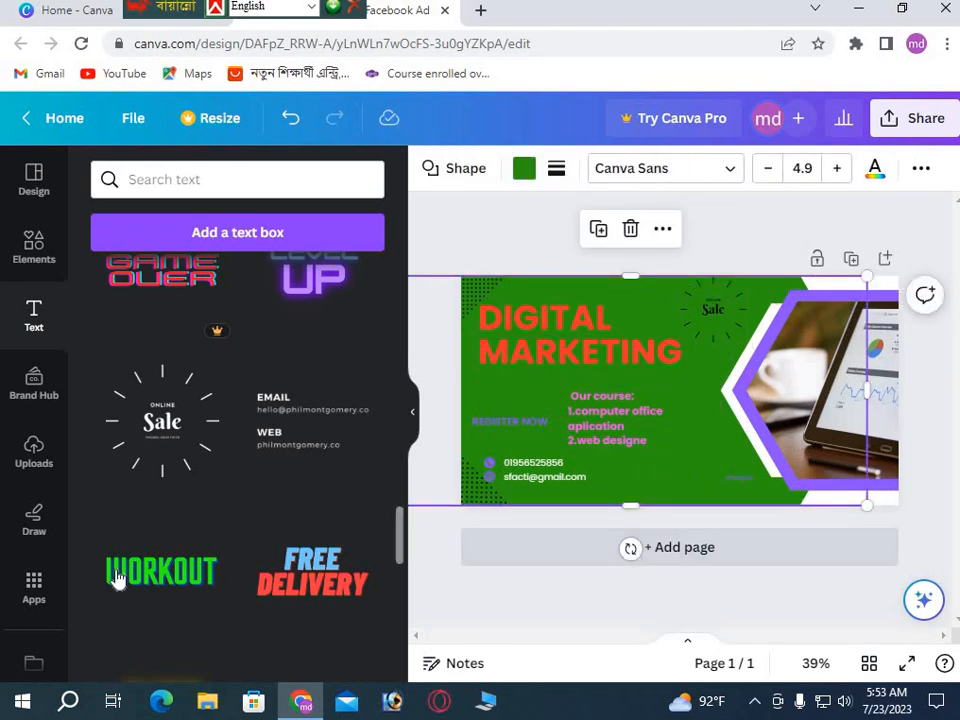
scroll(198, 580, "up", 15)
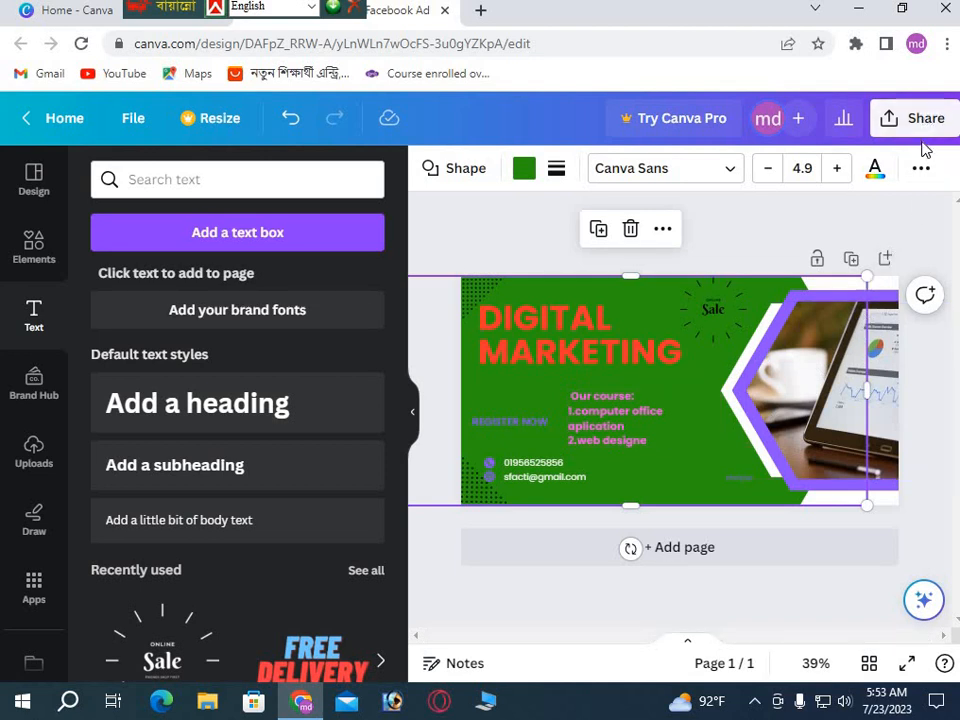
left_click(727, 256)
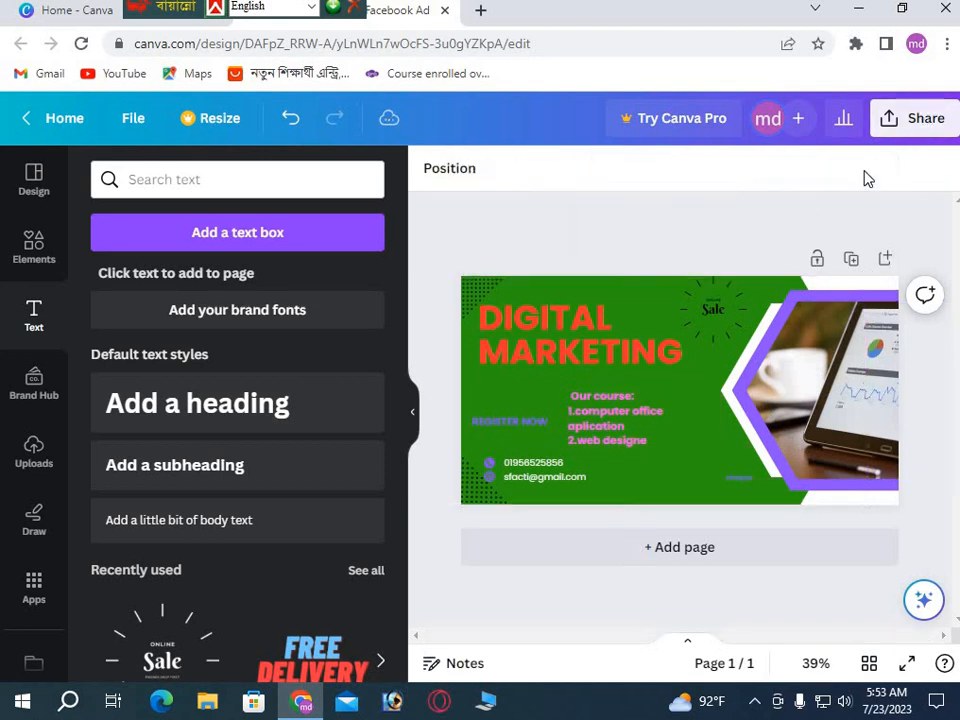
left_click(924, 122)
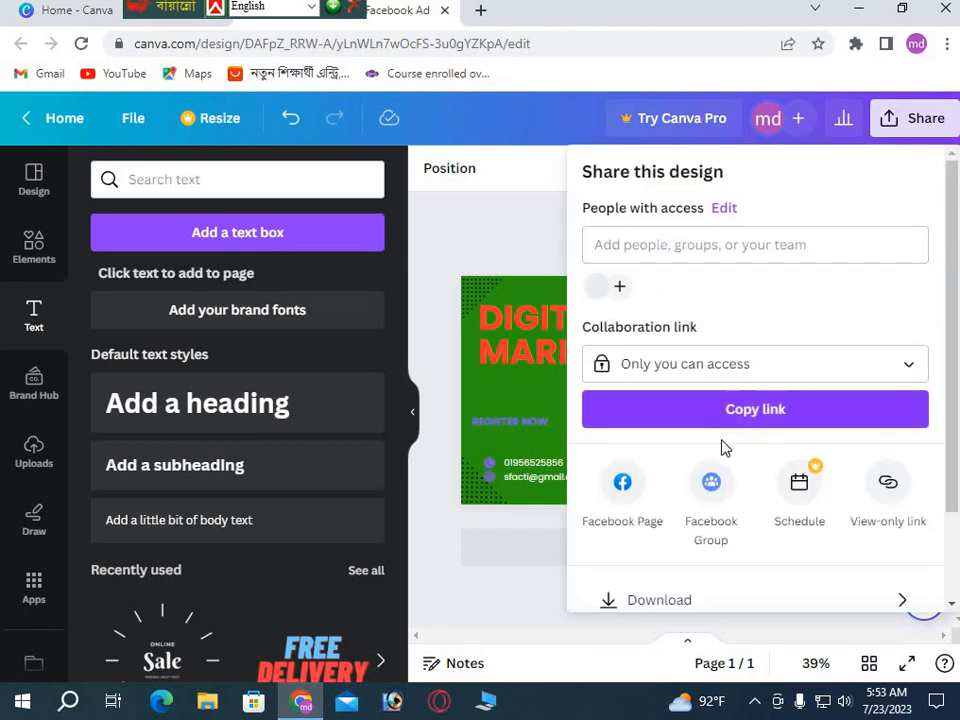
scroll(669, 585, "down", 2)
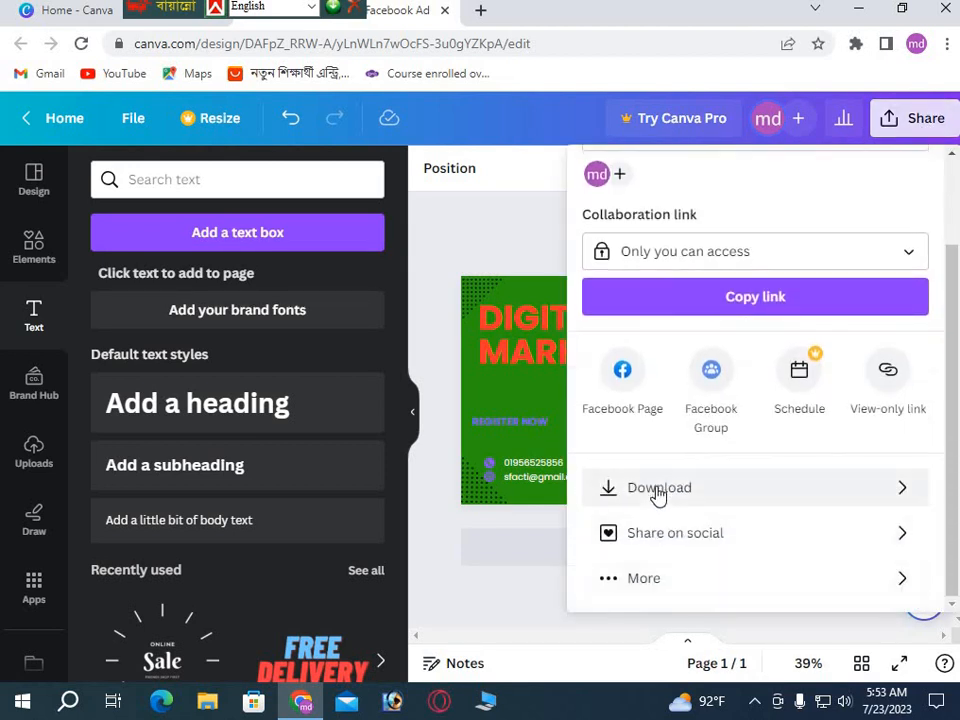
left_click(658, 488)
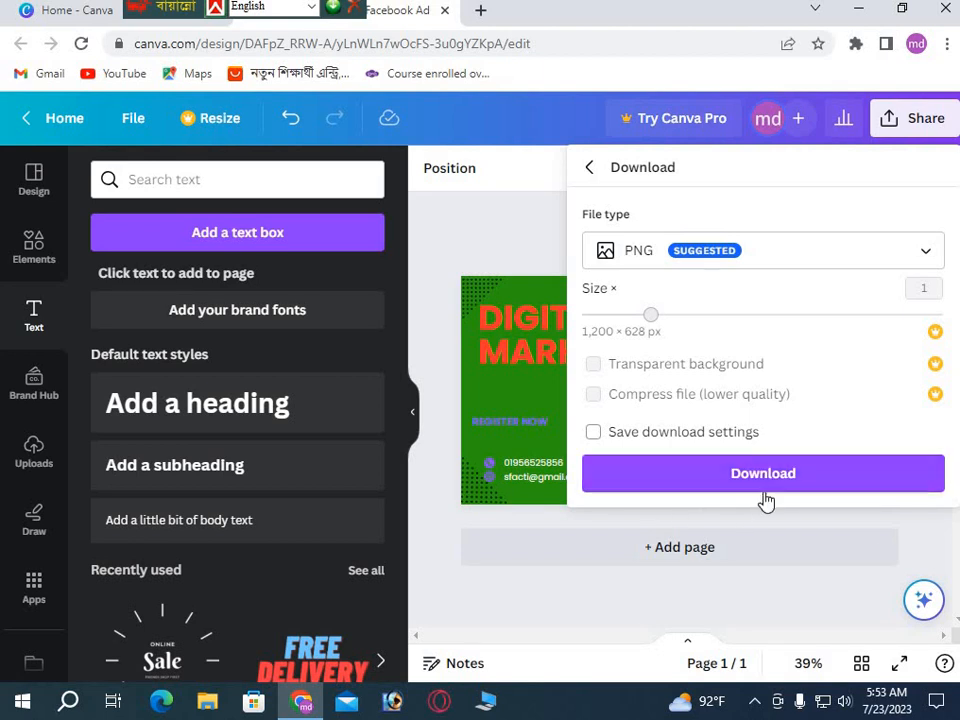
left_click(763, 478)
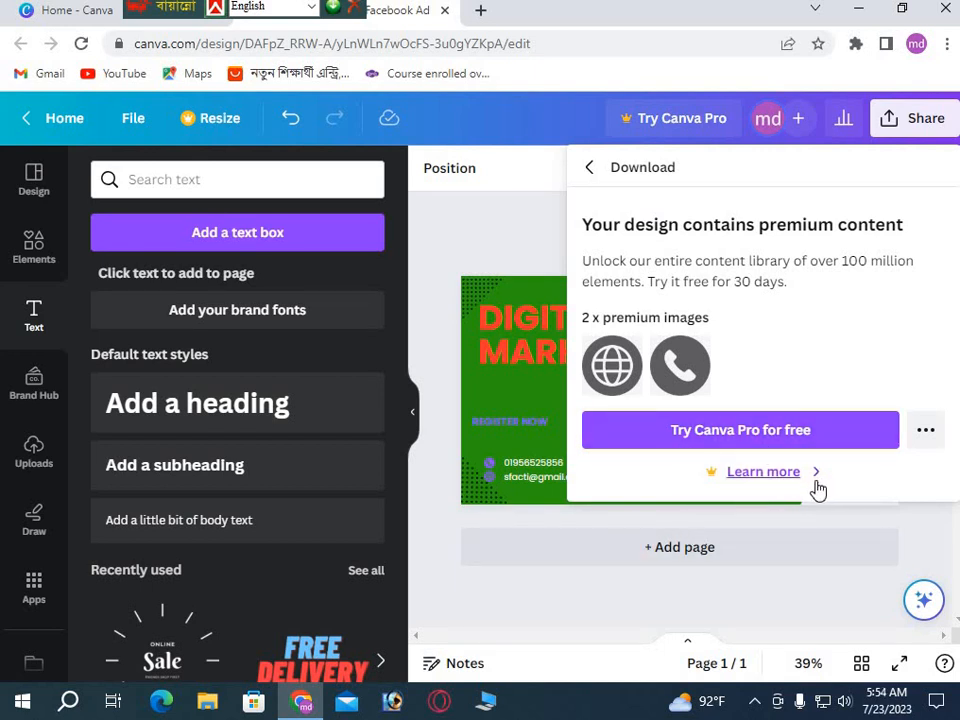
left_click(538, 522)
left_click(688, 320)
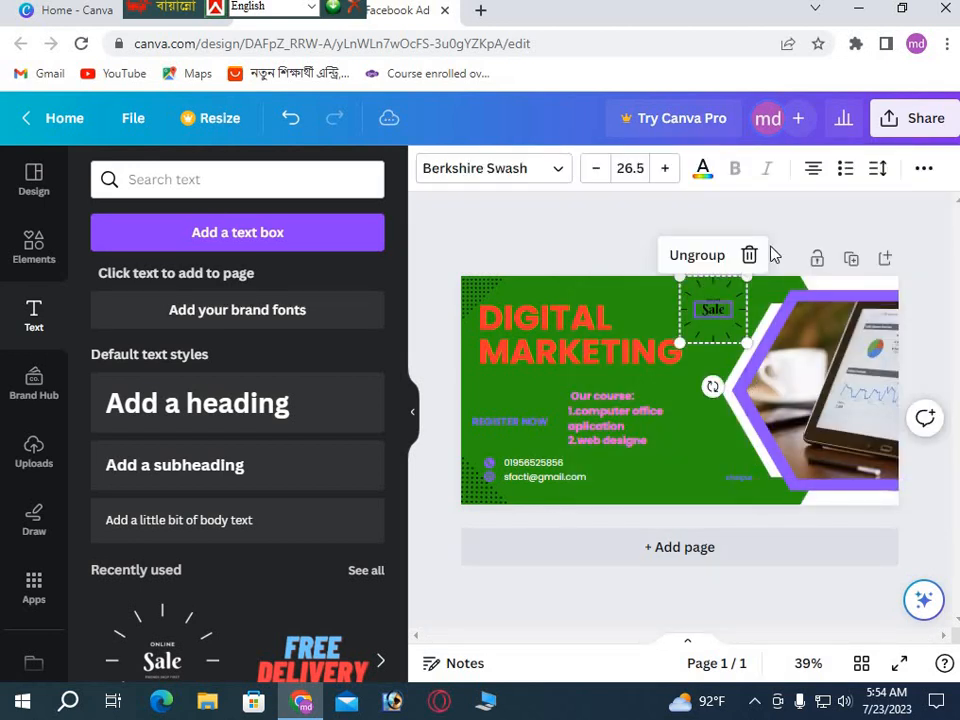
Delete the Sale text and sunburst lines, then retry the PNG download and close the premium notice.
left_click(749, 257)
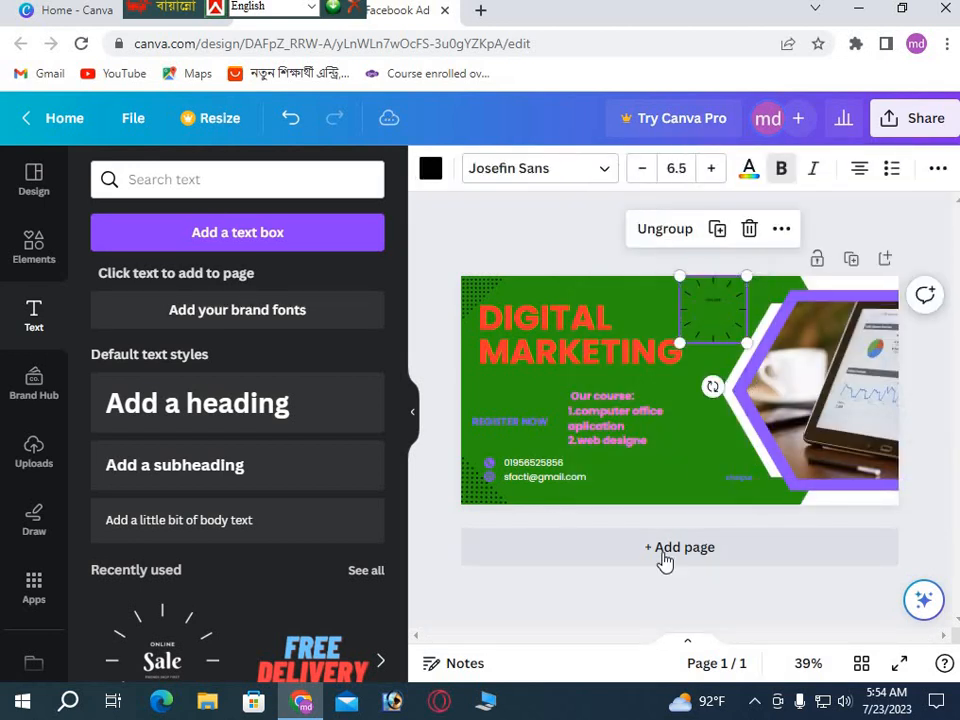
left_click(749, 230)
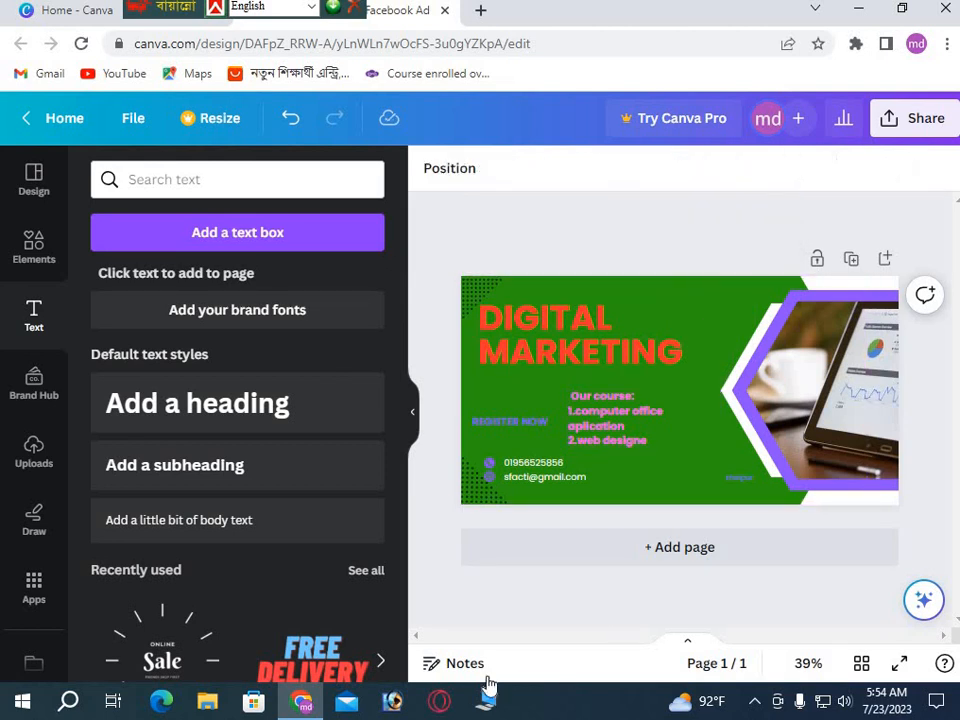
left_click(921, 120)
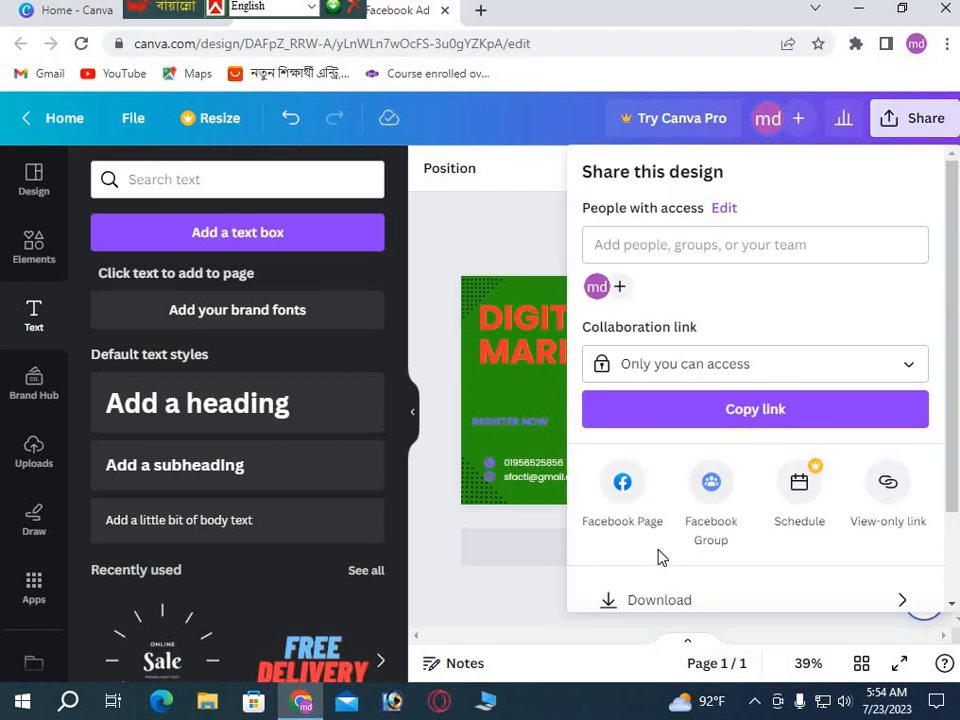
scroll(660, 557, "down", 2)
left_click(671, 495)
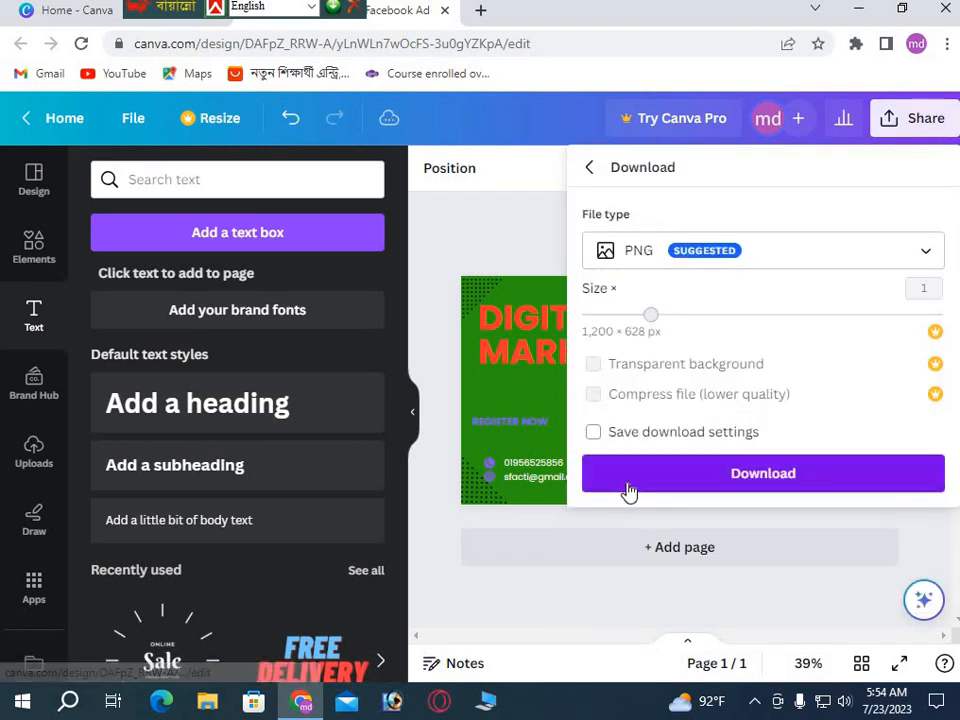
left_click(724, 477)
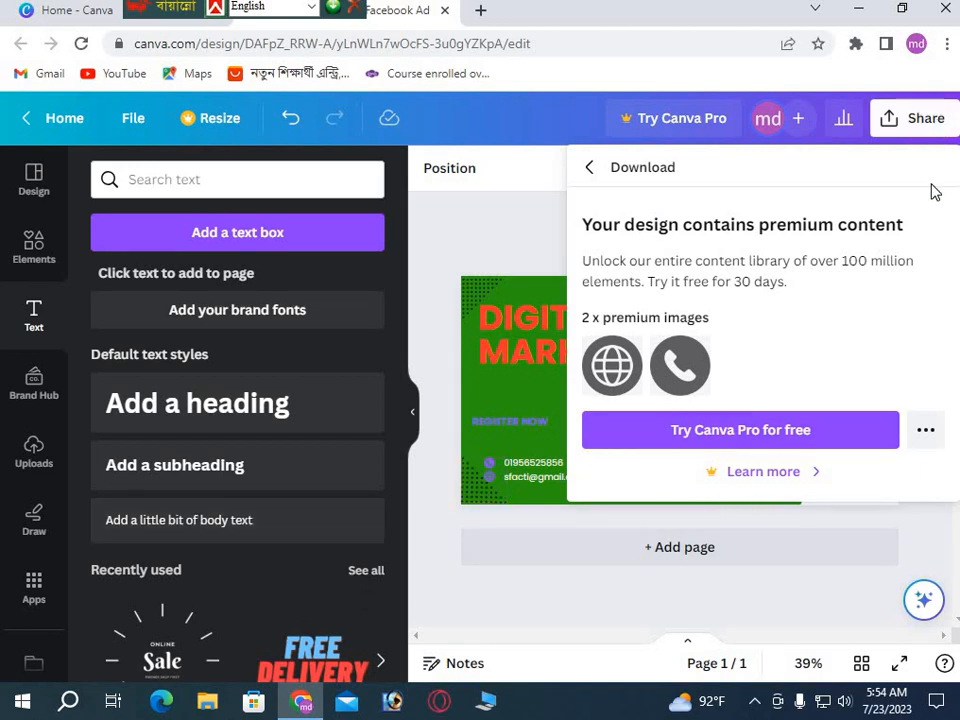
left_click(487, 530)
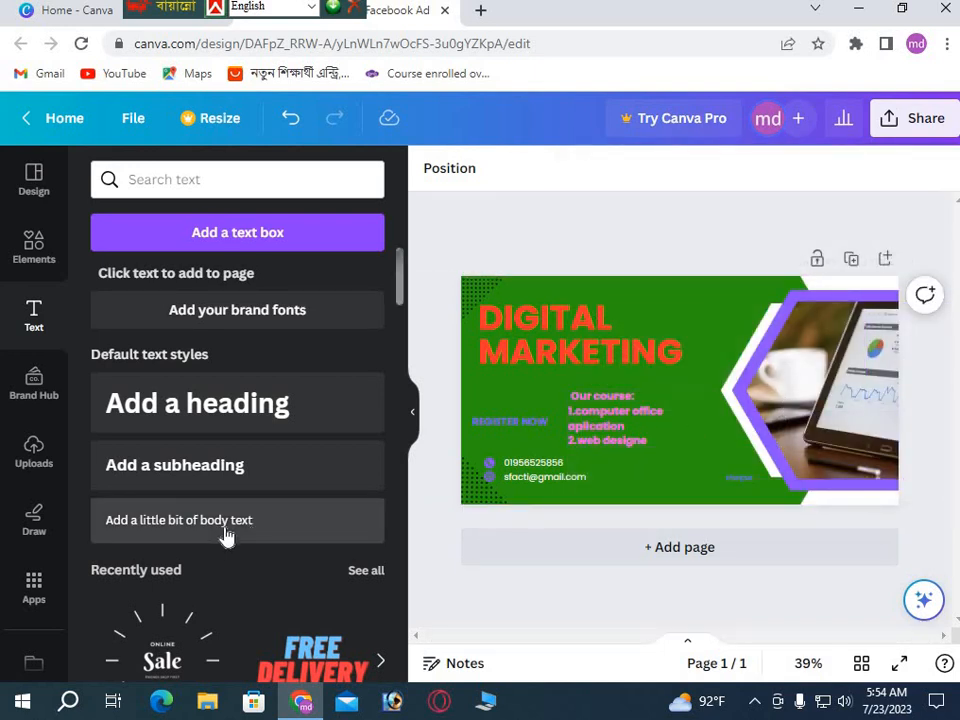
scroll(225, 536, "down", 2)
scroll(225, 536, "up", 2)
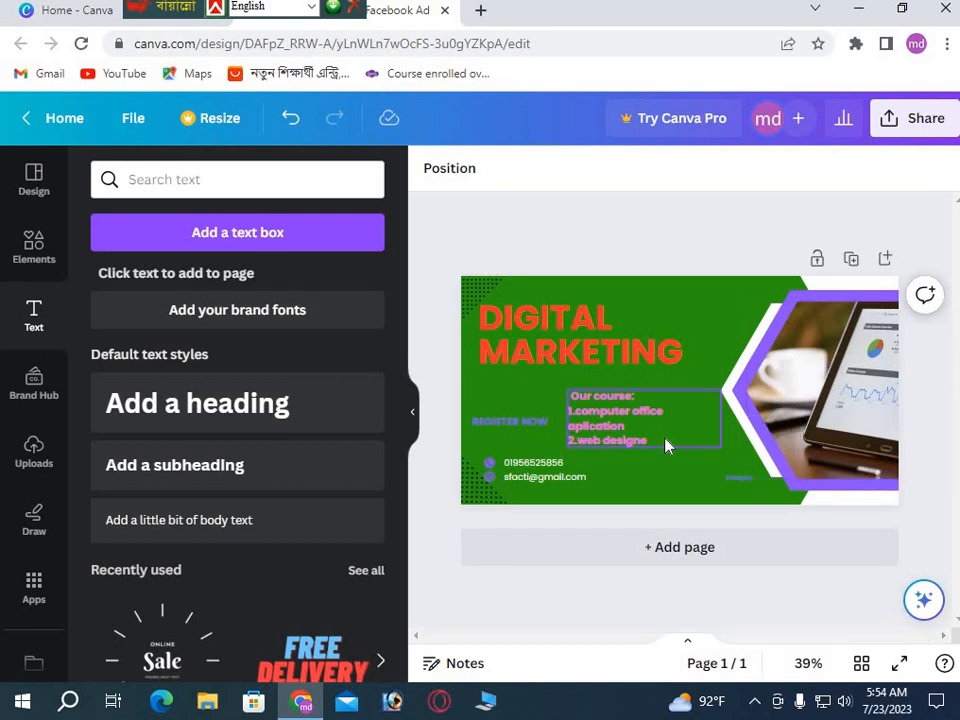
Retry the PNG download, dismiss the premium notice, and show the hidden taskbar tray icons.
left_click(657, 475)
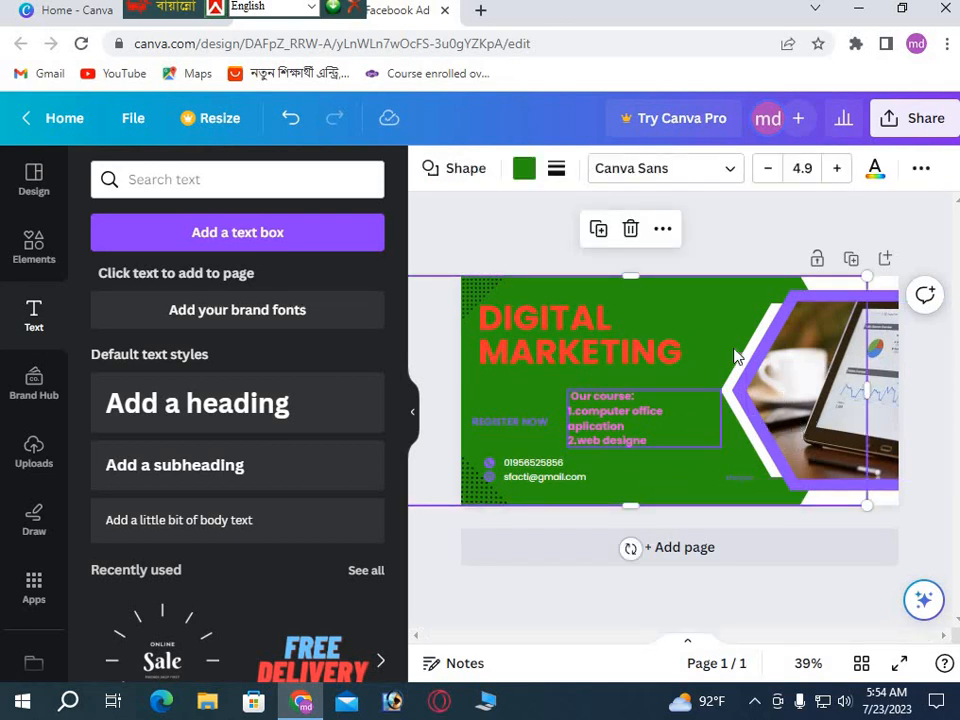
left_click(922, 123)
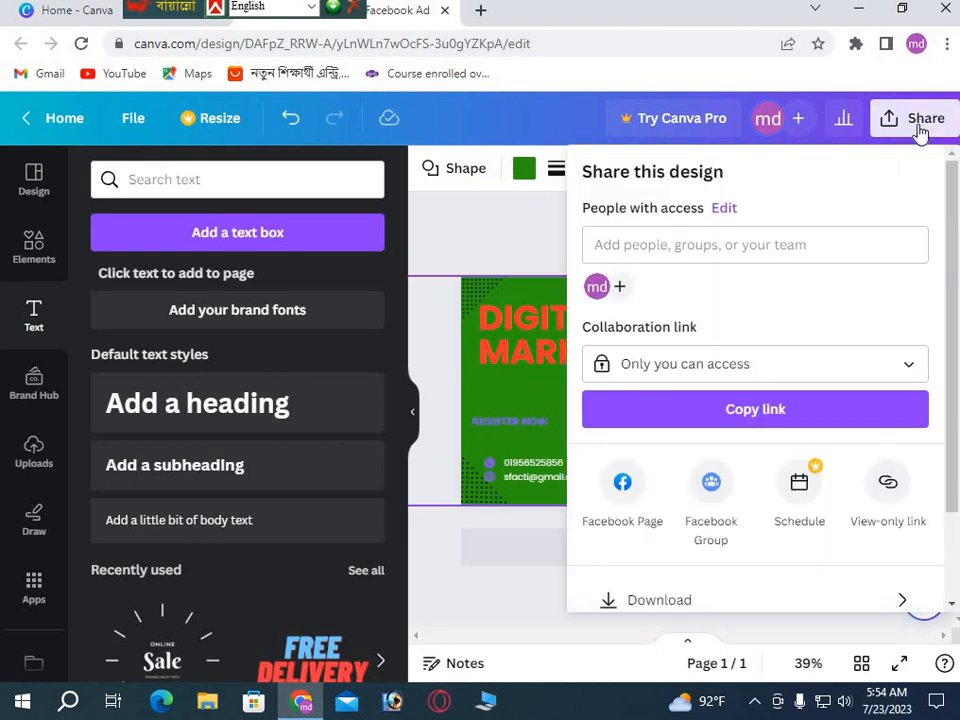
scroll(658, 446, "down", 2)
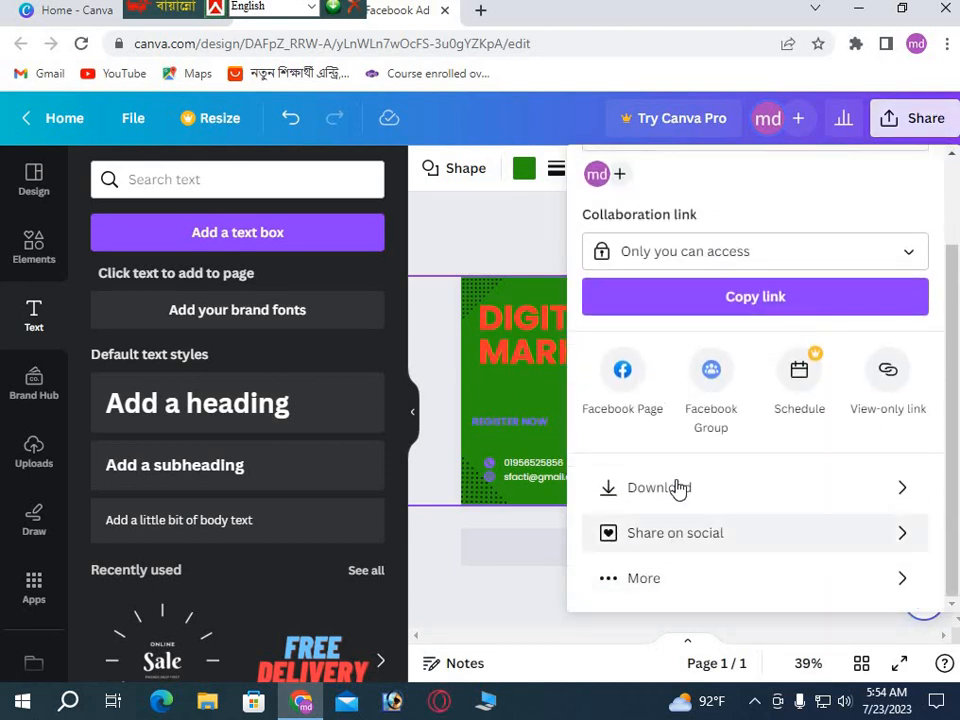
left_click(645, 490)
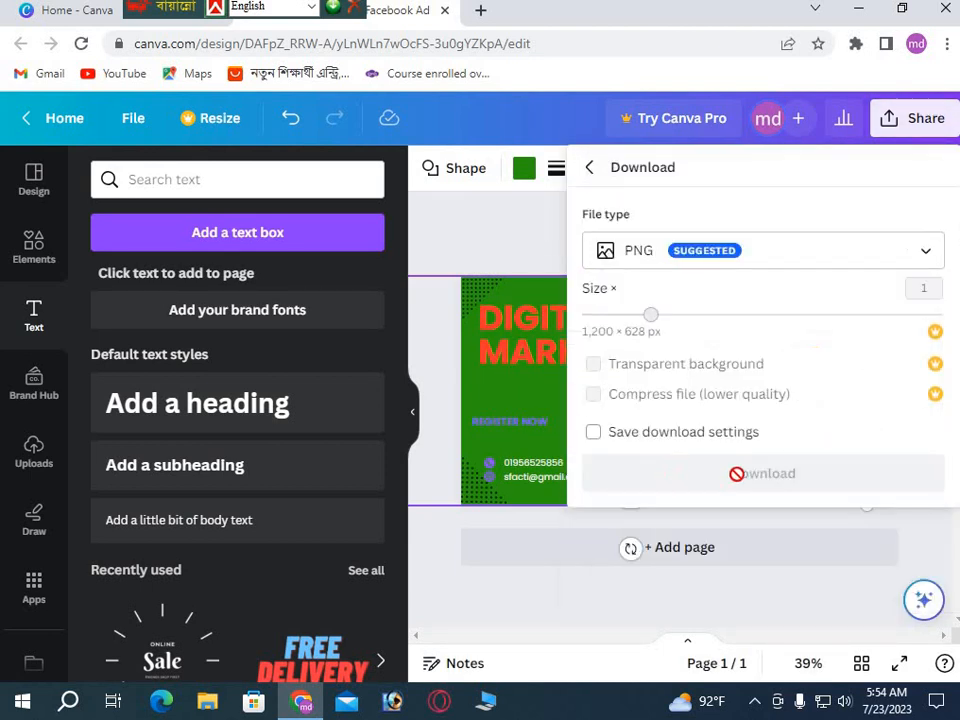
left_click(760, 476)
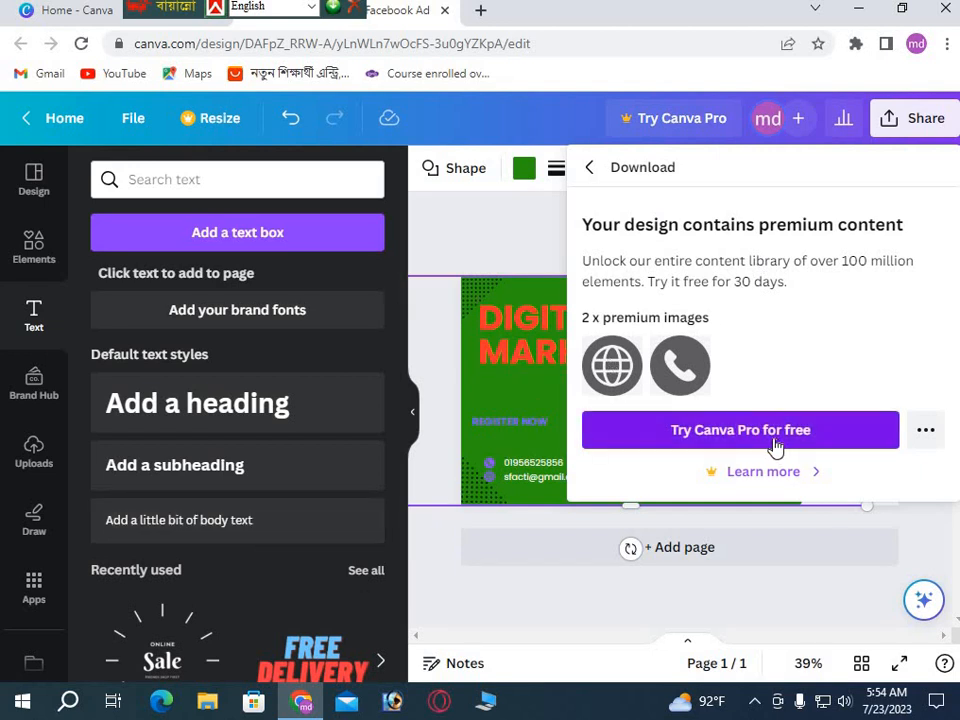
left_click(488, 521)
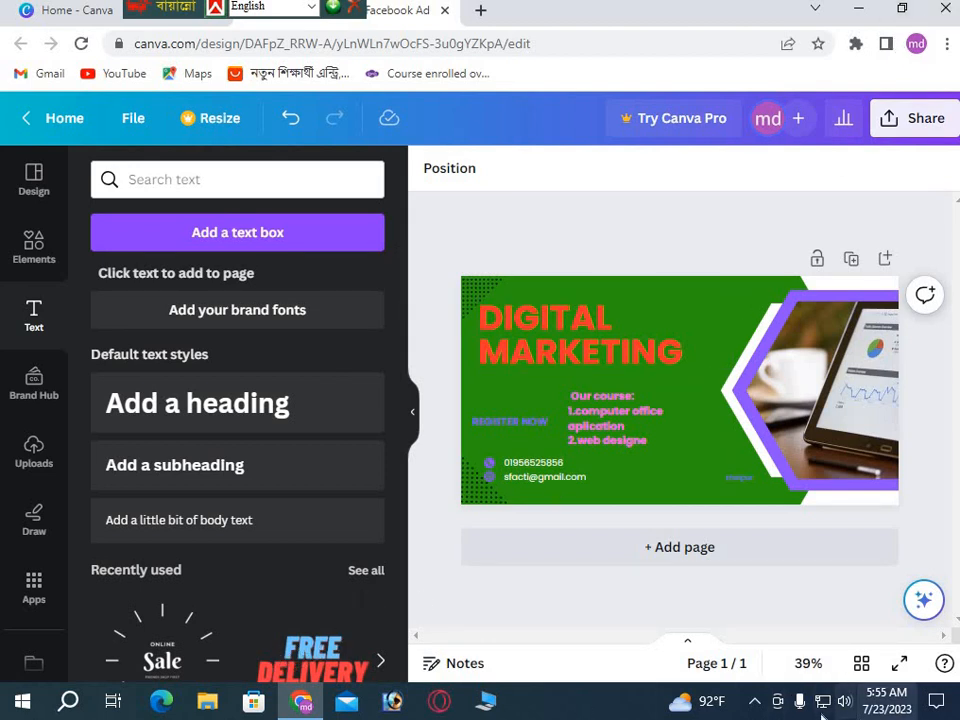
left_click(752, 700)
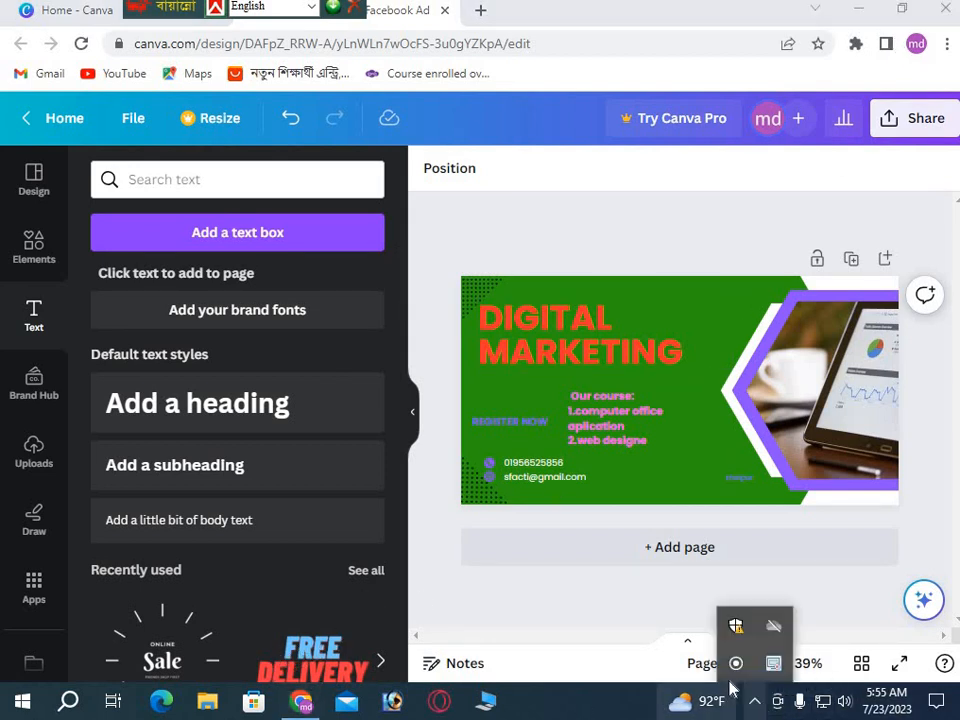